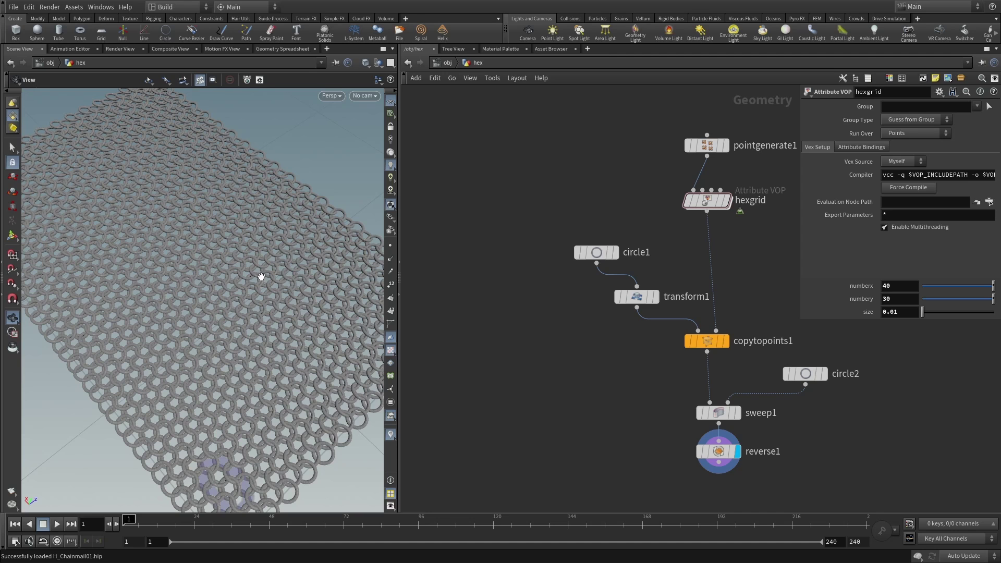
# Set the hexgrid node to 60 rings in X and 70 rings in Y
pyautogui.moveTo(264, 233); pyautogui.dragTo(193, 353, button='right')
pyautogui.moveTo(199, 270); pyautogui.dragTo(246, 286)
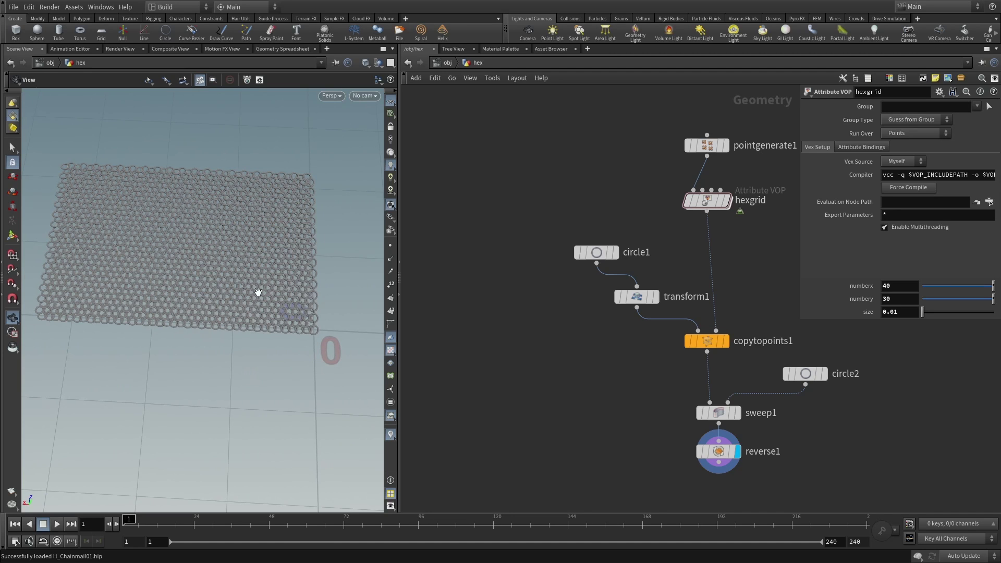
pyautogui.moveTo(264, 271); pyautogui.dragTo(241, 253, button='right')
pyautogui.moveTo(241, 253); pyautogui.dragTo(278, 335, button='middle')
pyautogui.moveTo(277, 334); pyautogui.dragTo(85, 241)
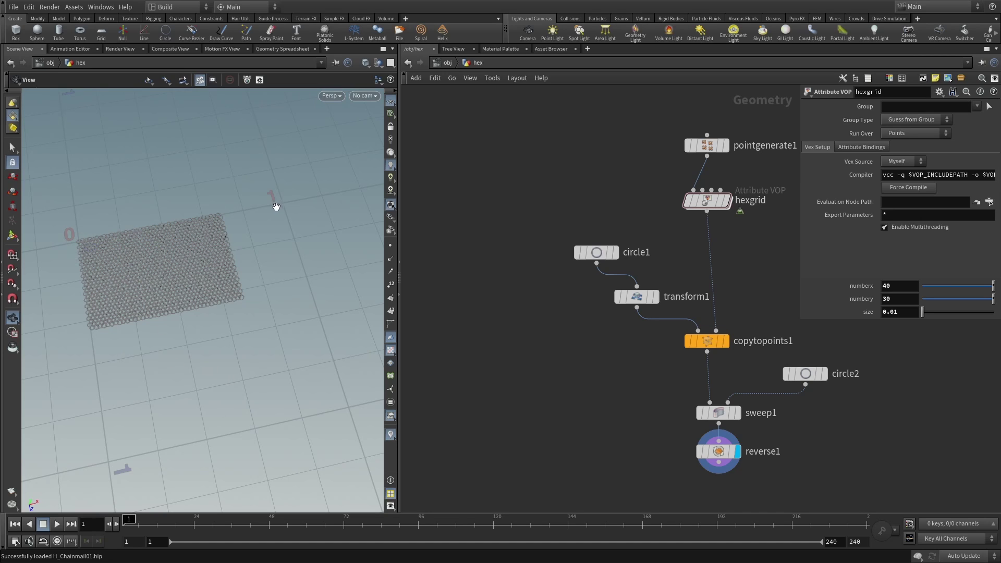
pyautogui.click(707, 200)
pyautogui.doubleClick(899, 287)
pyautogui.write('60')
pyautogui.press('Tab')
pyautogui.write('70')
pyautogui.press('Return')
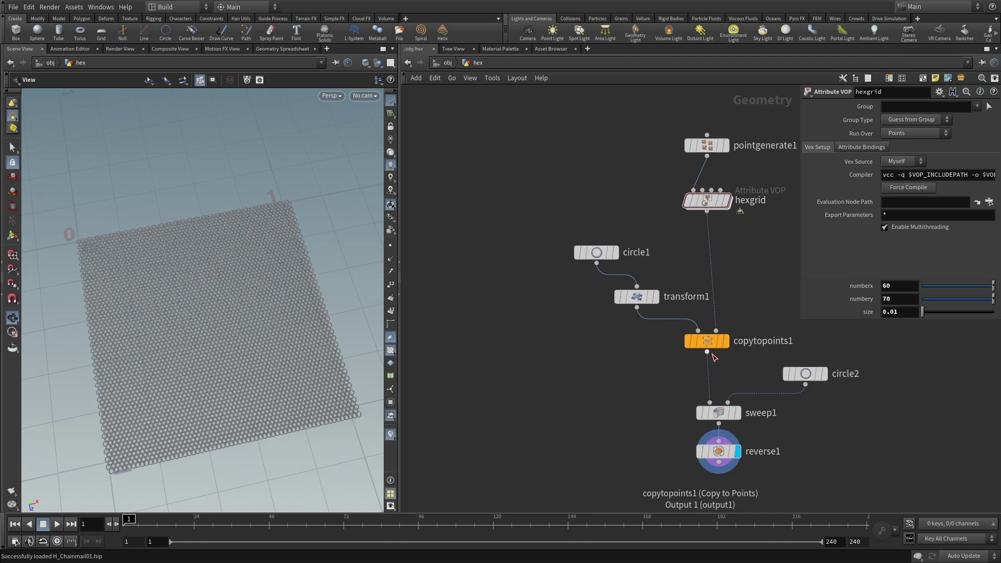
# Display the copytopoints1 result and insert a Transform node between copytopoints1 and sweep1
pyautogui.click(727, 341)
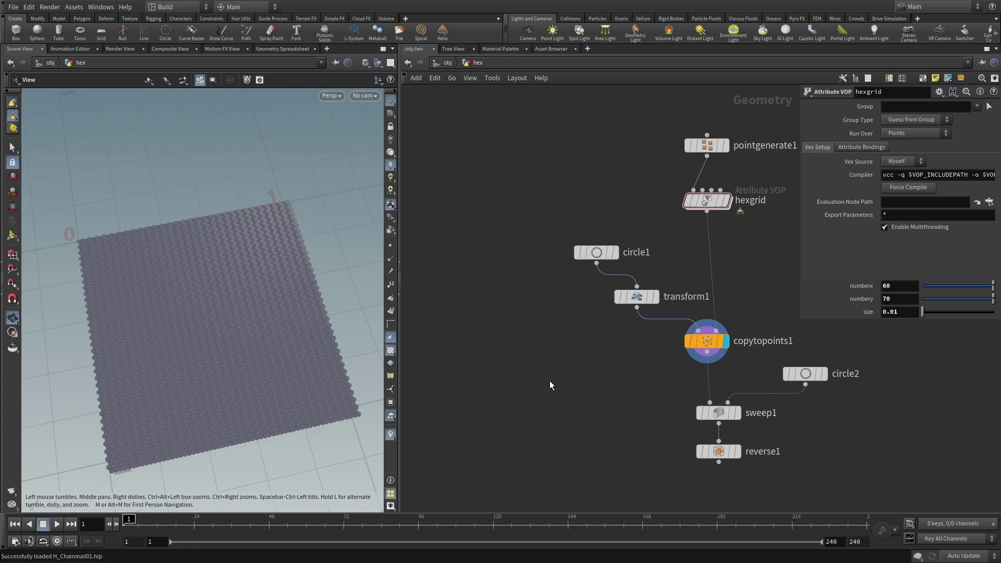
pyautogui.press('Tab')
pyautogui.write('tr')
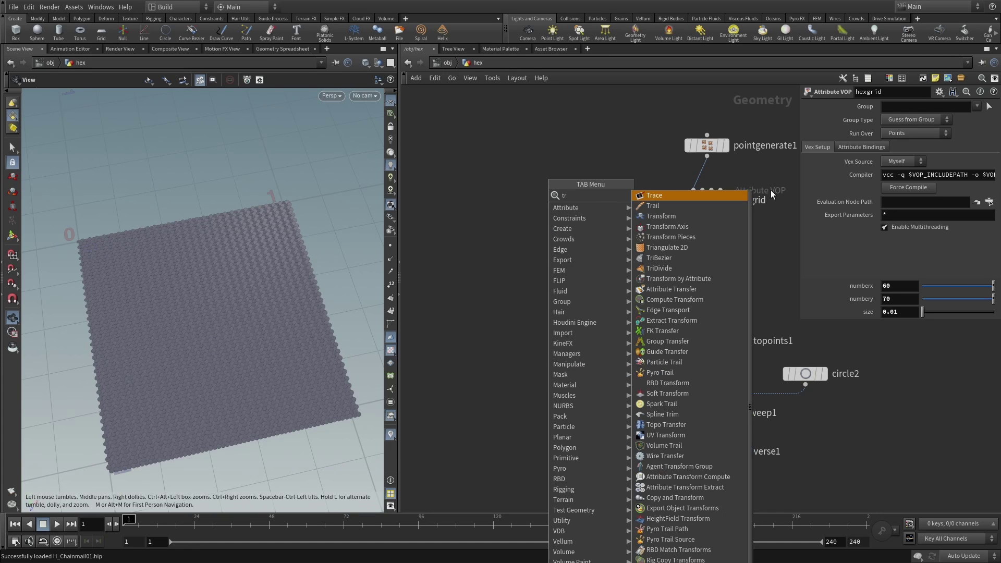
pyautogui.click(671, 217)
pyautogui.click(706, 385)
# Display the new transform node in the top view and scale the ring grid down uniformly to 0.95
pyautogui.click(338, 98)
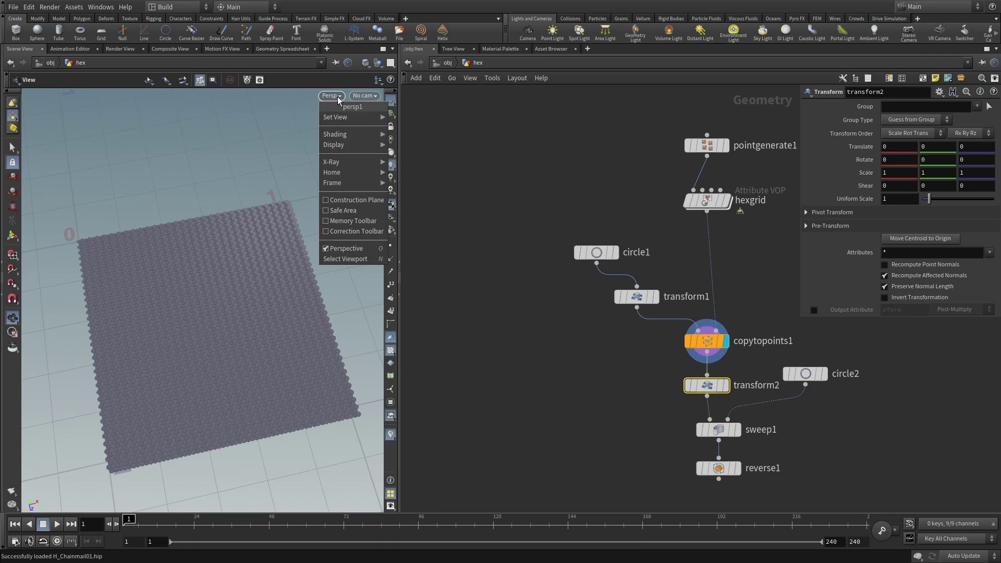
pyautogui.moveTo(344, 117)
pyautogui.click(407, 127)
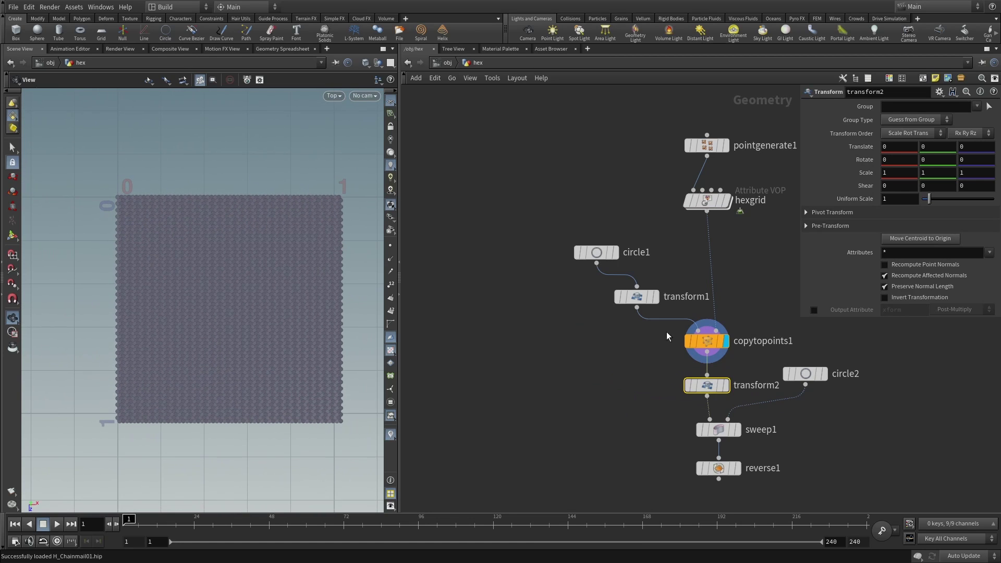
pyautogui.doubleClick(885, 199)
pyautogui.write('0.9')
pyautogui.press('Return')
pyautogui.click(726, 386)
pyautogui.moveTo(896, 199); pyautogui.dragTo(866, 193)
pyautogui.write('0.')
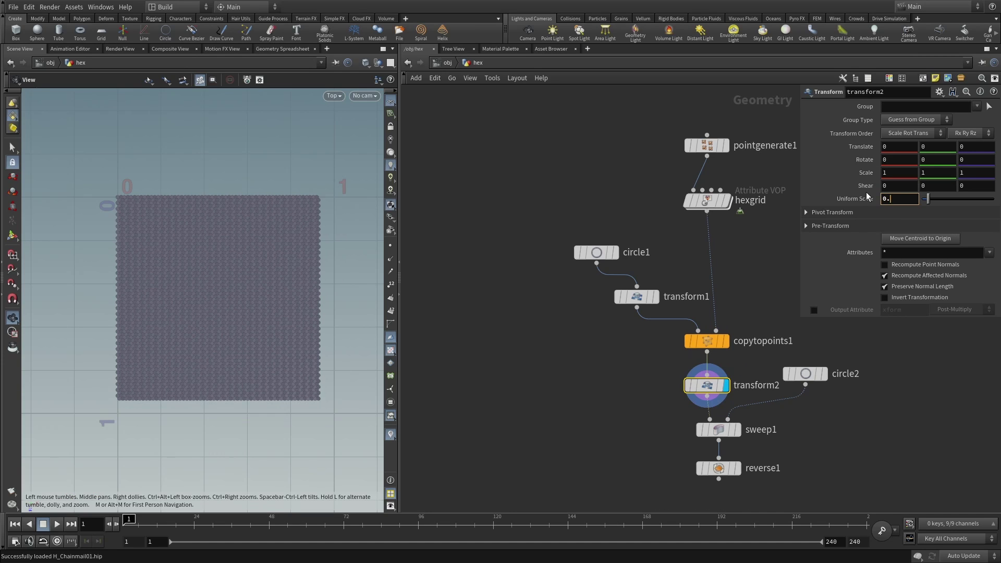
pyautogui.press('Return')
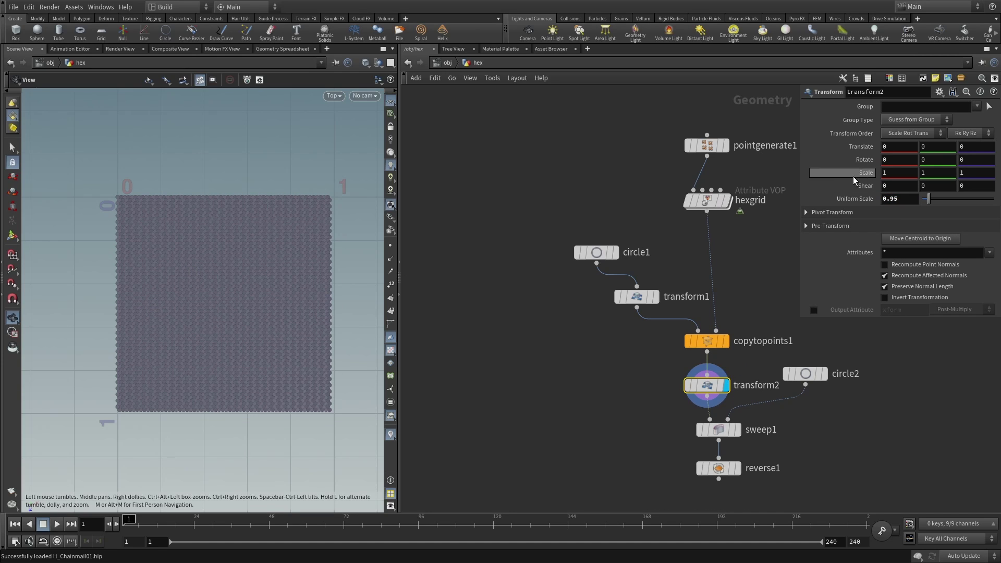
# Shift the ring grid about 0.017 in X and 0.019 in Z, and set its uniform scale to 0.93
pyautogui.click(12, 238)
pyautogui.moveTo(152, 197); pyautogui.dragTo(155, 198)
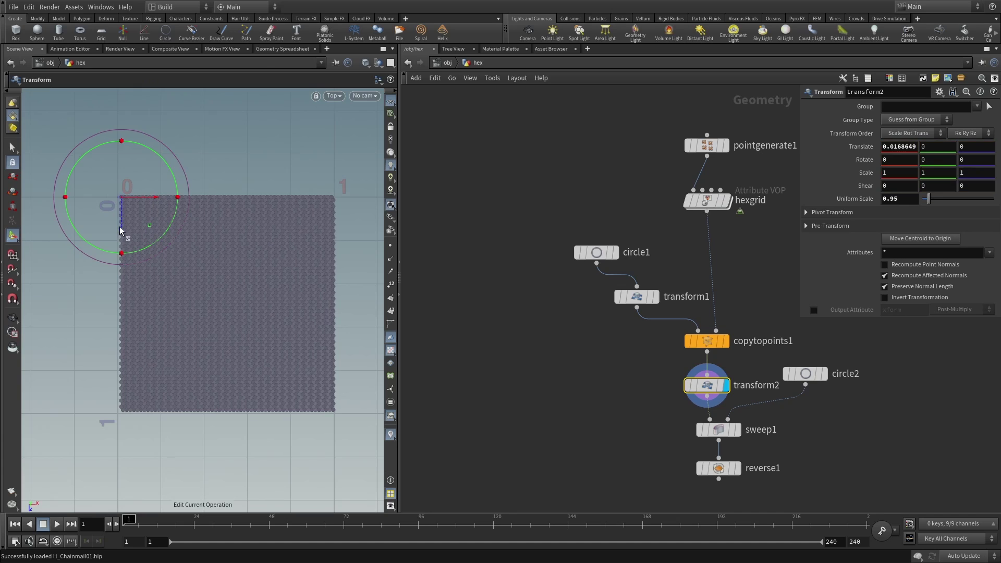
pyautogui.moveTo(121, 227); pyautogui.dragTo(122, 232)
pyautogui.moveTo(895, 197); pyautogui.dragTo(933, 181)
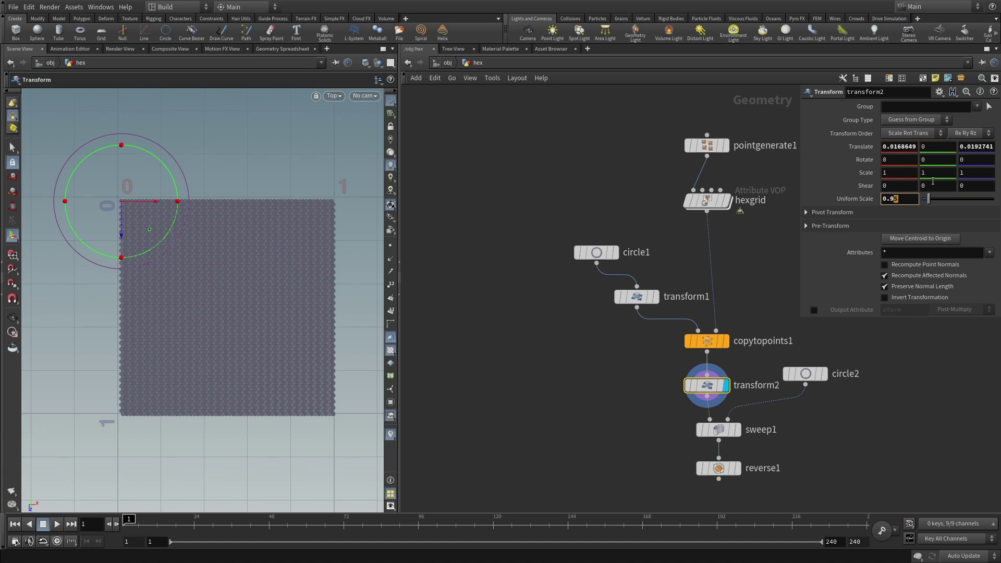
pyautogui.write('3')
pyautogui.press('Return')
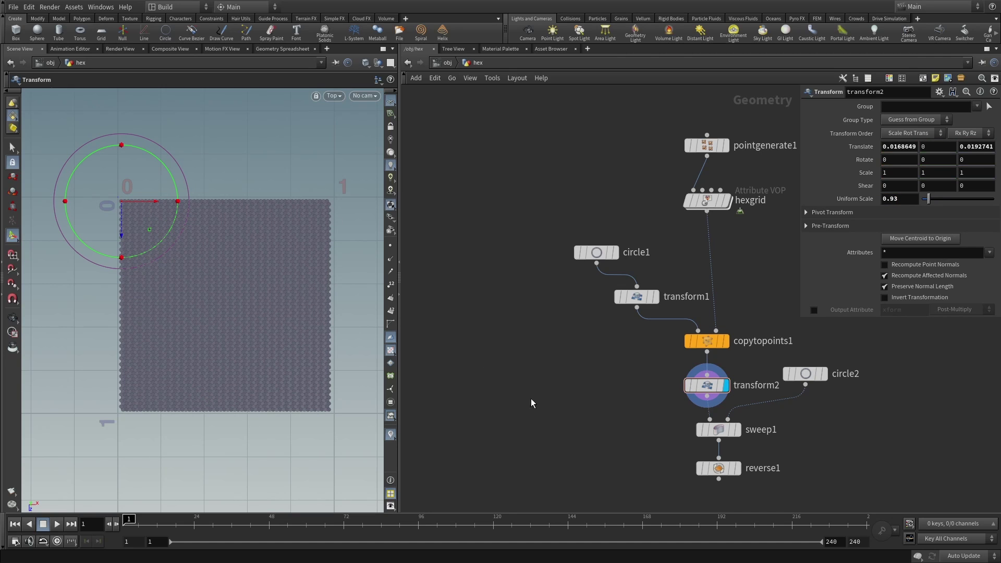
# Add a Null node to the hex network and rename it OUT
pyautogui.press('Tab')
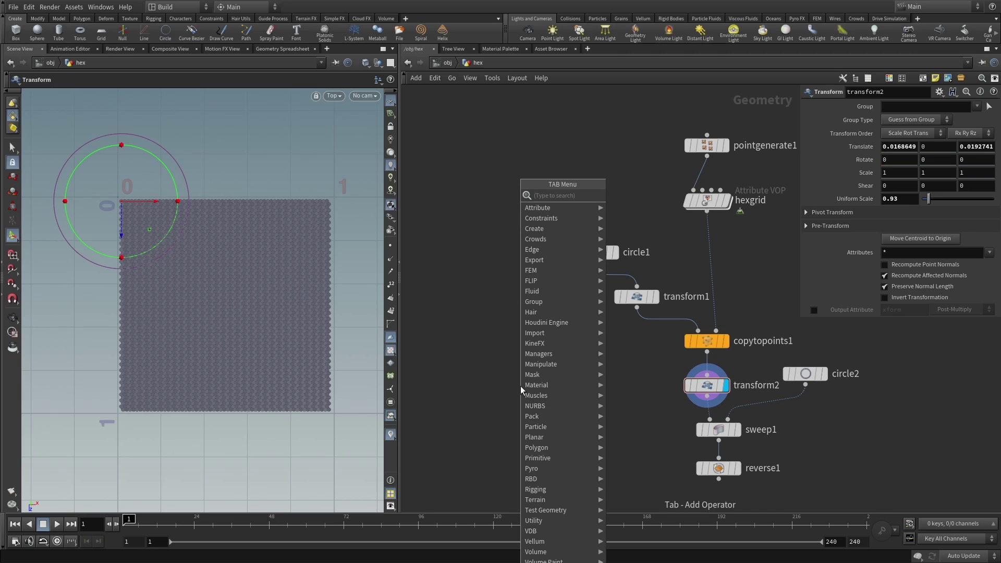
pyautogui.write('null')
pyautogui.press('Return')
pyautogui.click(597, 385)
pyautogui.moveTo(646, 365); pyautogui.dragTo(597, 276, button='middle')
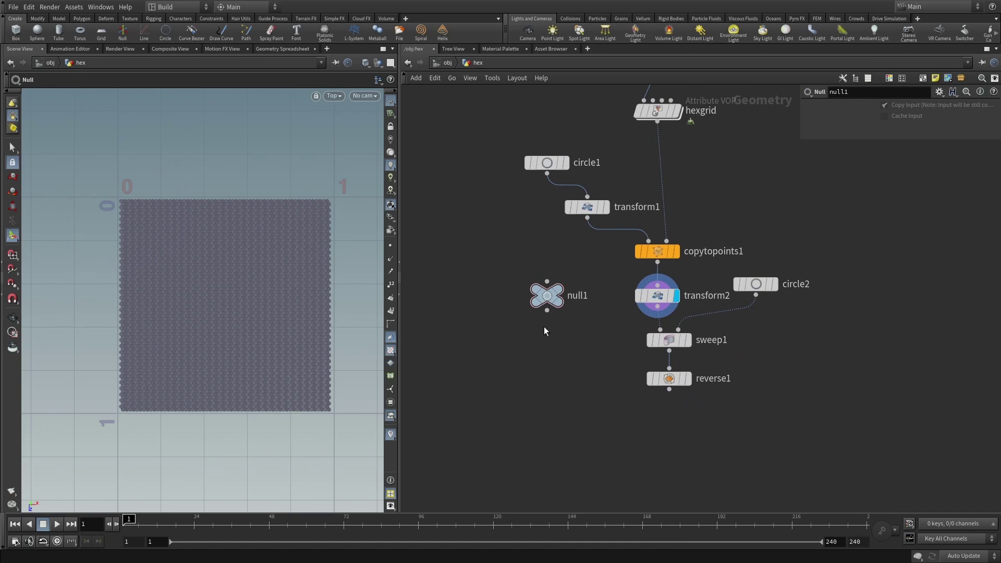
pyautogui.moveTo(547, 296); pyautogui.dragTo(608, 422)
pyautogui.click(646, 422)
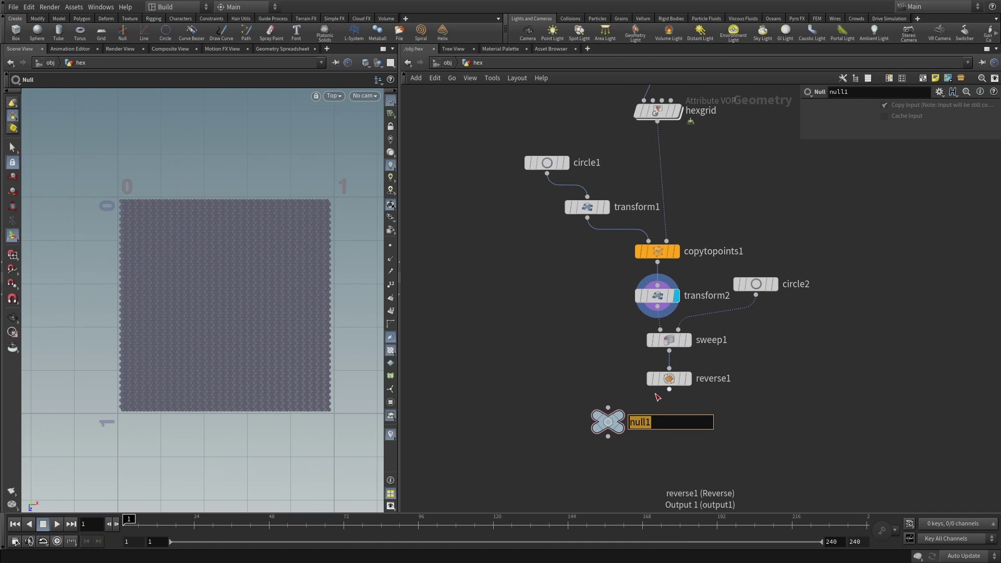
pyautogui.write('OUT')
pyautogui.press('Return')
# Place OUT beside reverse1, connect transform2's output to it and make it the displayed node
pyautogui.moveTo(608, 423); pyautogui.dragTo(662, 437)
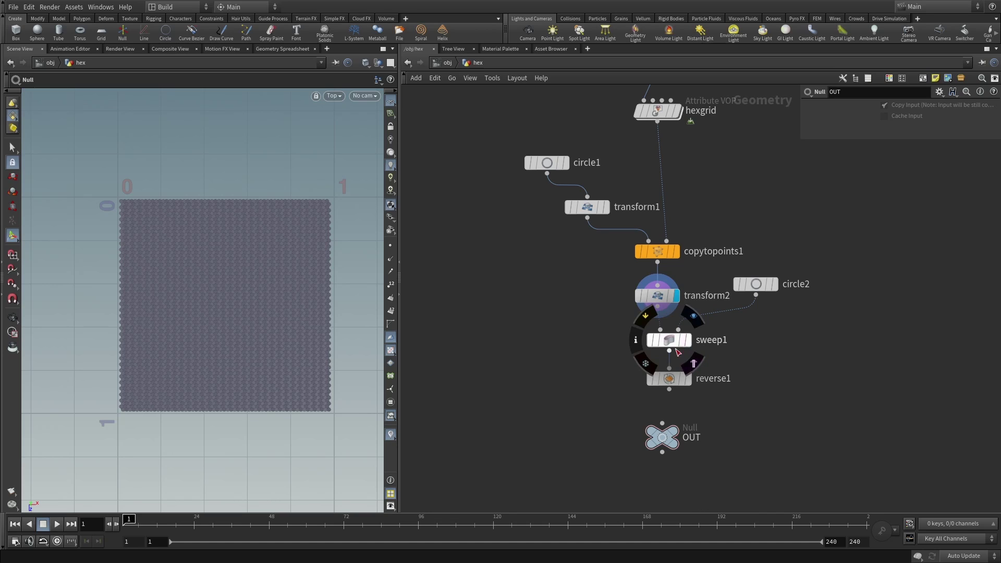
pyautogui.moveTo(662, 438); pyautogui.dragTo(592, 380)
pyautogui.click(657, 308)
pyautogui.click(587, 365)
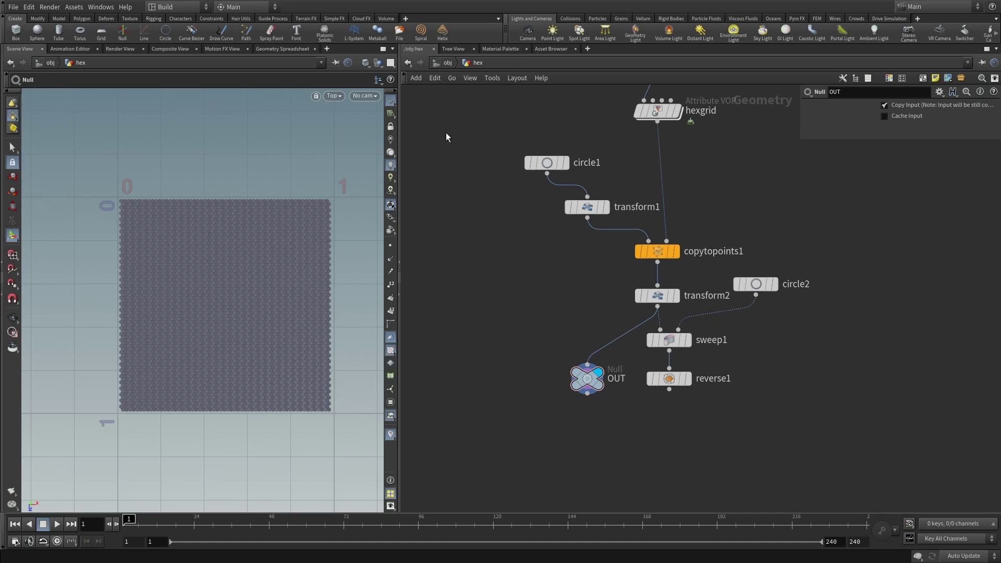
# Create a Geometry object named cloth below hex at the object level
pyautogui.press('u')
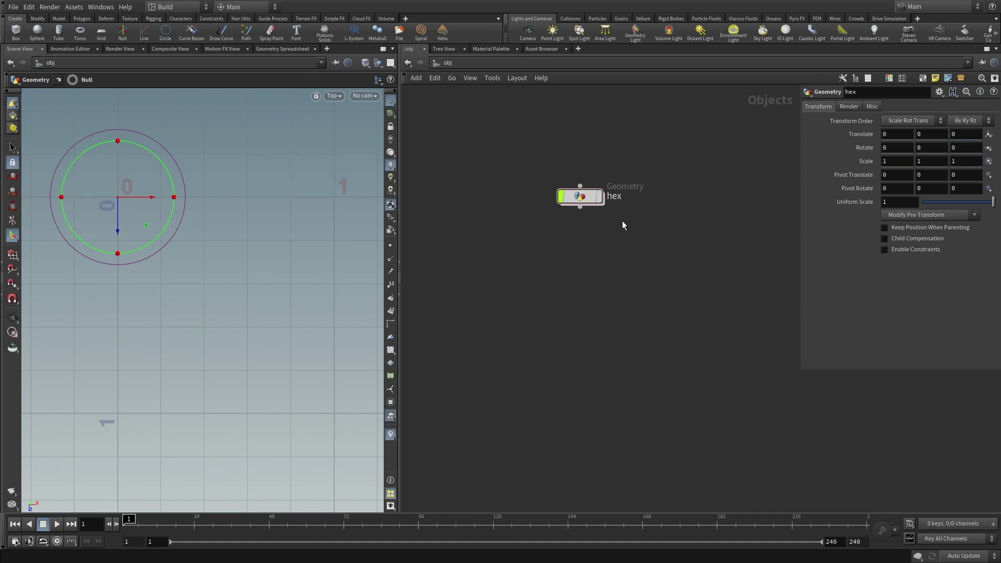
pyautogui.press('Tab')
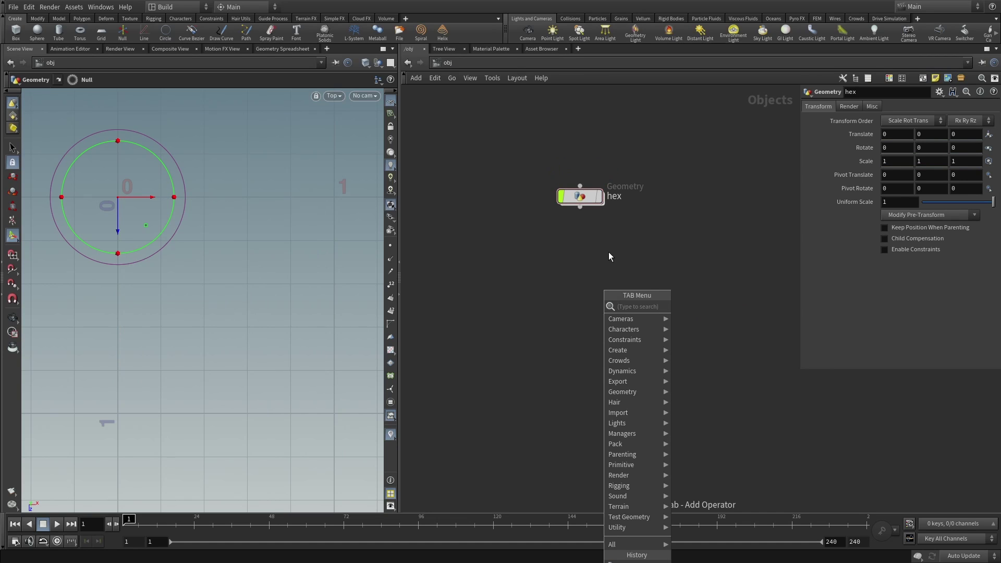
pyautogui.write('geo')
pyautogui.press('Return')
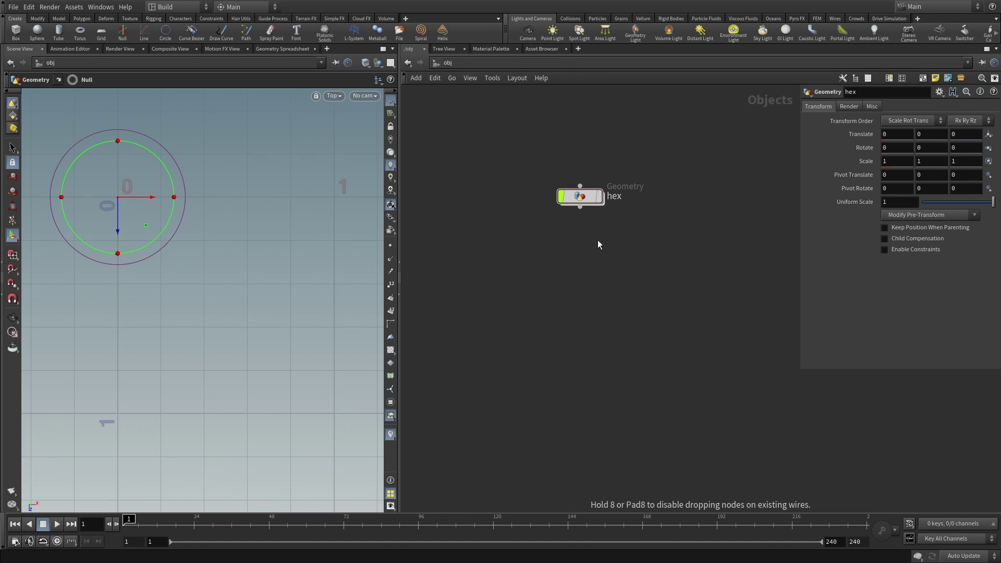
pyautogui.click(581, 239)
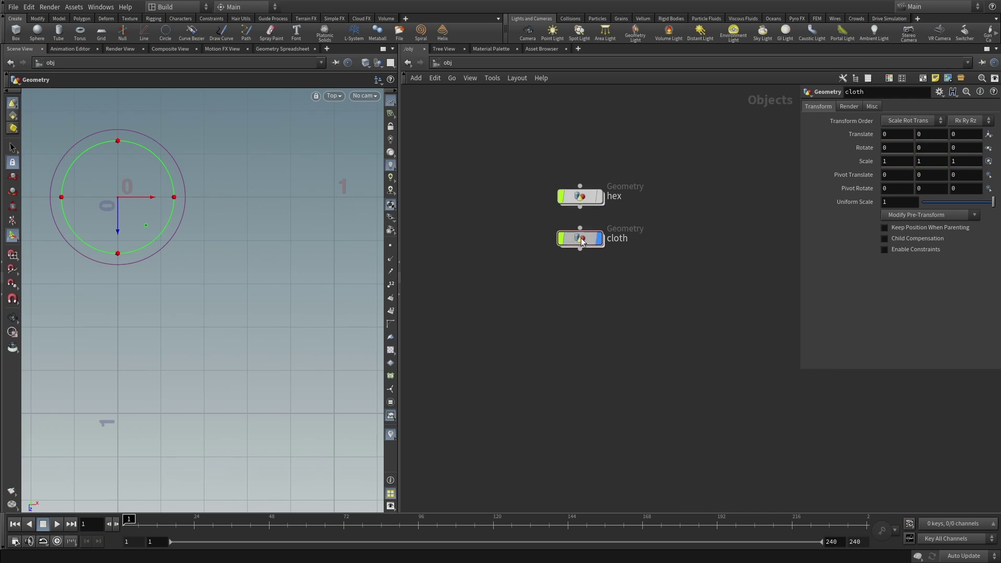
# Enter the cloth object's network and switch the viewport to the perspective view
pyautogui.doubleClick(581, 238)
pyautogui.click(333, 96)
pyautogui.moveTo(344, 118)
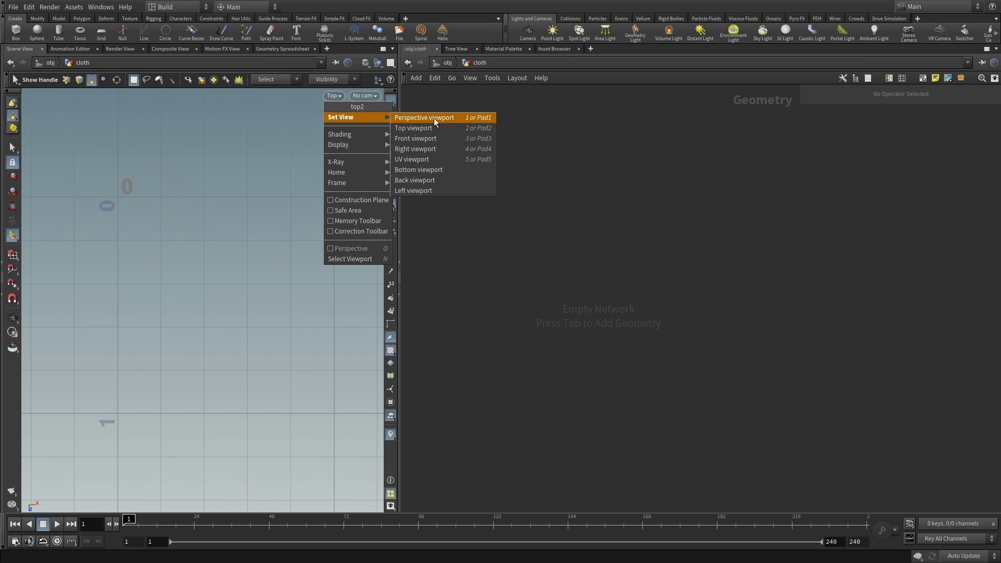
pyautogui.click(436, 117)
pyautogui.press('Escape')
# Add a Grid node to the cloth network
pyautogui.press('Tab')
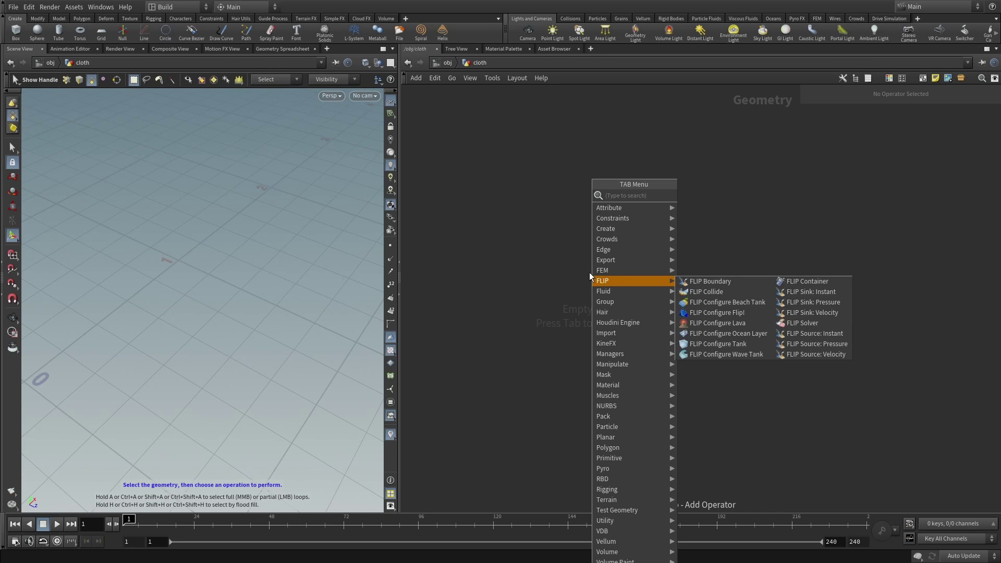
pyautogui.write('grid')
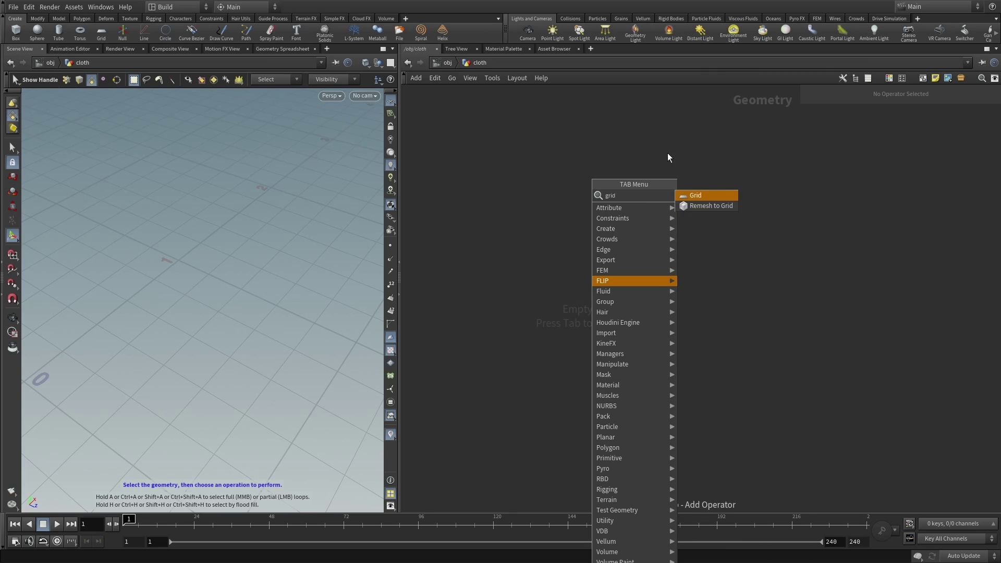
pyautogui.press('Return')
pyautogui.click(598, 180)
pyautogui.moveTo(598, 180); pyautogui.dragTo(573, 171)
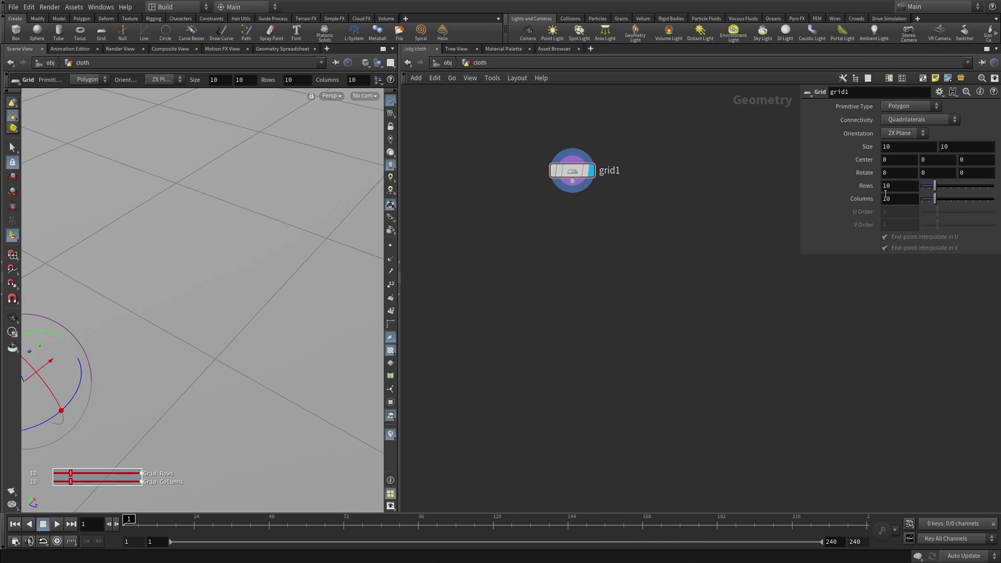
# Set the cloth grid to 100 rows and 100 columns
pyautogui.write('100')
pyautogui.press('Tab')
pyautogui.write('100')
pyautogui.press('Return')
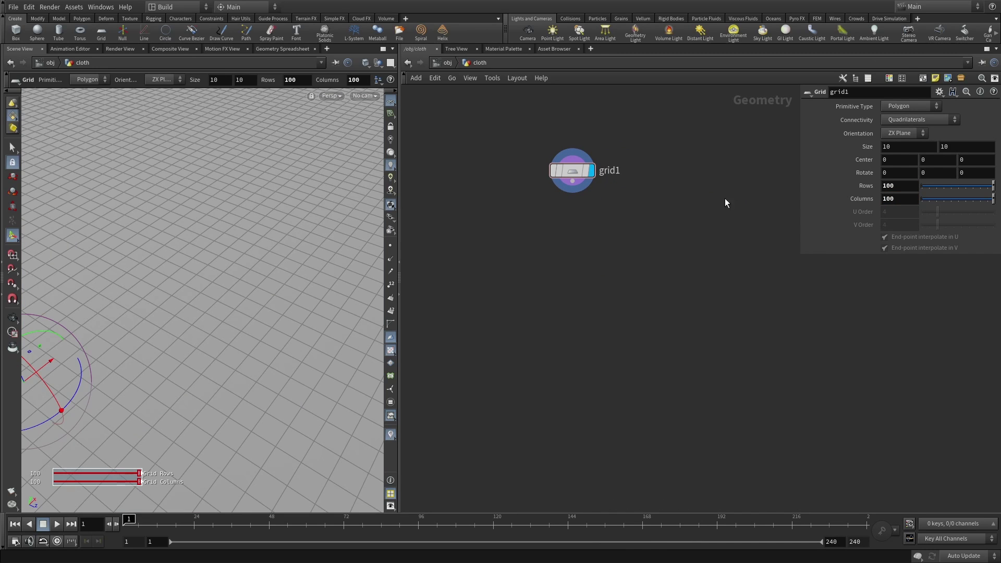
# Set the cloth grid's size to 2 by 2 and frame it in the viewport
pyautogui.click(893, 146)
pyautogui.write('2')
pyautogui.press('Tab')
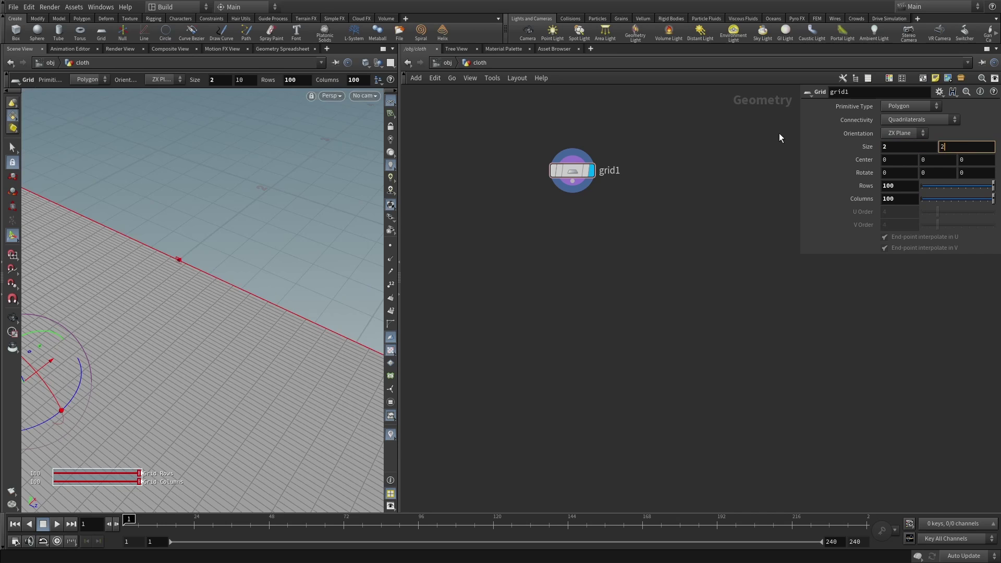
pyautogui.write('2')
pyautogui.press('Return')
pyautogui.hotkey('space', 'g')
# Add a Vellum Configure Cloth node below the grid node
pyautogui.press('Tab')
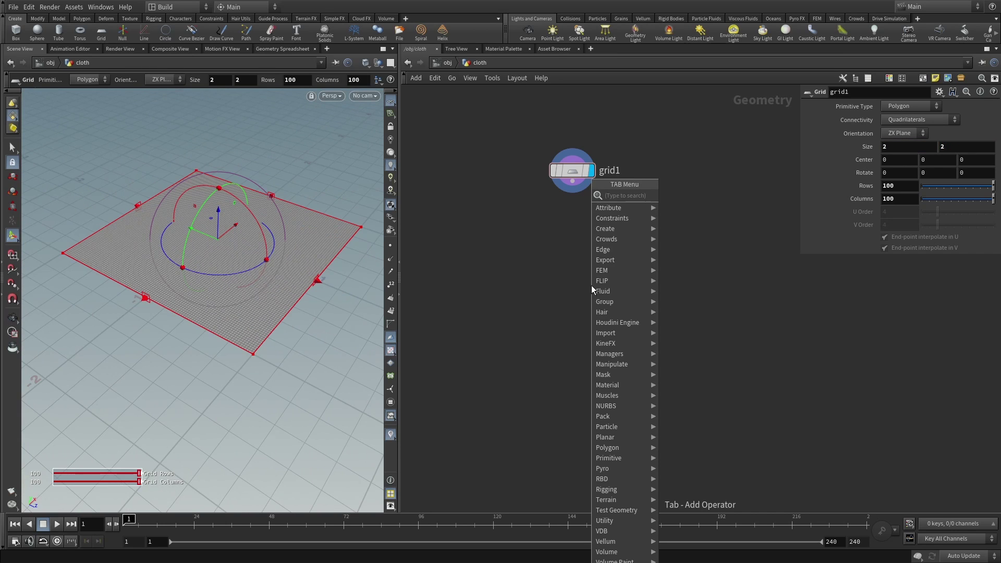
pyautogui.write('vell')
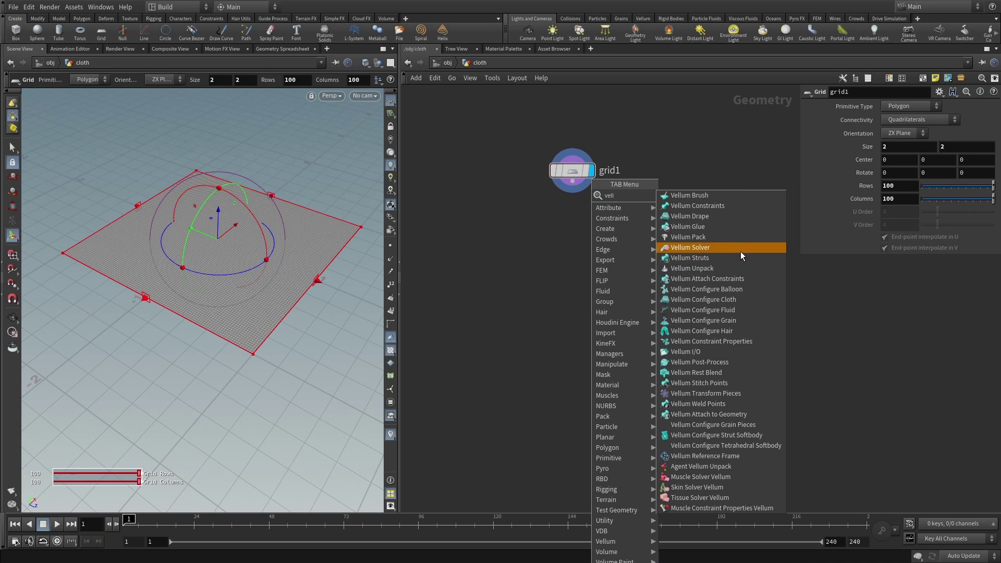
pyautogui.click(734, 300)
pyautogui.click(624, 259)
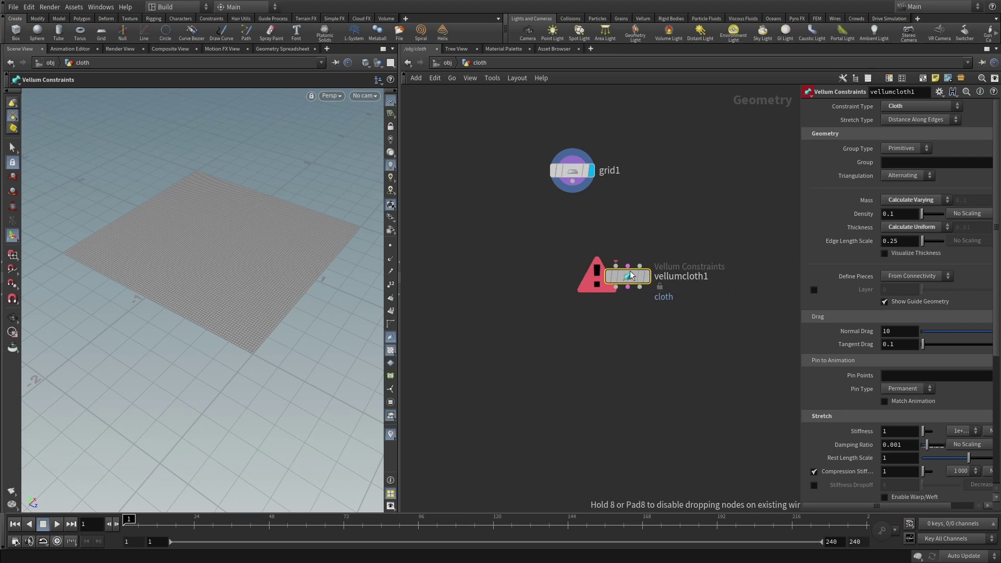
# Add a Vellum Solver node directly below the Vellum cloth constraints node
pyautogui.press('Tab')
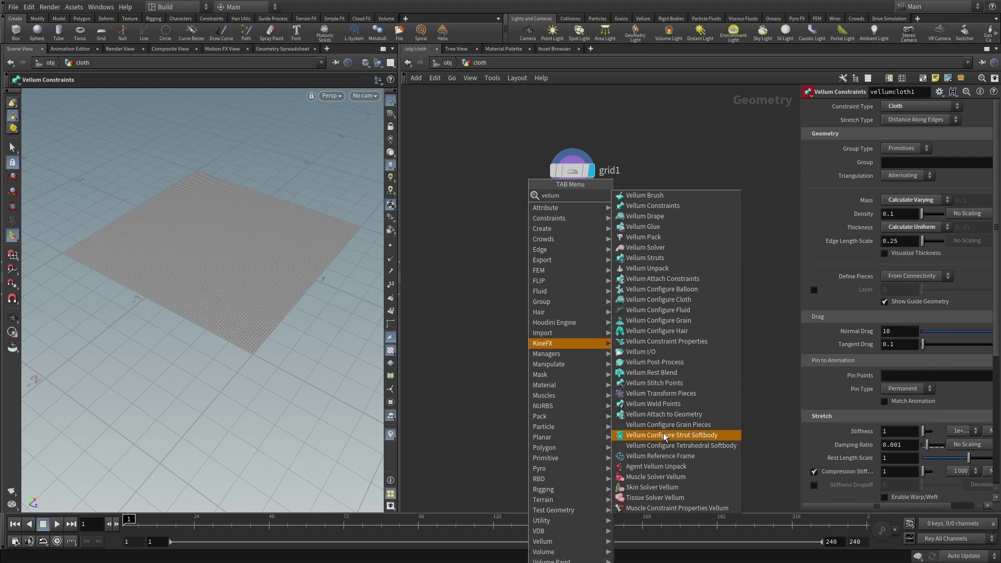
pyautogui.click(612, 343)
pyautogui.moveTo(612, 343); pyautogui.dragTo(625, 336)
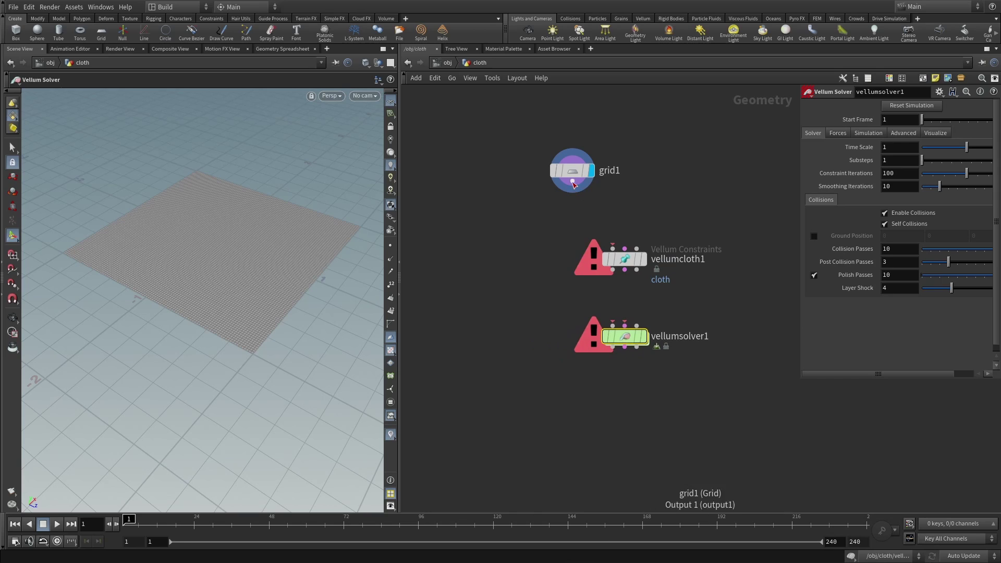
# Wire the grid into the Vellum cloth node, connect its three outputs to the Vellum solver's matching inputs, and display the solver
pyautogui.click(572, 181)
pyautogui.click(613, 248)
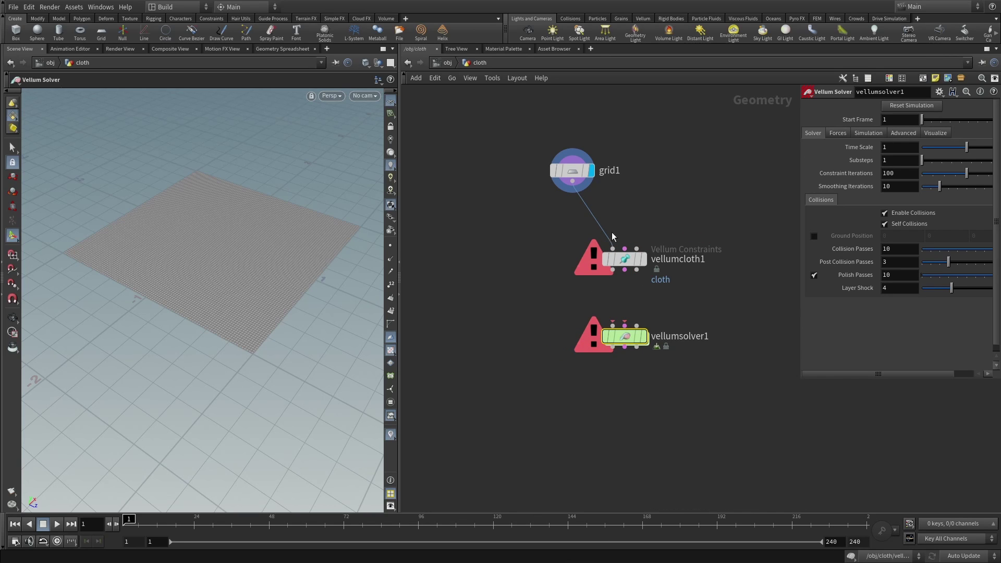
pyautogui.moveTo(613, 270); pyautogui.dragTo(612, 325)
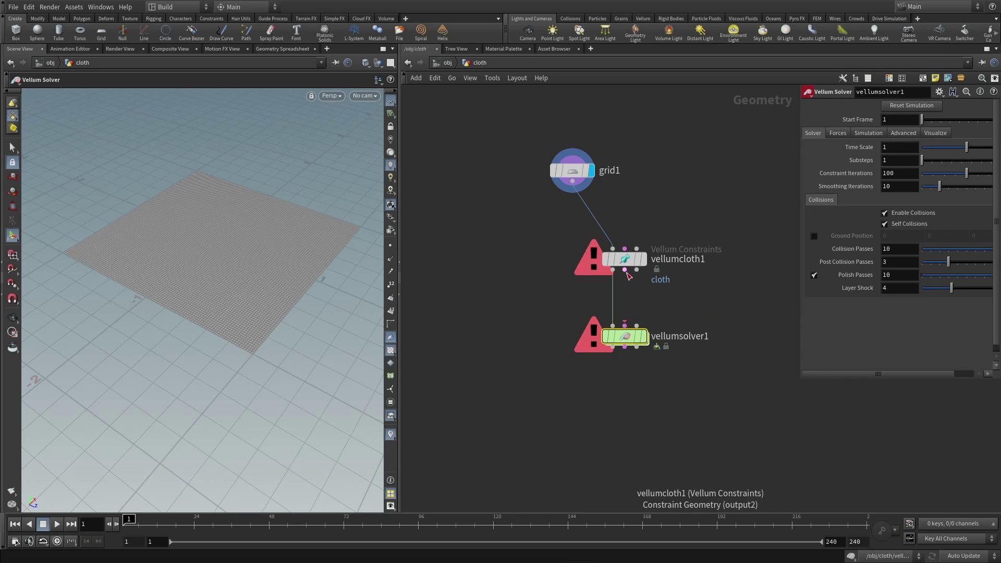
pyautogui.click(625, 270)
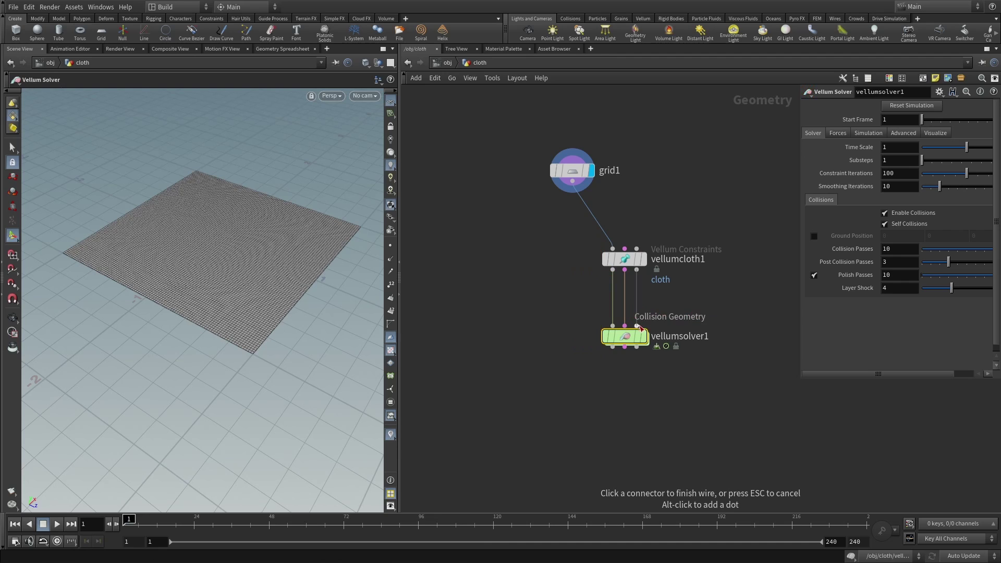
pyautogui.click(642, 326)
pyautogui.click(646, 336)
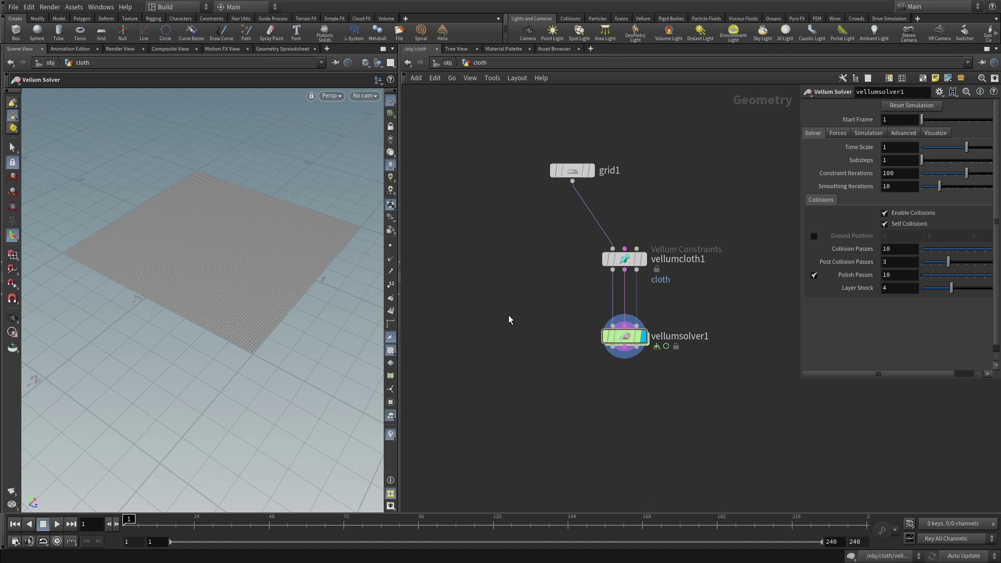
# Add a Tube node to the network beside the grid node
pyautogui.press('Tab')
pyautogui.write('tube')
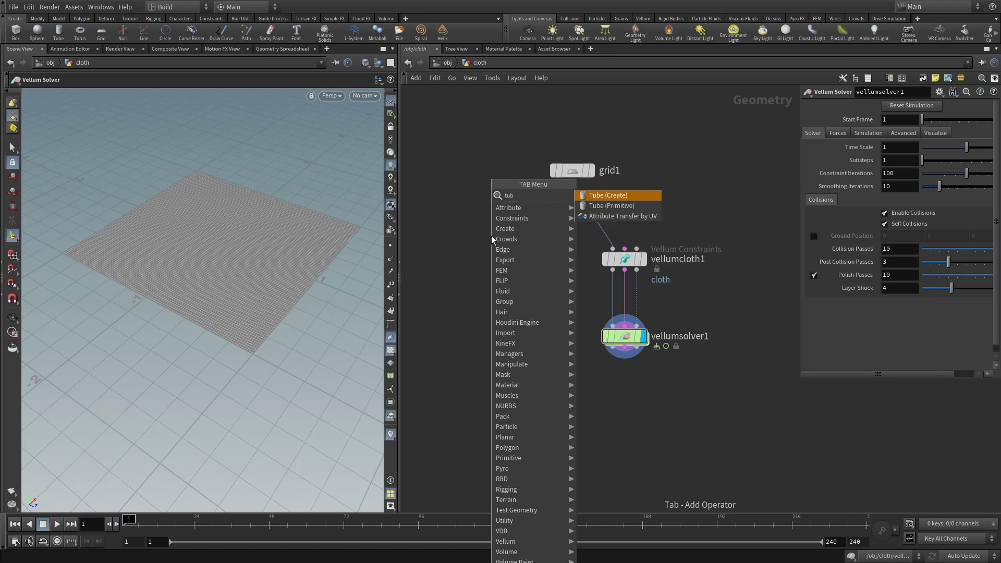
pyautogui.press('Return')
pyautogui.click(720, 179)
pyautogui.click(722, 226)
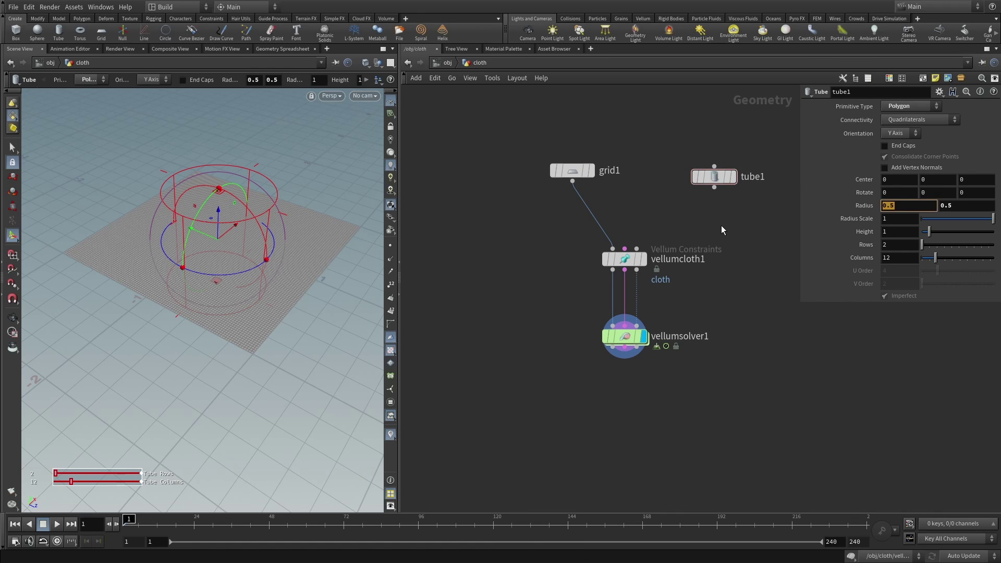
# Set the tube's radii to 0.2 and 0.2 and its height to 4, and display the tube
pyautogui.press('Tab')
pyautogui.write('0.2')
pyautogui.press('Tab')
pyautogui.press('Tab')
pyautogui.write('4')
pyautogui.press('Return')
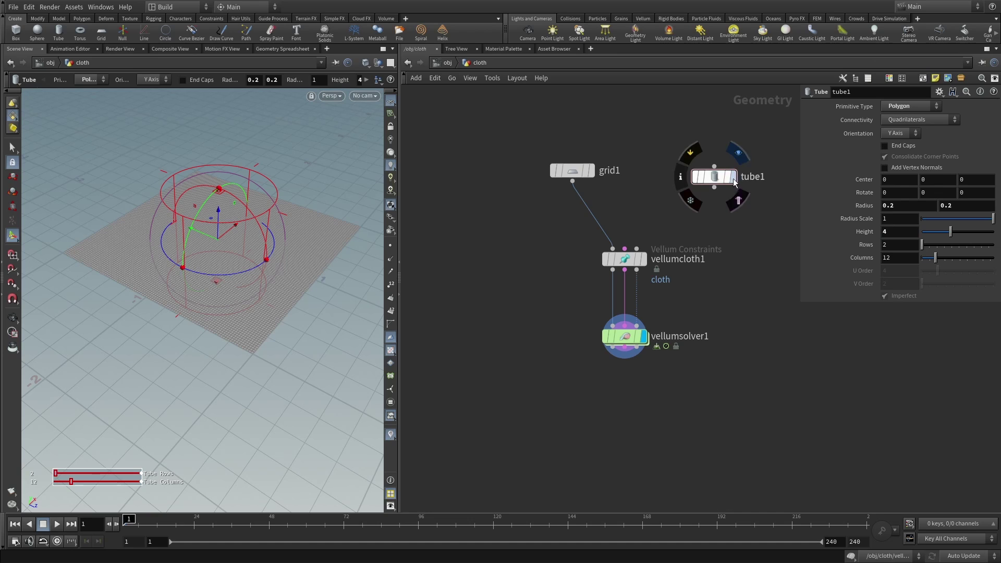
pyautogui.click(731, 178)
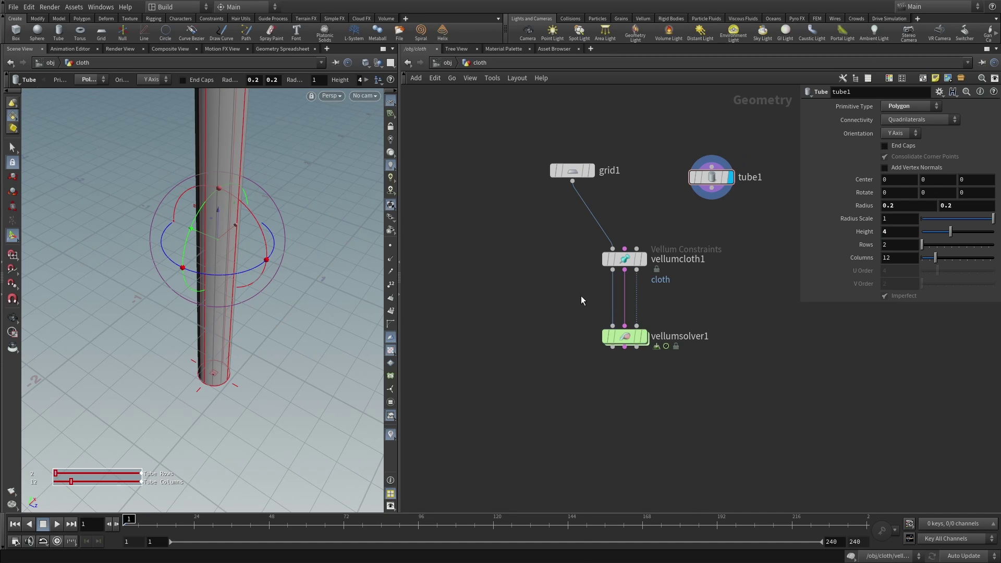
# Add a Transform node below the tube, connect it to the tube's output, and display it
pyautogui.press('Tab')
pyautogui.moveTo(501, 282)
pyautogui.write('tran')
pyautogui.press('Return')
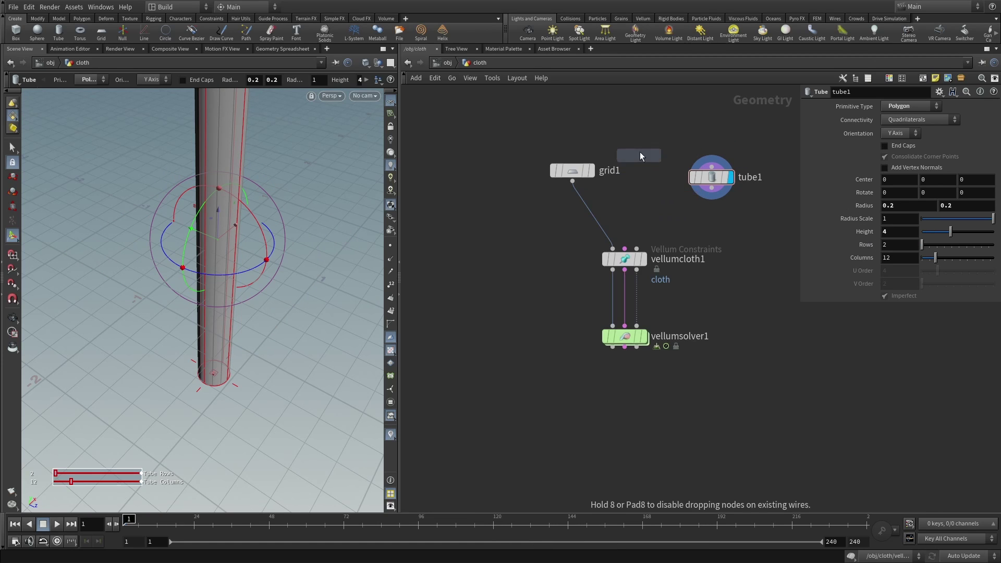
pyautogui.click(660, 131)
pyautogui.moveTo(660, 129); pyautogui.dragTo(720, 185)
pyautogui.click(737, 192)
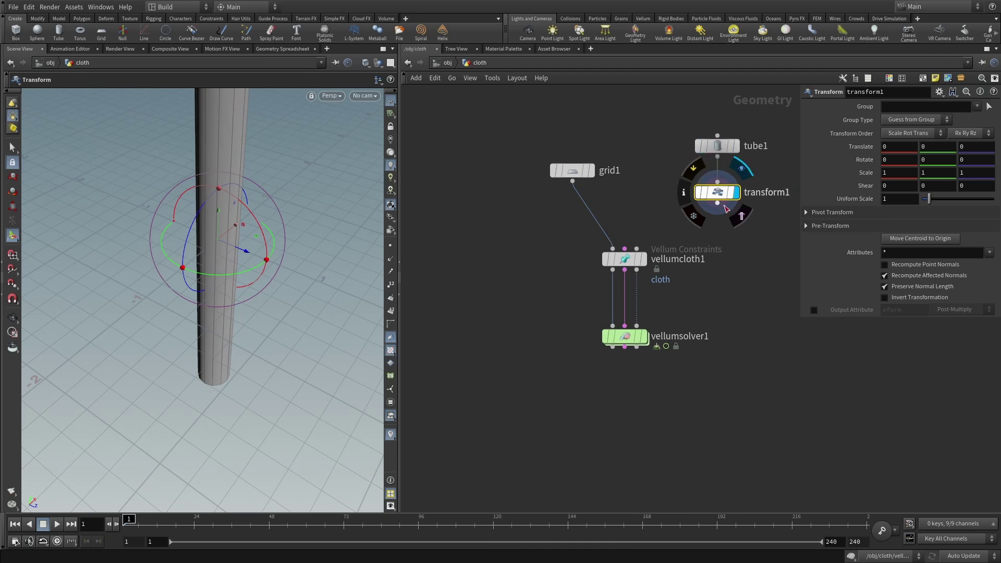
# Rotate the tube to about -95.3 degrees in X and wire its transform into the Vellum cloth node's third input, with the solver displayed
pyautogui.moveTo(243, 200); pyautogui.dragTo(158, 130)
pyautogui.keyDown('alt'); pyautogui.moveTo(156, 315); pyautogui.dragTo(221, 296); pyautogui.keyUp('alt')
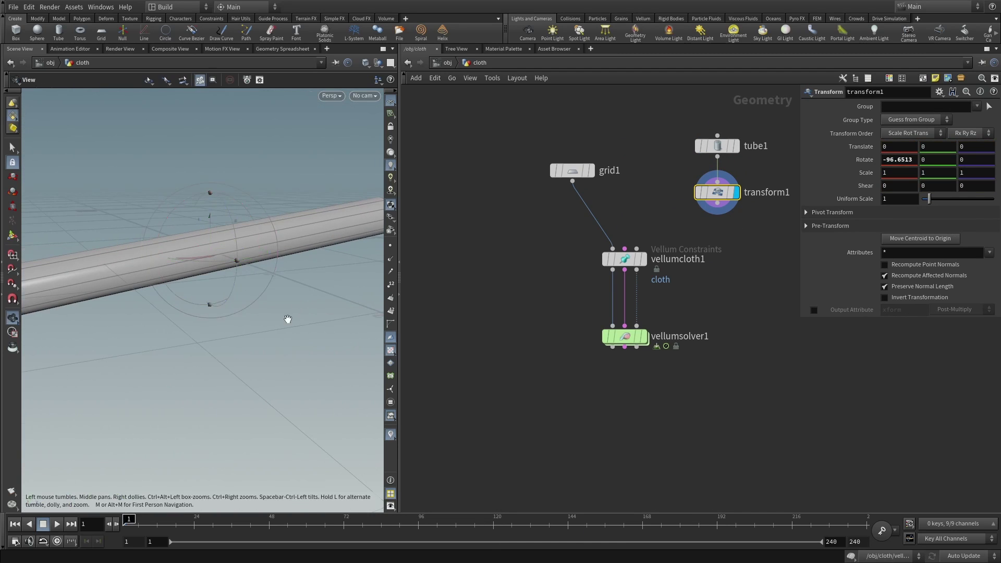
pyautogui.keyDown('alt'); pyautogui.moveTo(286, 320); pyautogui.dragTo(277, 313); pyautogui.keyUp('alt')
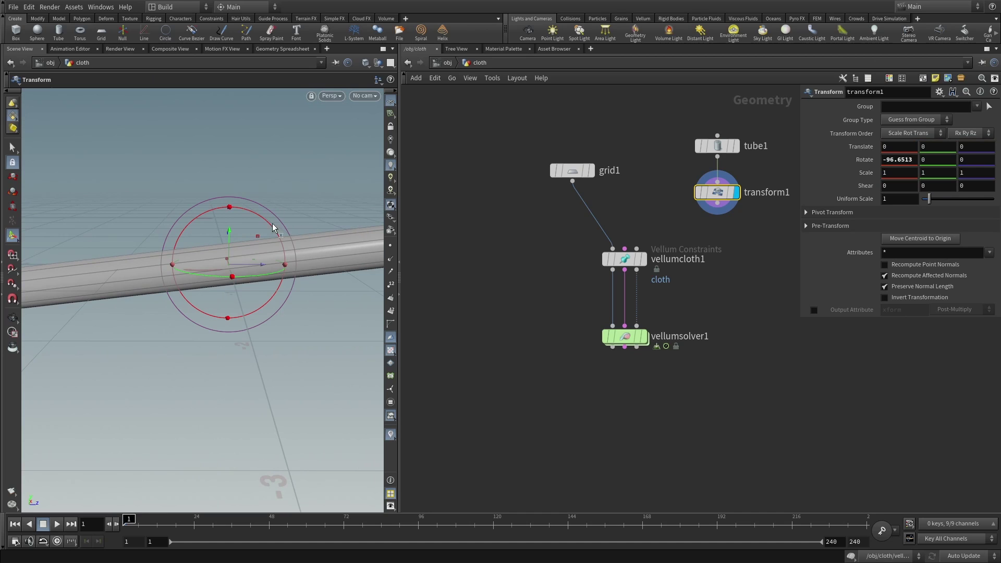
pyautogui.moveTo(264, 222); pyautogui.dragTo(264, 225)
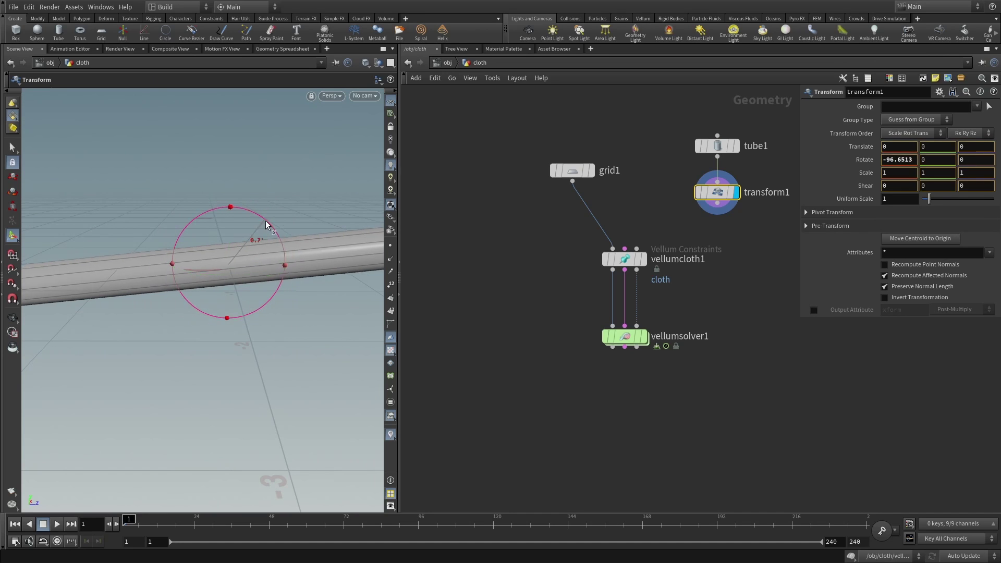
pyautogui.click(717, 203)
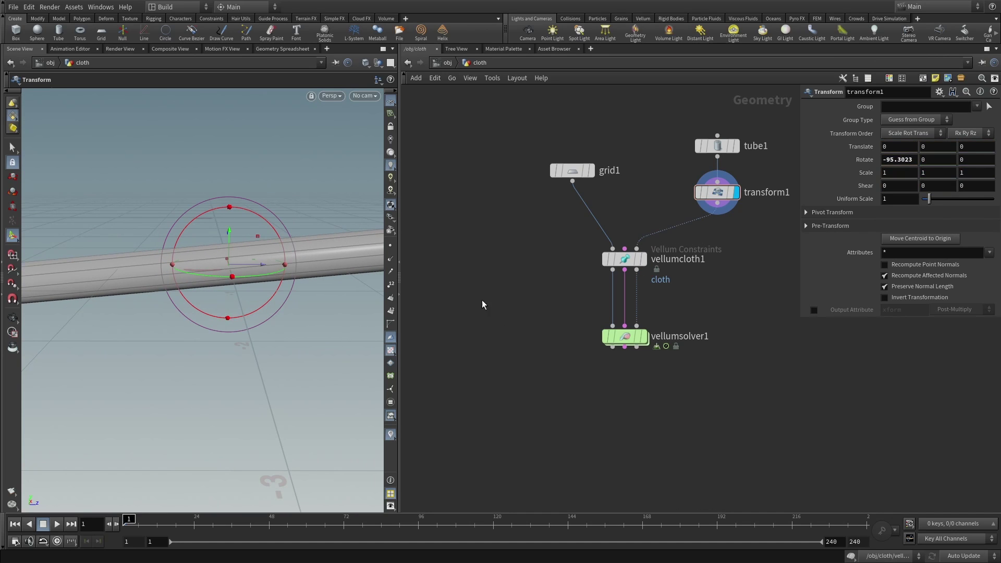
pyautogui.click(645, 338)
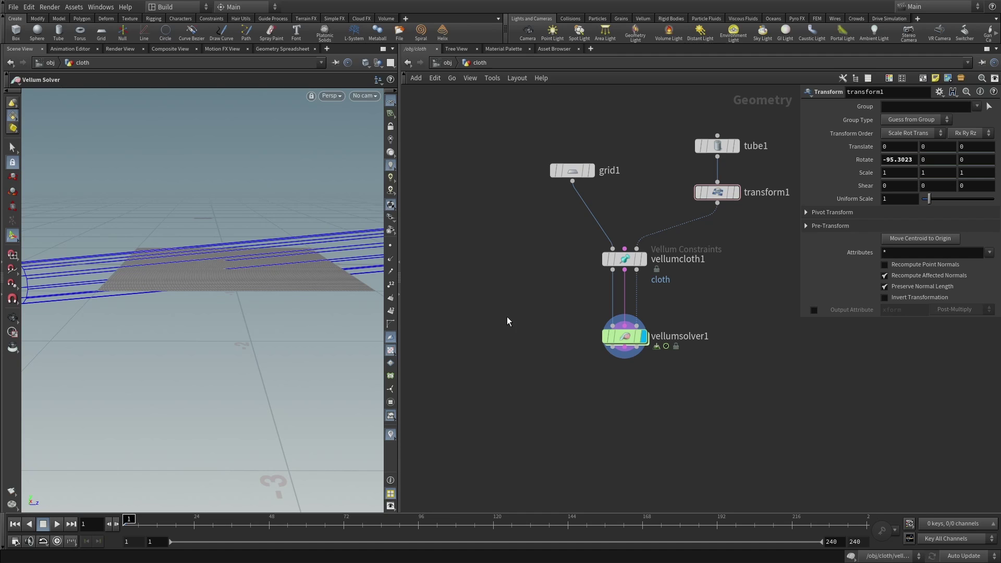
# Insert a Transform node on the connection between the grid and the Vellum cloth node
pyautogui.press('Tab')
pyautogui.write('tr')
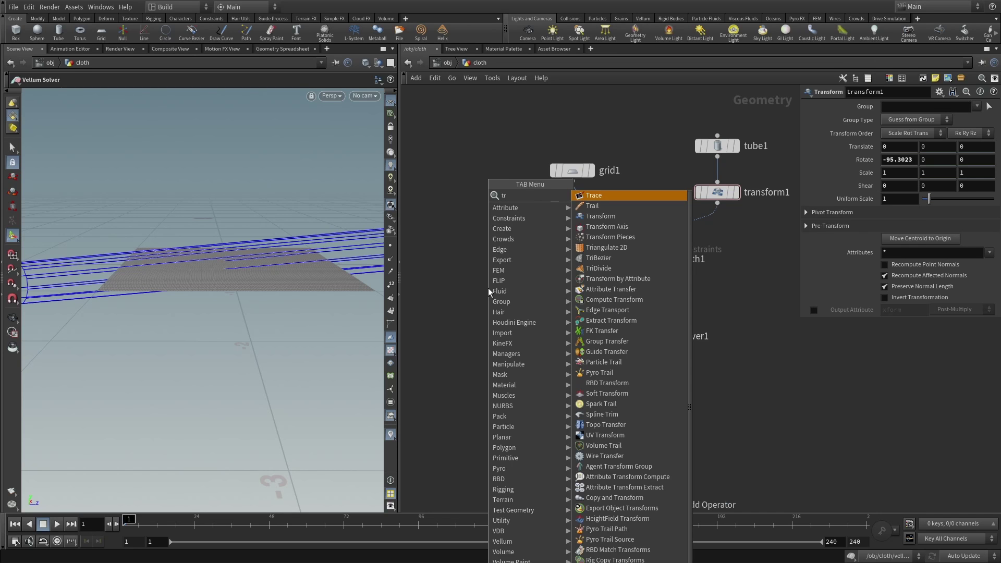
pyautogui.write('ans')
pyautogui.click(618, 195)
pyautogui.click(578, 223)
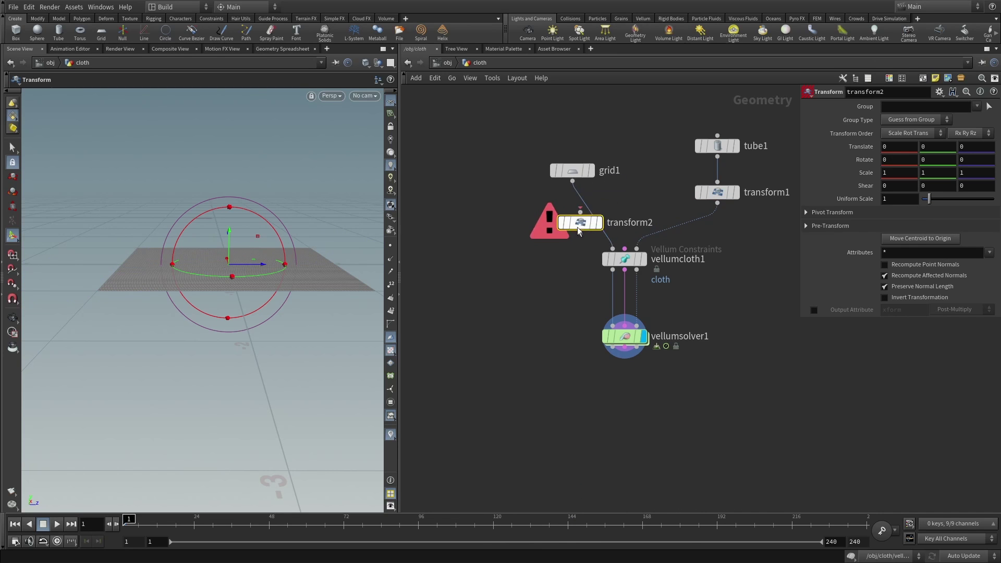
pyautogui.click(569, 368)
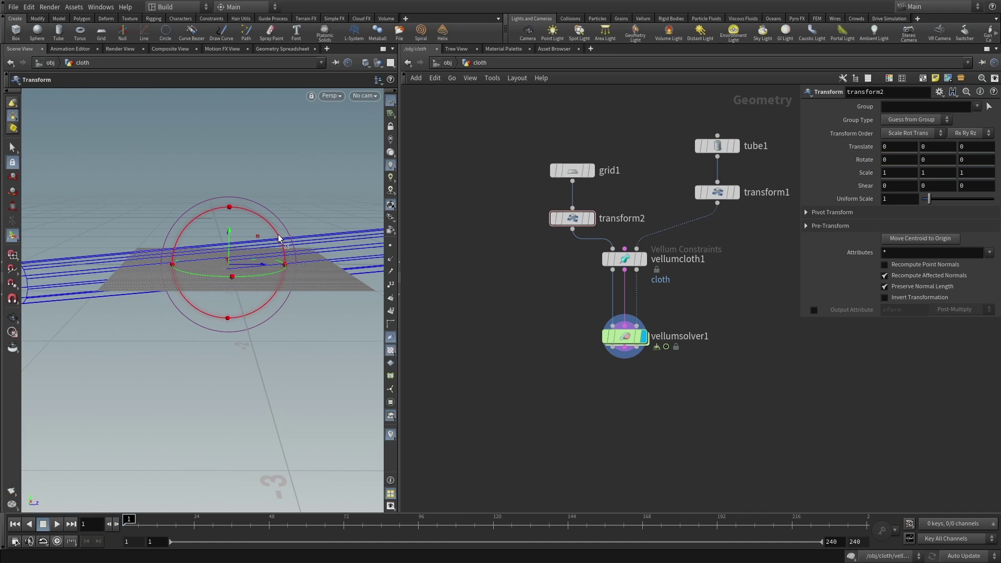
# Rotate the cloth grid to about -101 degrees in X and raise it to about 1.29 in Y above the tube
pyautogui.moveTo(279, 238); pyautogui.dragTo(140, 208)
pyautogui.keyDown('alt'); pyautogui.moveTo(311, 352); pyautogui.dragTo(228, 330); pyautogui.keyUp('alt')
pyautogui.moveTo(238, 228); pyautogui.dragTo(237, 75)
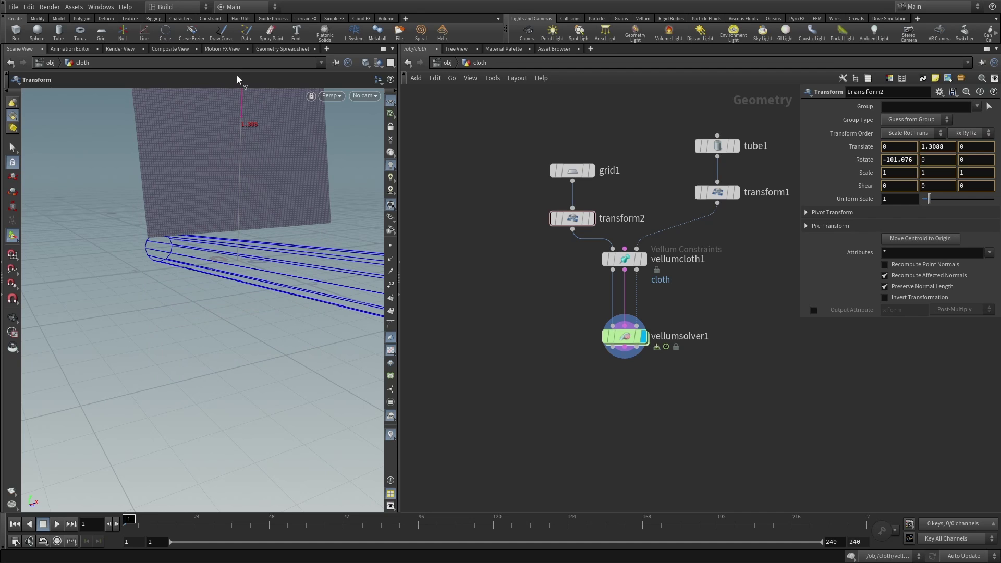
pyautogui.press('Escape')
pyautogui.moveTo(201, 293); pyautogui.dragTo(249, 312)
pyautogui.press('Return')
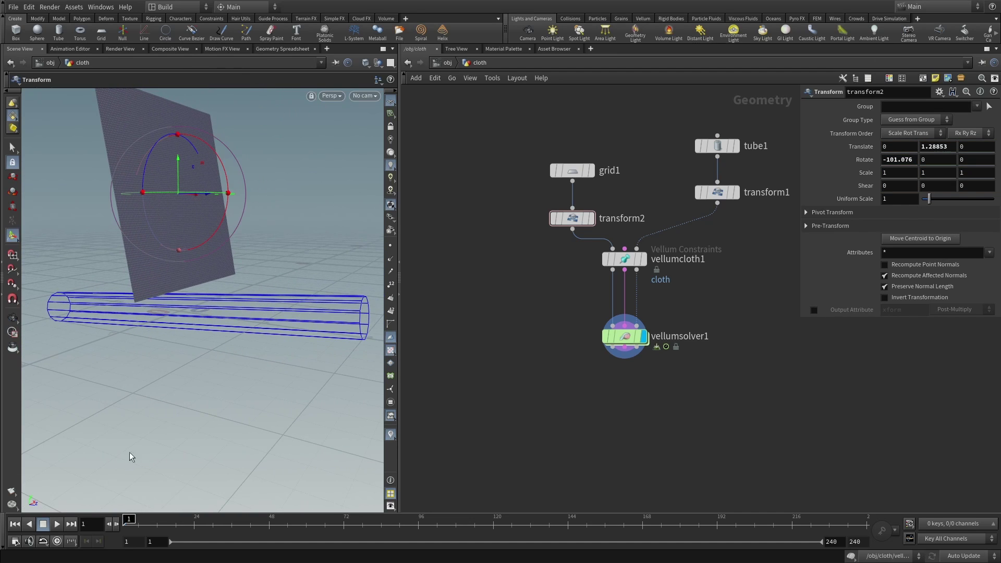
# Play the cloth simulation to check how it falls over the tube, and return to the first frame
pyautogui.press('Up')
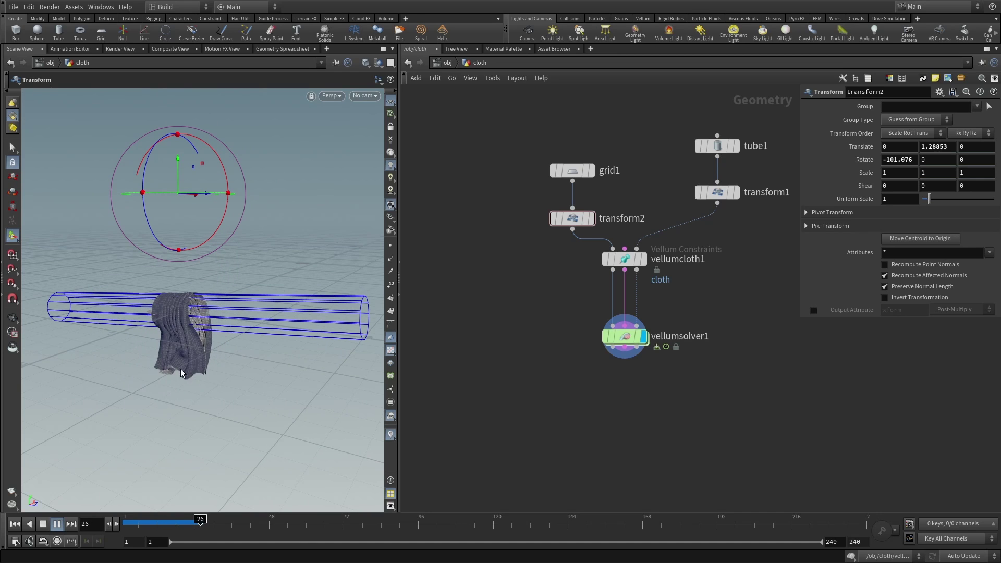
pyautogui.click(43, 523)
pyautogui.click(15, 524)
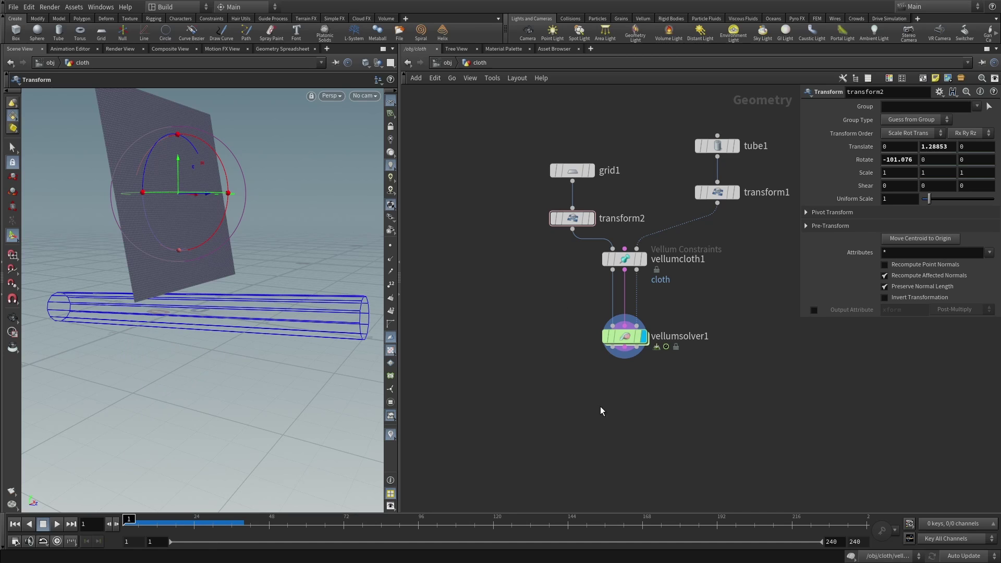
# Set the Vellum solver's substeps to 2
pyautogui.moveTo(558, 311); pyautogui.dragTo(712, 367)
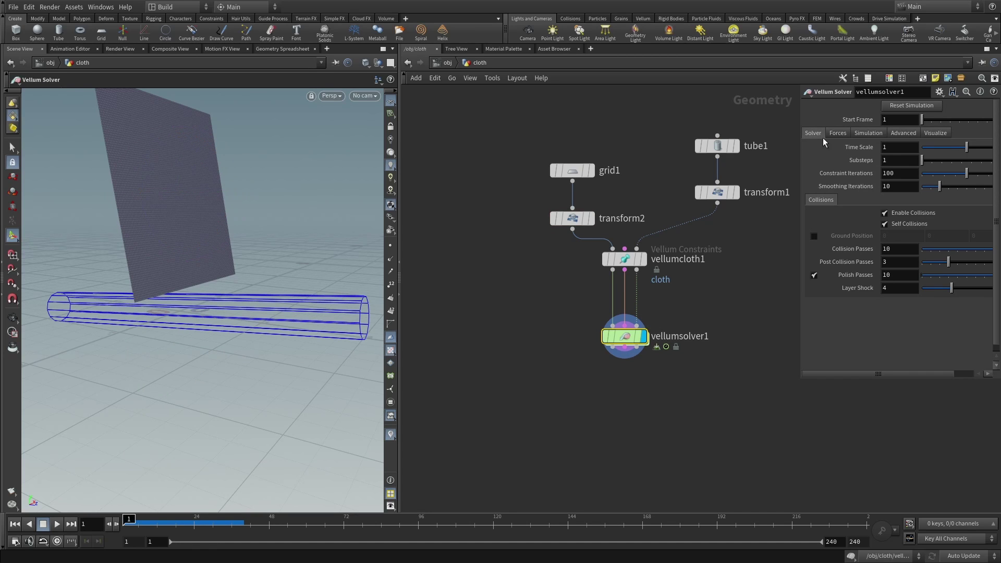
pyautogui.click(888, 160)
pyautogui.write('2')
pyautogui.press('Return')
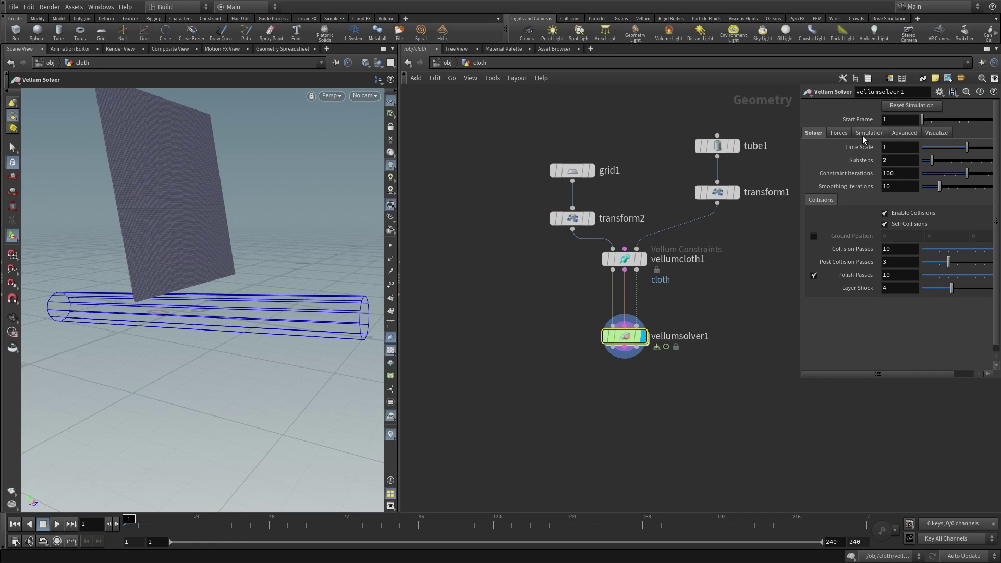
# Set the dynamic scale of the Vellum solver's friction to 0.4
pyautogui.click(839, 134)
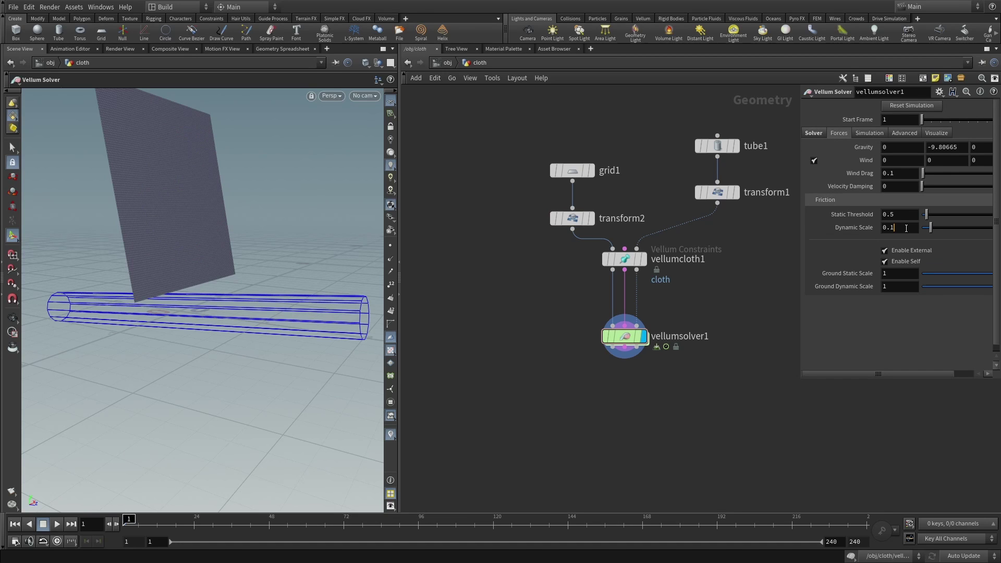
pyautogui.moveTo(907, 228); pyautogui.dragTo(686, 228)
pyautogui.write('0.4')
pyautogui.press('Return')
# Set the bend stiffness multiplier of the Vellum cloth constraints to 0.00001
pyautogui.click(622, 259)
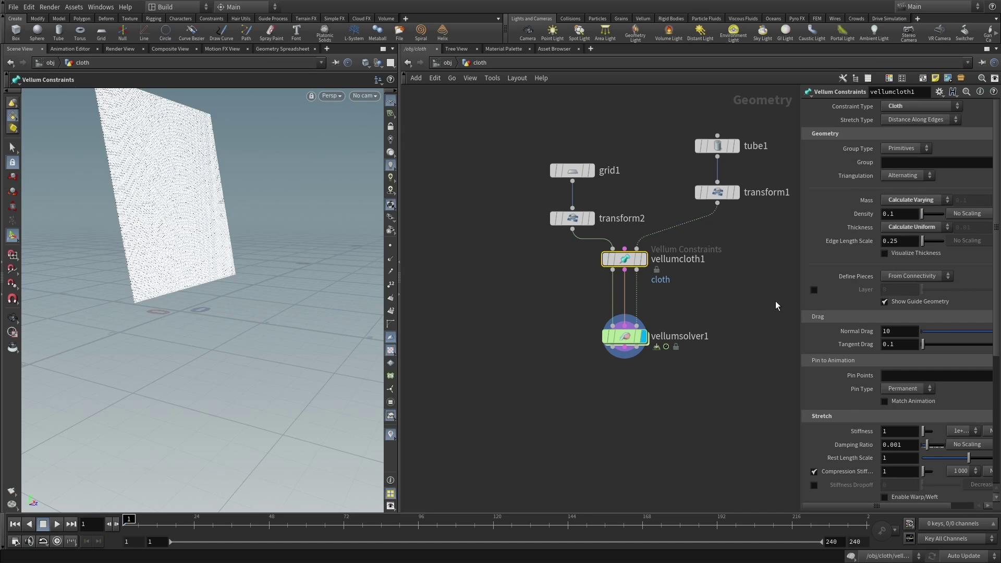
pyautogui.scroll(-3, 864, 419)
pyautogui.scroll(-2, 886, 394)
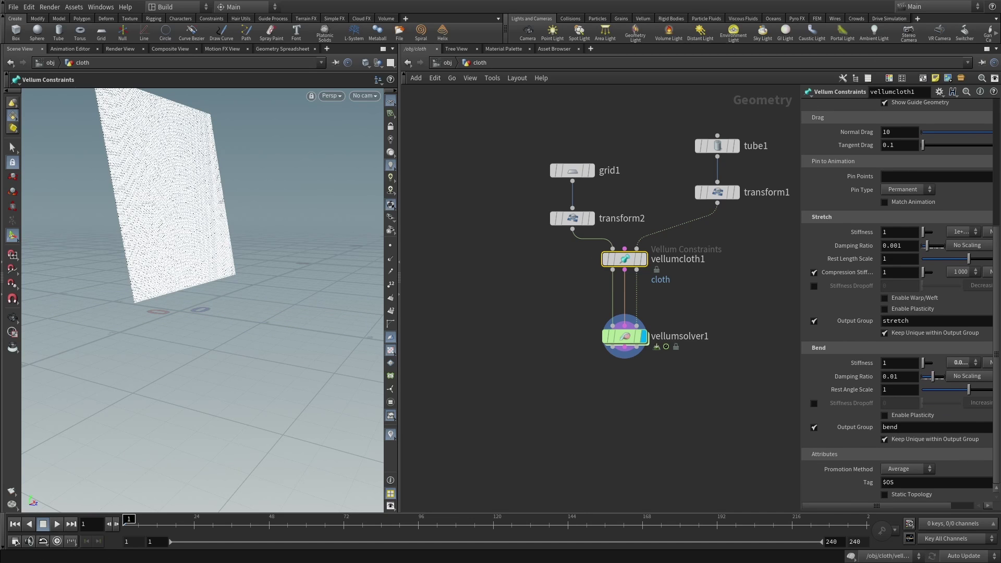
pyautogui.moveTo(802, 368); pyautogui.dragTo(707, 373)
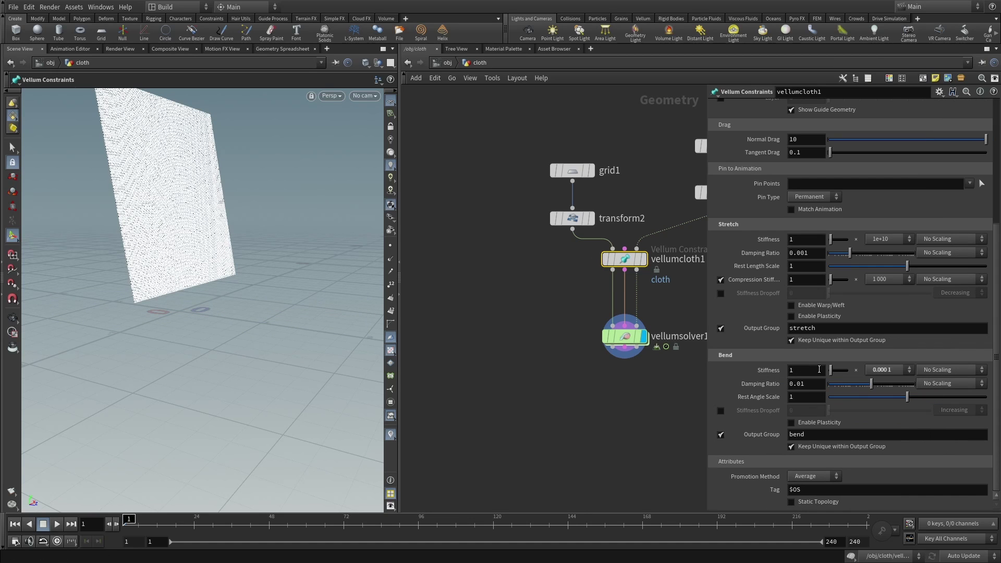
pyautogui.click(892, 369)
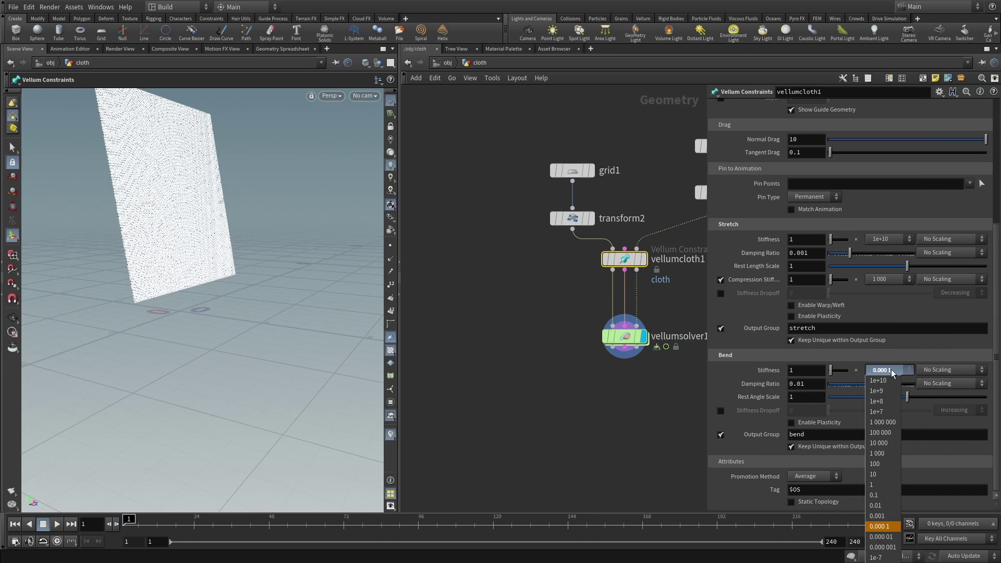
pyautogui.click(882, 536)
# Run the cloth simulation again and examine the folds of the draped cloth from several angles
pyautogui.click(57, 525)
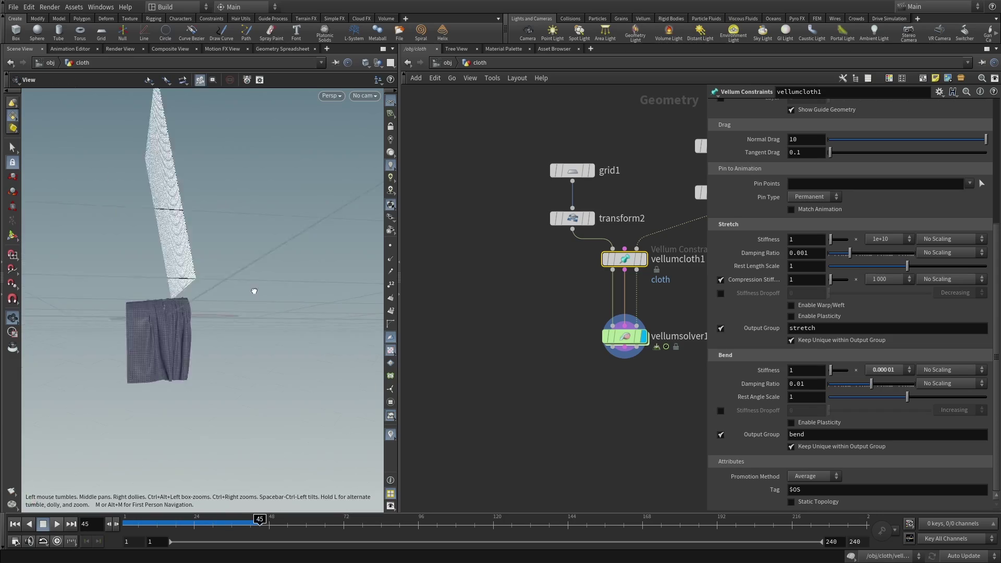
pyautogui.keyDown('alt'); pyautogui.moveTo(253, 290); pyautogui.dragTo(230, 318); pyautogui.keyUp('alt')
pyautogui.keyDown('alt'); pyautogui.moveTo(230, 318); pyautogui.dragTo(206, 287, button='right'); pyautogui.keyUp('alt')
pyautogui.keyDown('alt'); pyautogui.moveTo(206, 286); pyautogui.dragTo(202, 304); pyautogui.keyUp('alt')
pyautogui.keyDown('alt'); pyautogui.moveTo(201, 304); pyautogui.dragTo(205, 311, button='right'); pyautogui.keyUp('alt')
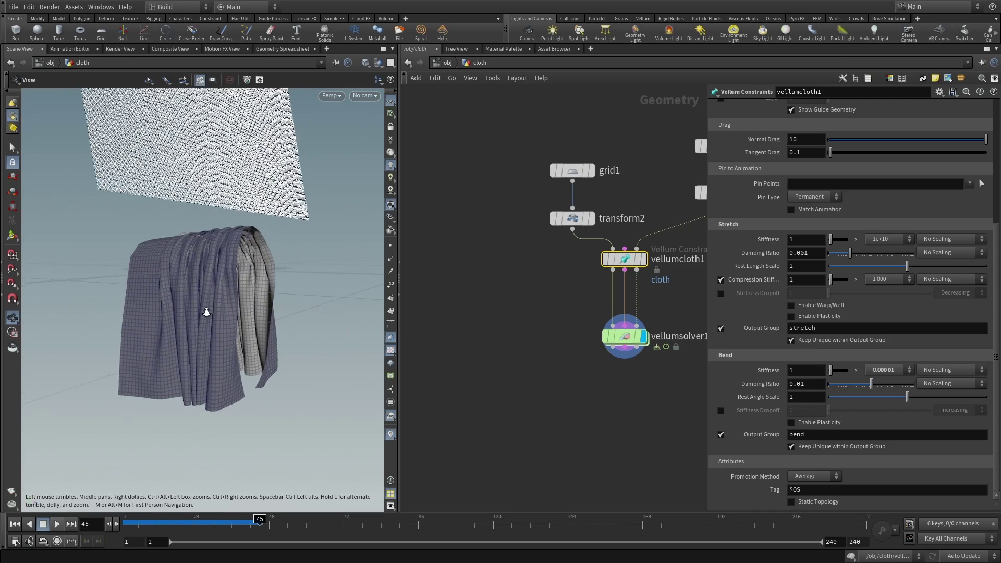
# Turn on real-time playback and replay the cloth simulation from the first frame with the cloth node deselected
pyautogui.click(57, 542)
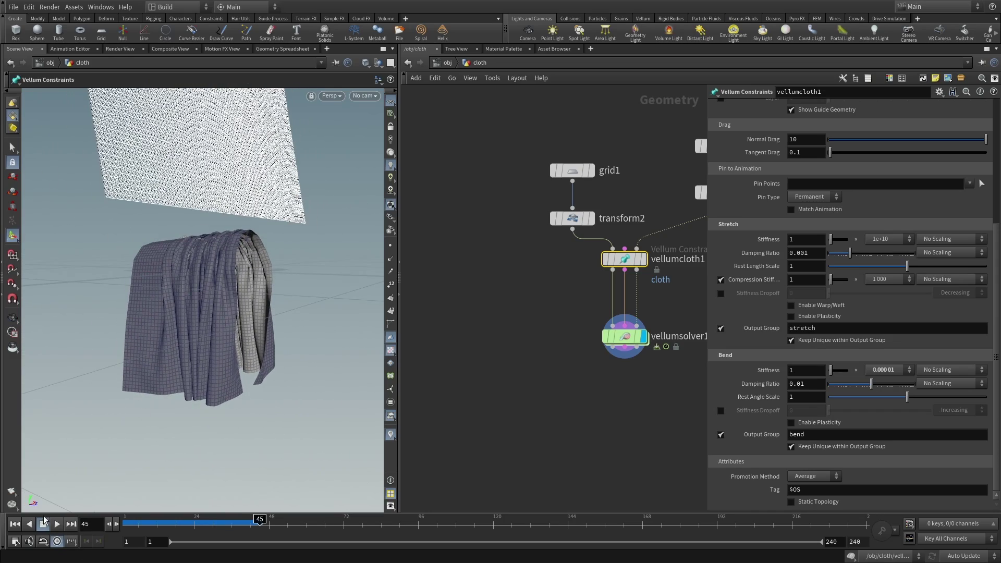
pyautogui.click(14, 524)
pyautogui.click(57, 524)
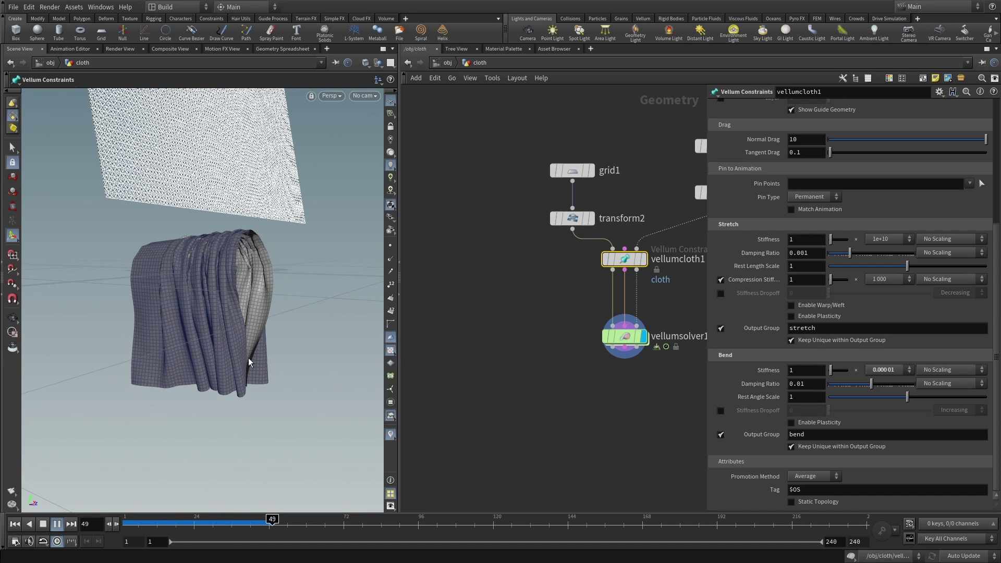
pyautogui.click(581, 355)
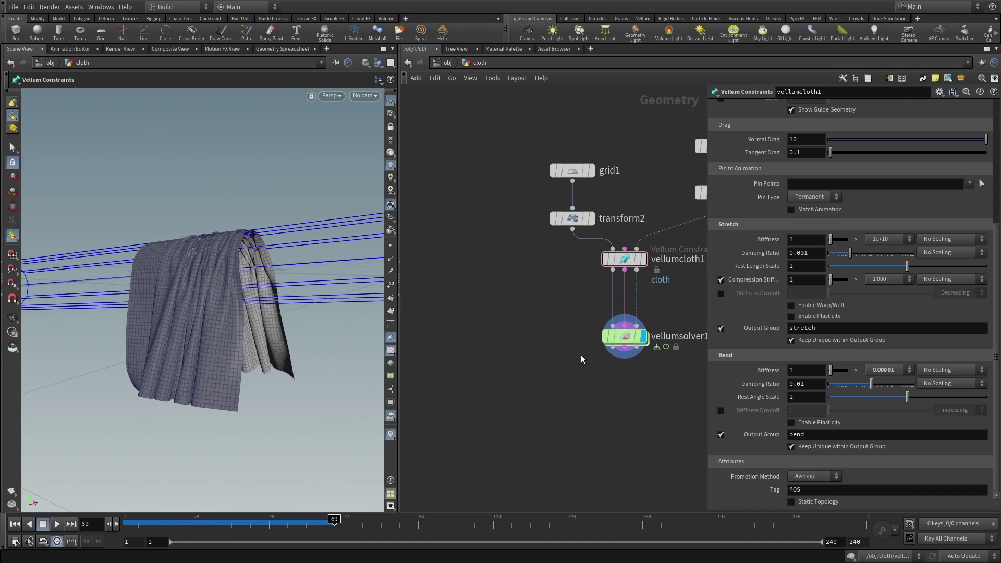
pyautogui.moveTo(581, 354); pyautogui.dragTo(485, 364, button='middle')
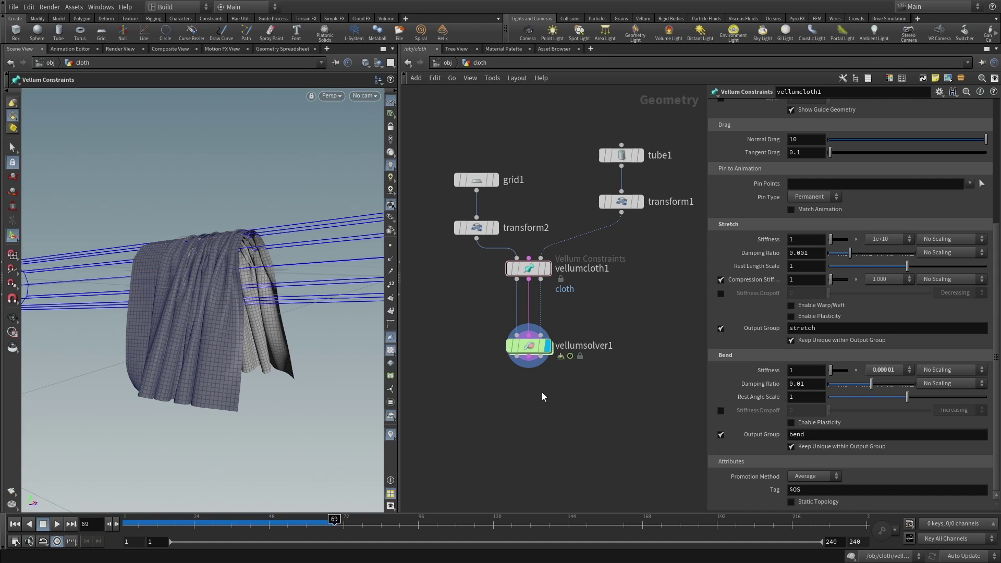
# Move the grid node up to leave space above its transform and display the grid in the UV view
pyautogui.moveTo(469, 310); pyautogui.dragTo(503, 393, button='middle')
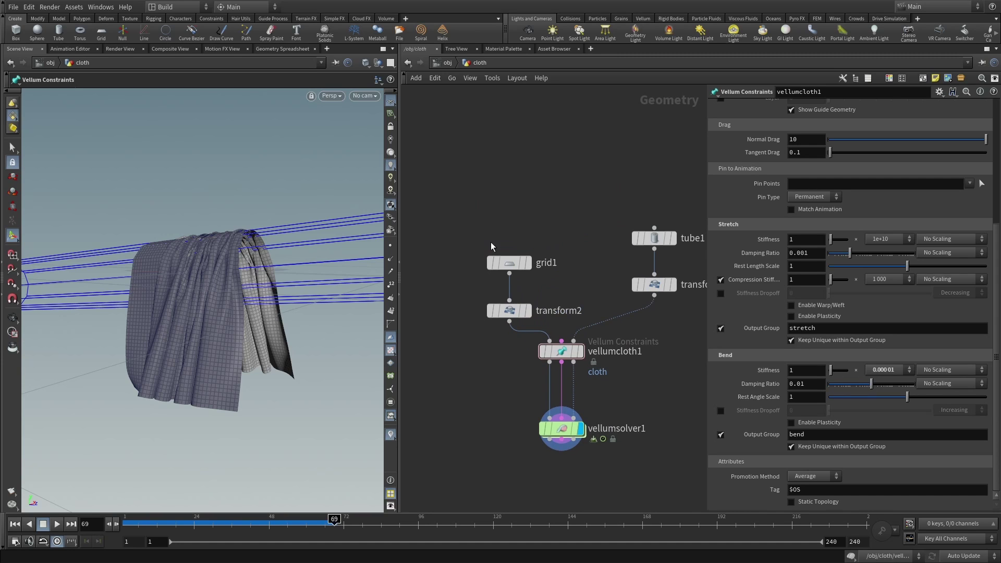
pyautogui.moveTo(510, 258); pyautogui.dragTo(511, 175)
pyautogui.click(529, 179)
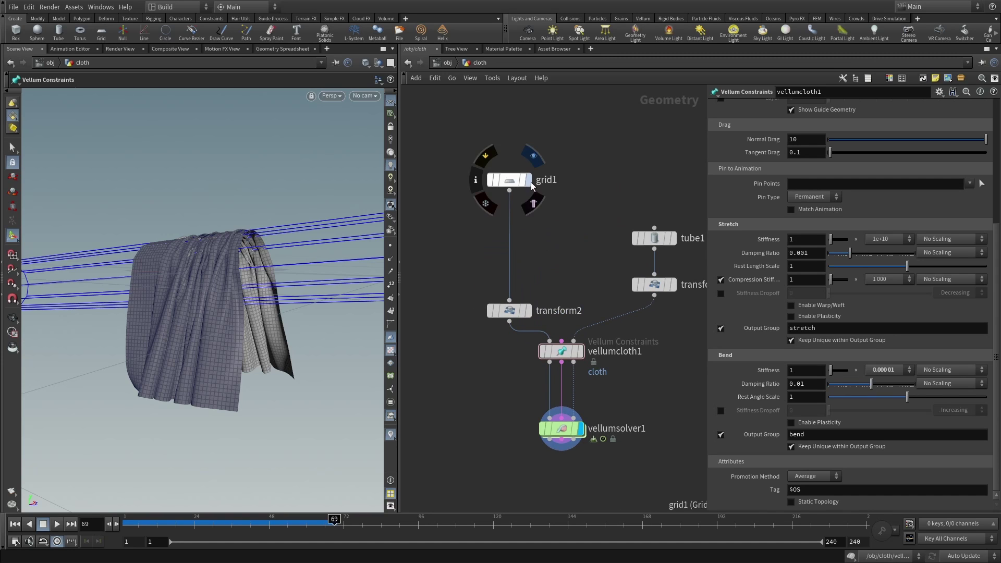
pyautogui.press('Return')
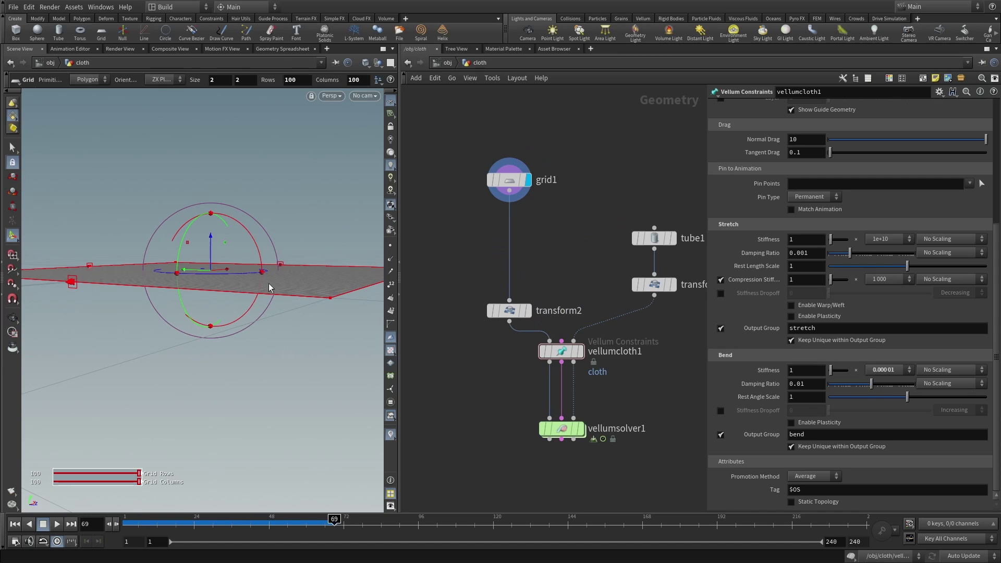
pyautogui.hotkey('space', '5')
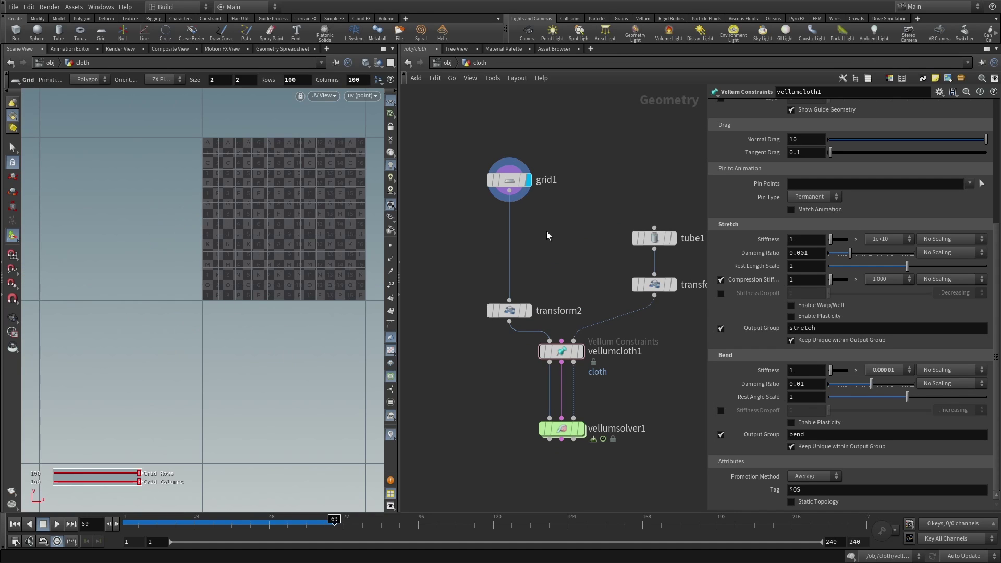
# Insert a UV Project node between the grid and its transform and initialize the projection with the To Best Plane method
pyautogui.press('Tab')
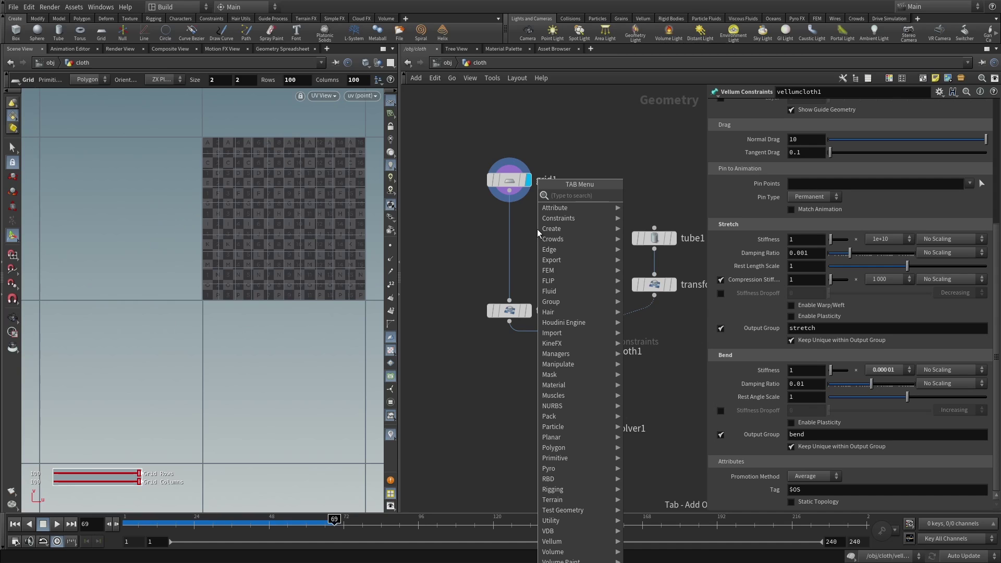
pyautogui.write('uvpro')
pyautogui.click(647, 195)
pyautogui.click(513, 234)
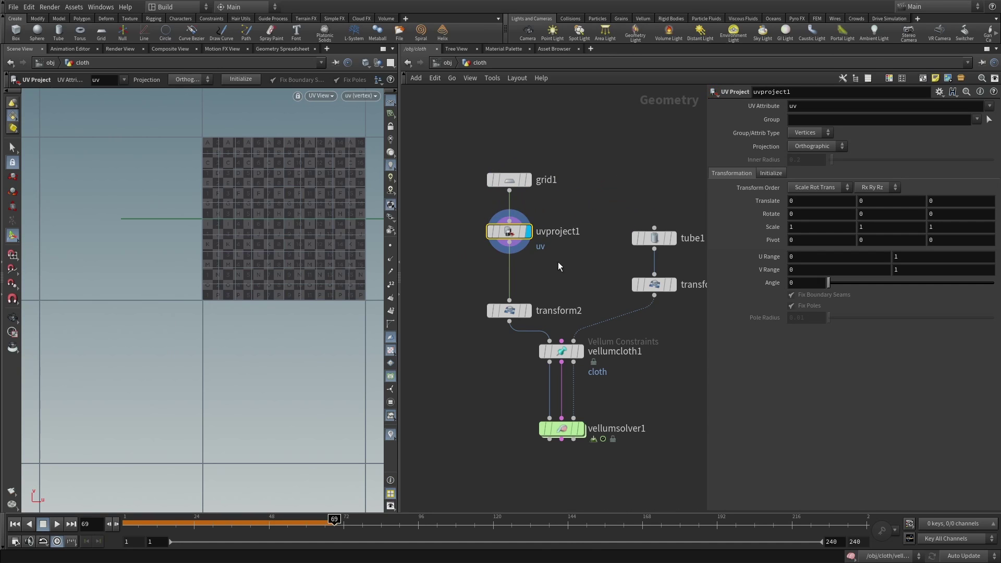
pyautogui.click(771, 174)
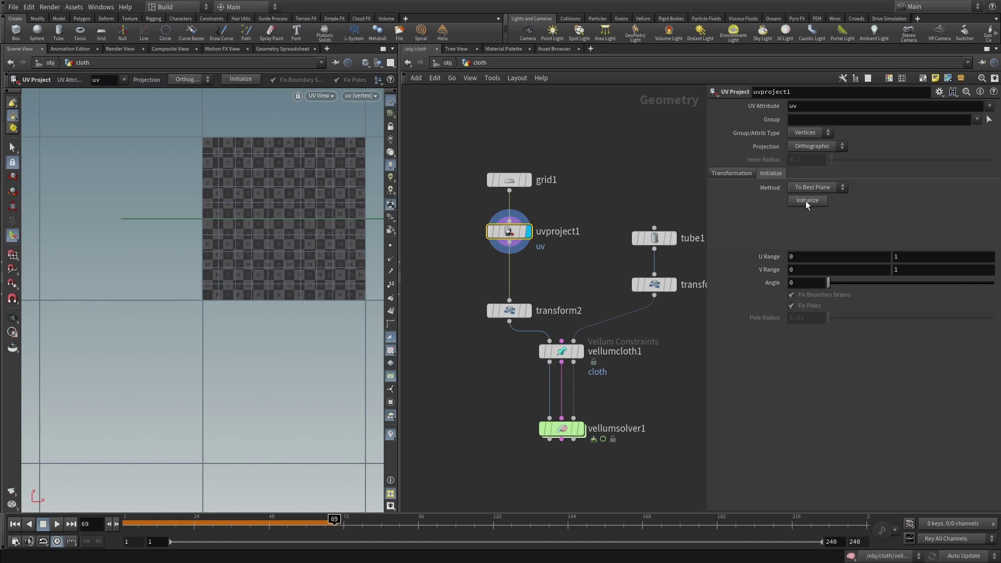
pyautogui.click(807, 201)
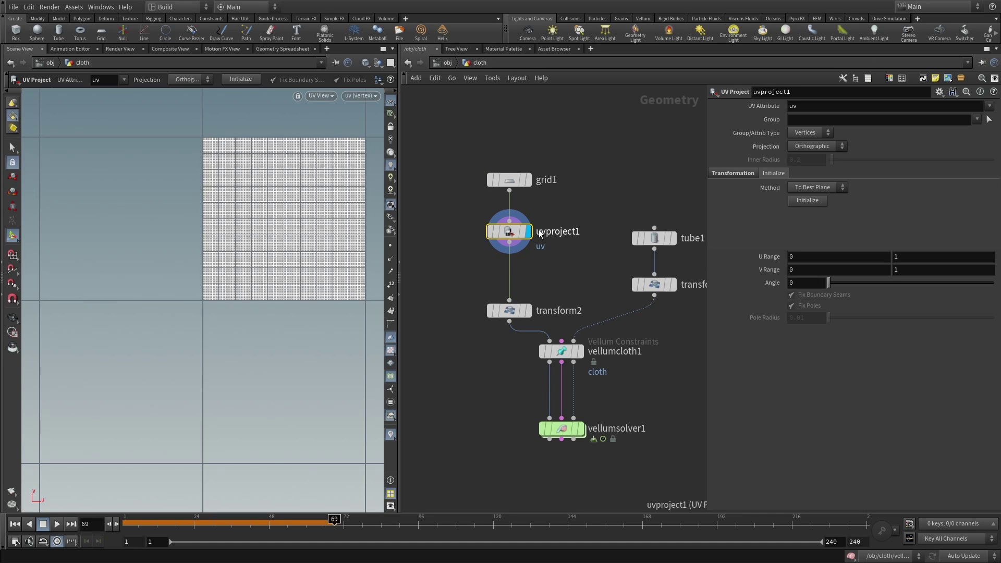
pyautogui.moveTo(506, 189)
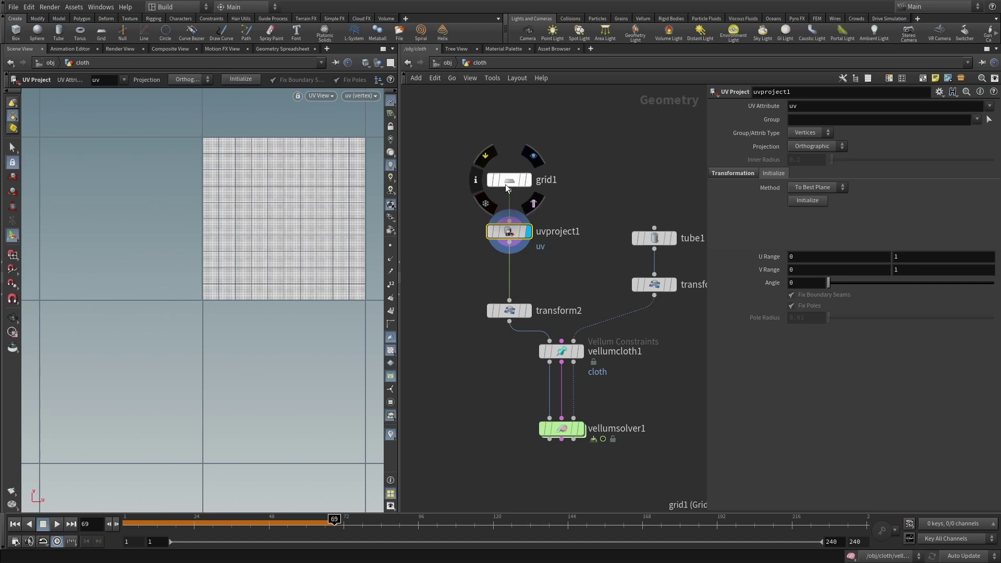
# Display the Vellum solver and rerun the cloth simulation from the first frame to frame 60 in the perspective view
pyautogui.click(580, 429)
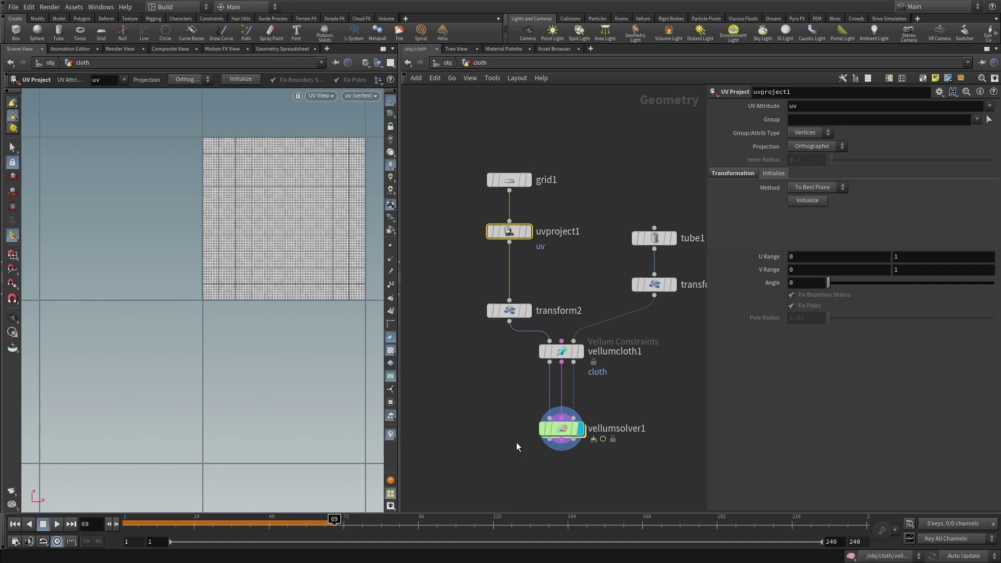
pyautogui.click(15, 524)
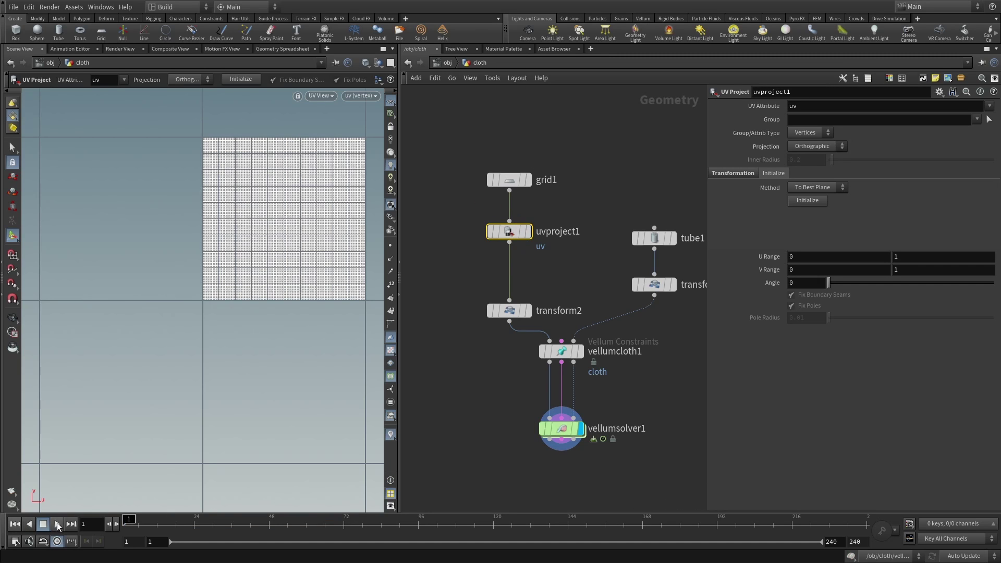
pyautogui.click(57, 524)
pyautogui.hotkey('space', '1')
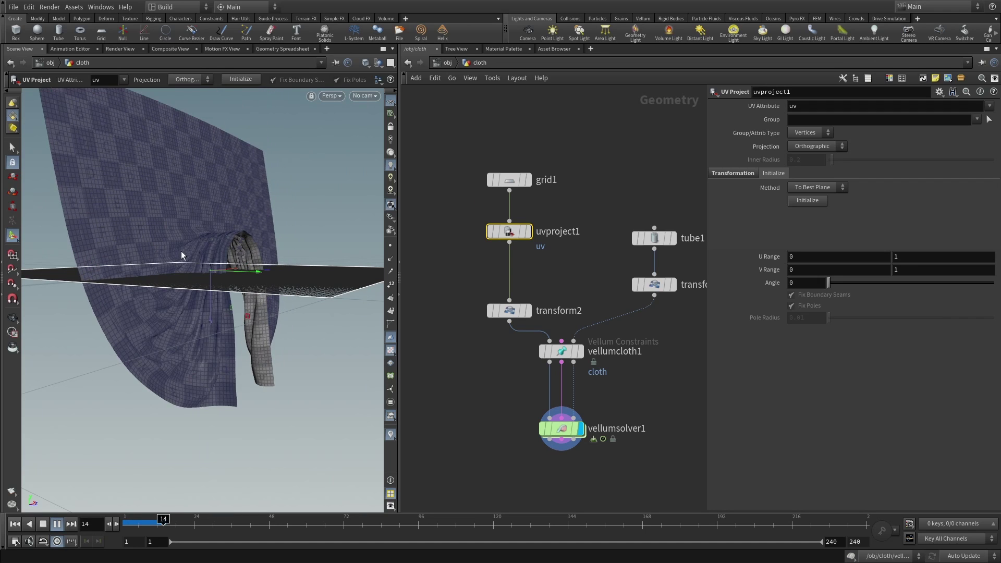
pyautogui.click(43, 522)
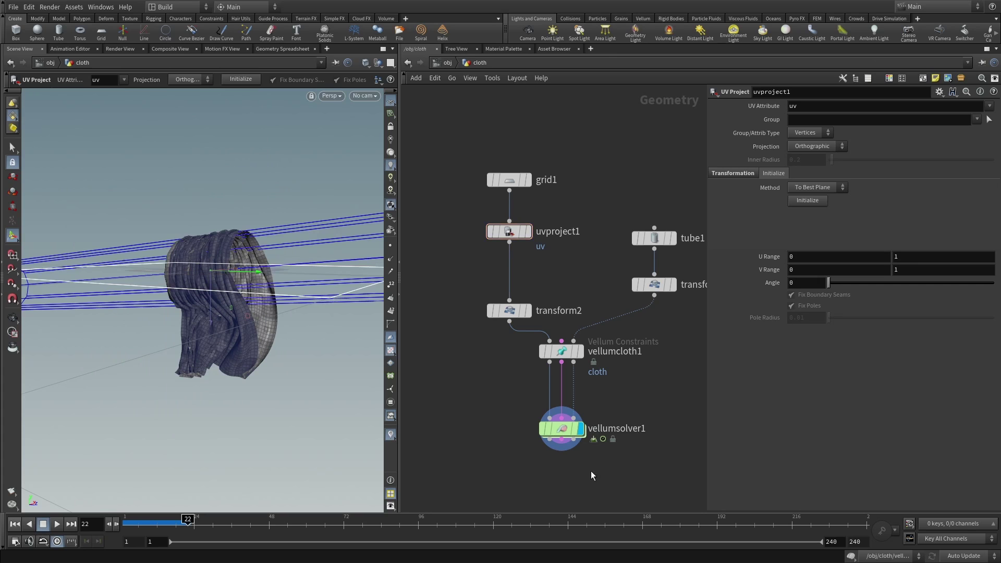
pyautogui.click(57, 524)
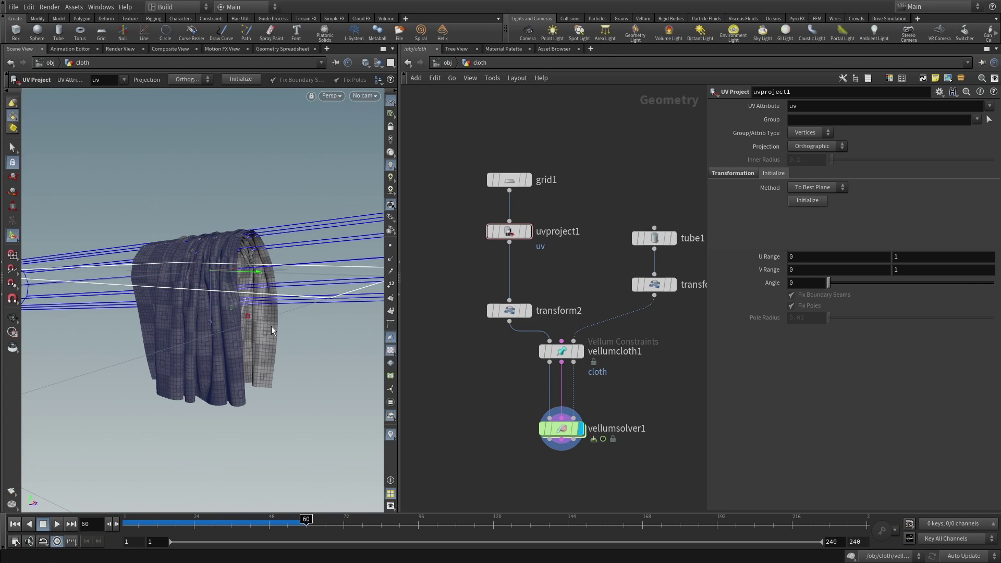
pyautogui.keyDown('alt'); pyautogui.moveTo(272, 327); pyautogui.dragTo(272, 302); pyautogui.keyUp('alt')
# Add a null named OUT fed by the Vellum solver's first output and make it the displayed node
pyautogui.moveTo(500, 508); pyautogui.dragTo(473, 399, button='middle')
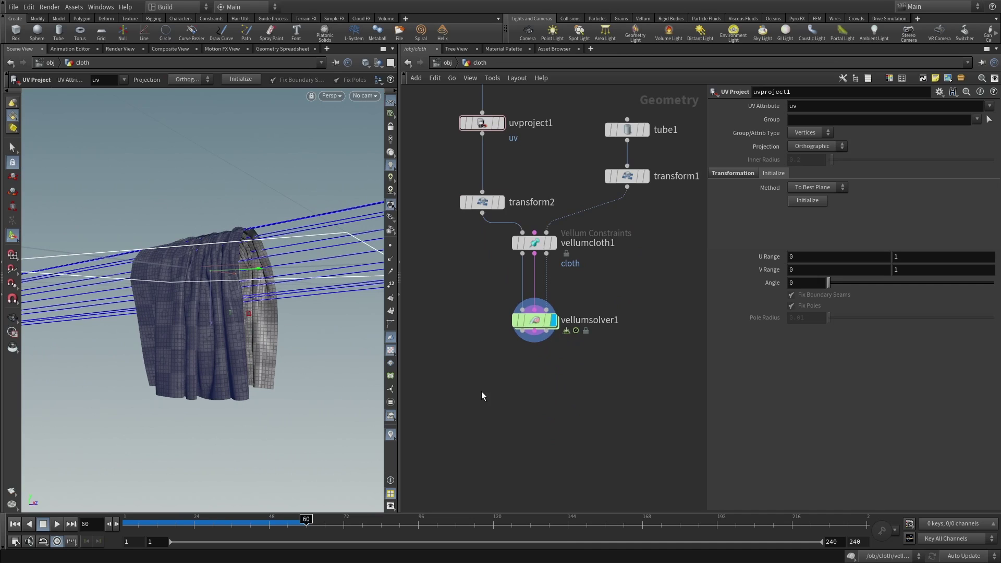
pyautogui.press('Tab')
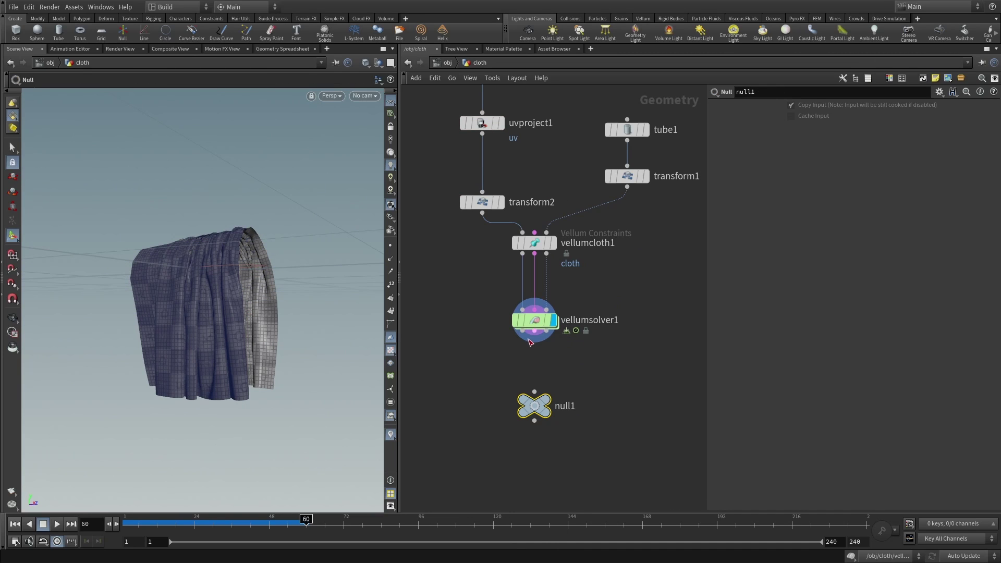
pyautogui.moveTo(523, 332); pyautogui.dragTo(467, 387)
pyautogui.click(573, 406)
pyautogui.write('OUT')
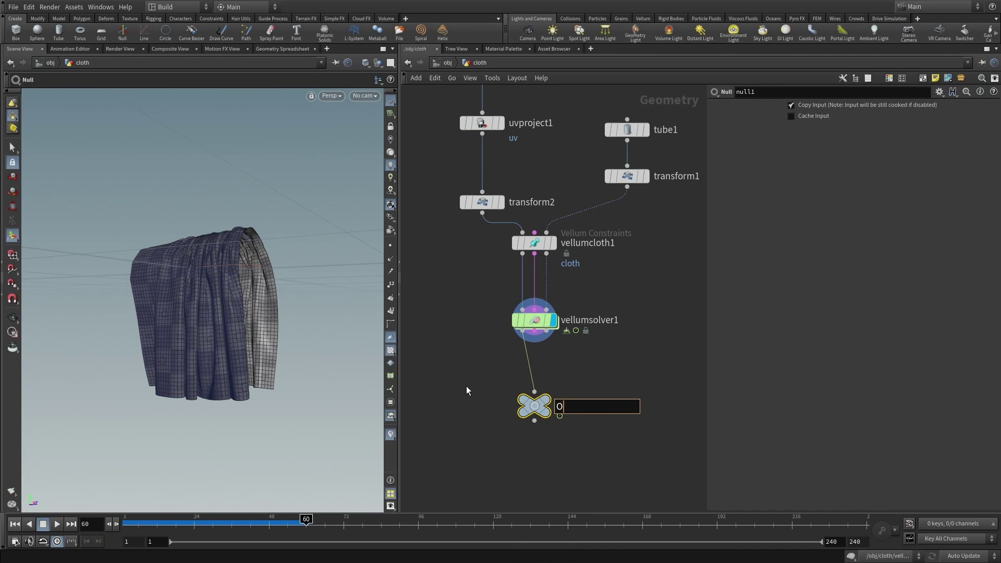
pyautogui.press('Return')
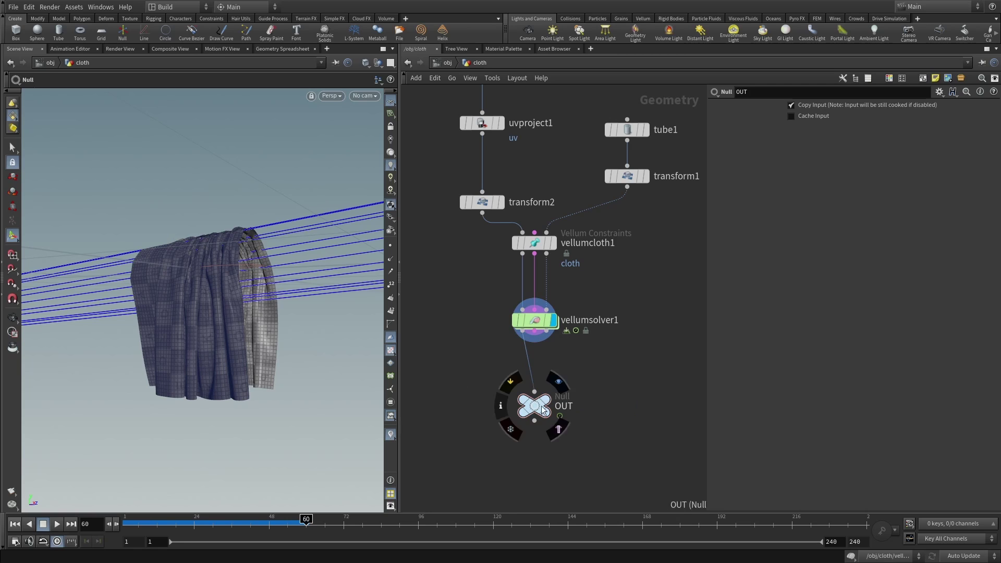
pyautogui.press('r')
pyautogui.moveTo(534, 407); pyautogui.dragTo(534, 395)
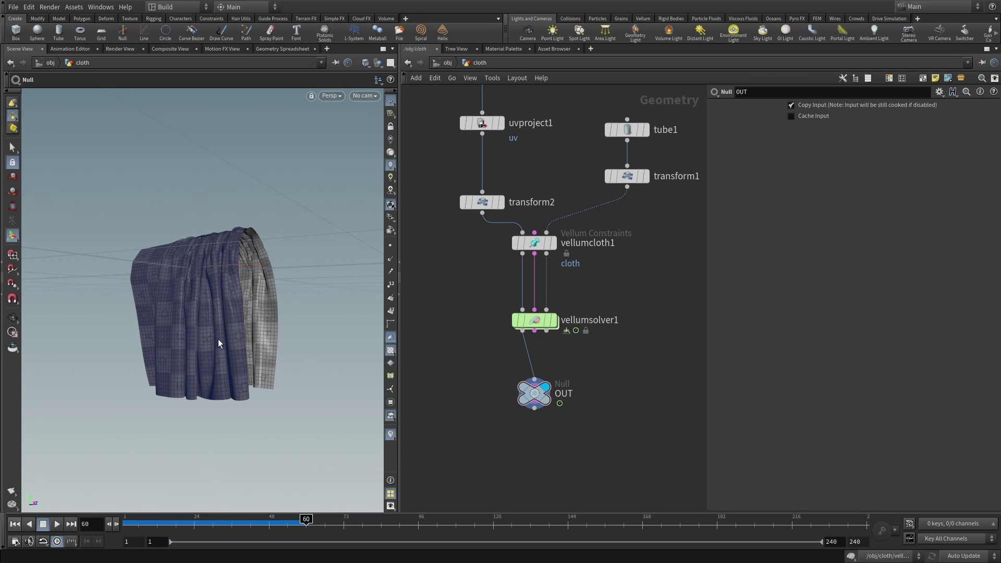
# Create a geometry object named UVdeform at the object level and enter its network
pyautogui.click(449, 63)
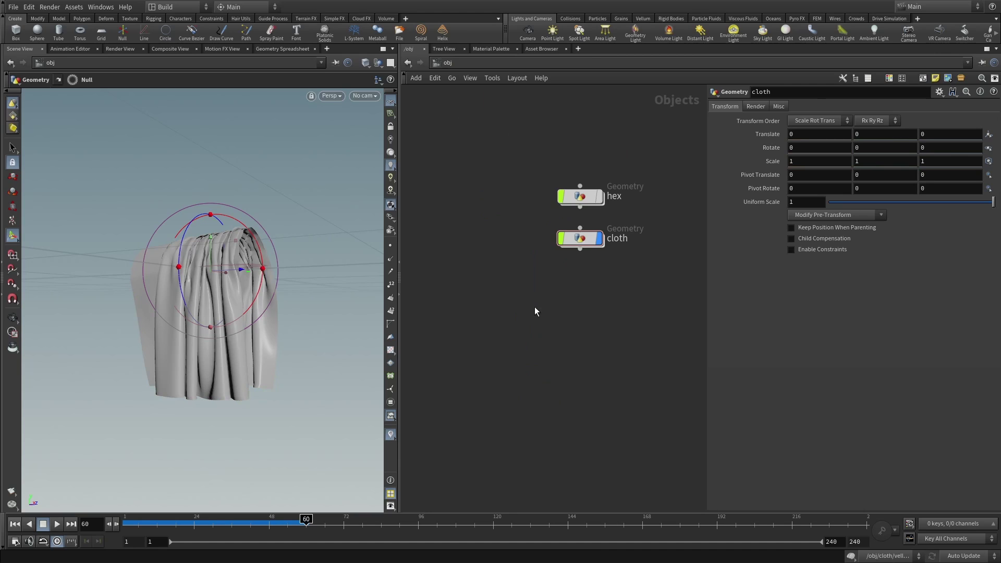
pyautogui.press('Tab')
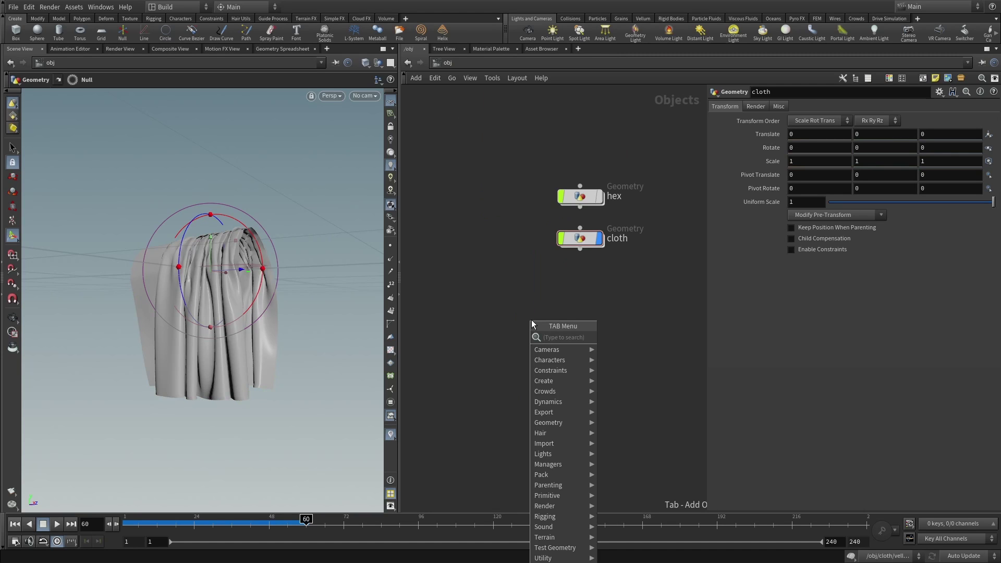
pyautogui.write('geo')
pyautogui.press('Return')
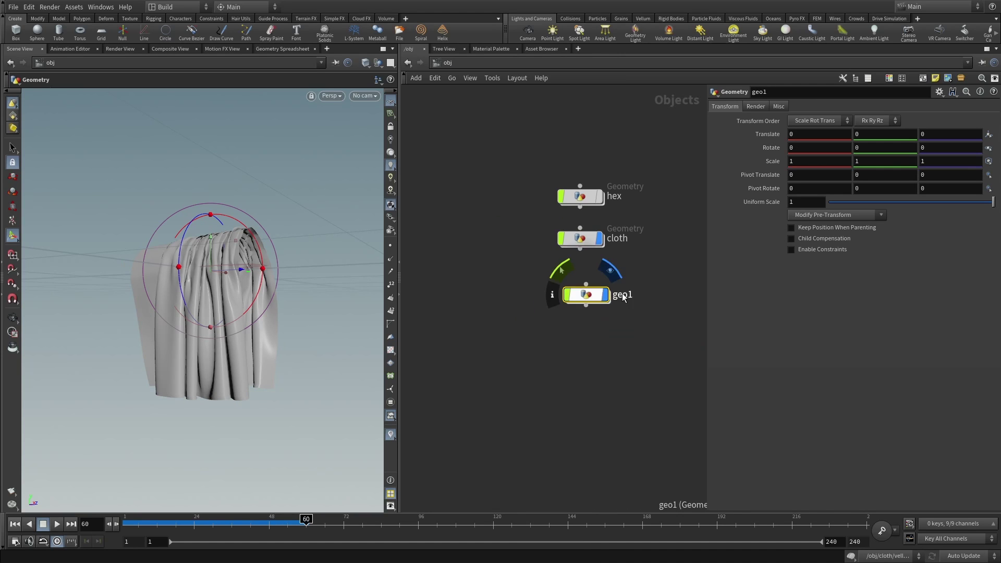
pyautogui.click(558, 295)
pyautogui.write('UVdeform')
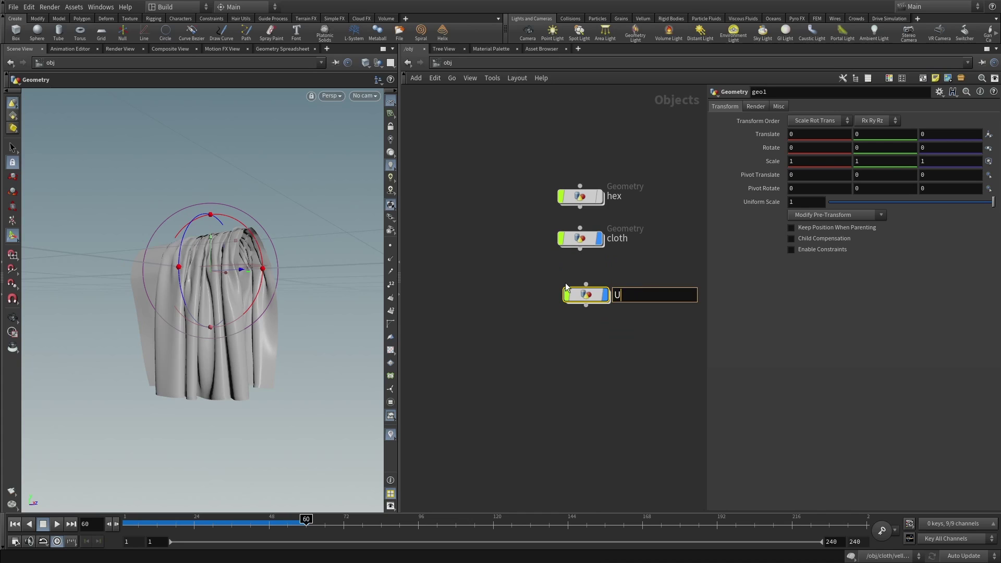
pyautogui.press('Return')
pyautogui.doubleClick(592, 298)
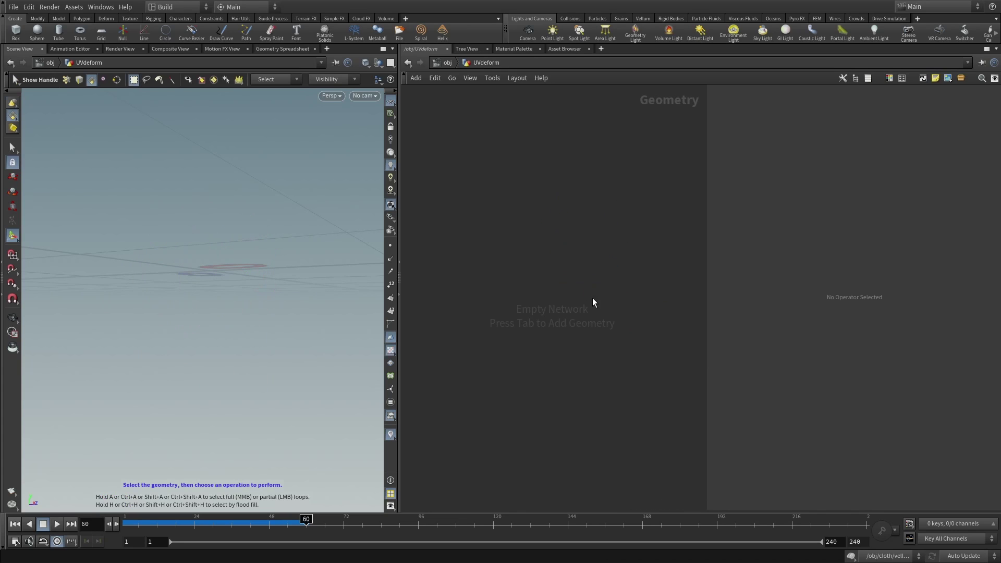
# Widen the network area and add an Object Merge node that imports /obj/hex/OUT
pyautogui.moveTo(402, 317); pyautogui.dragTo(265, 317)
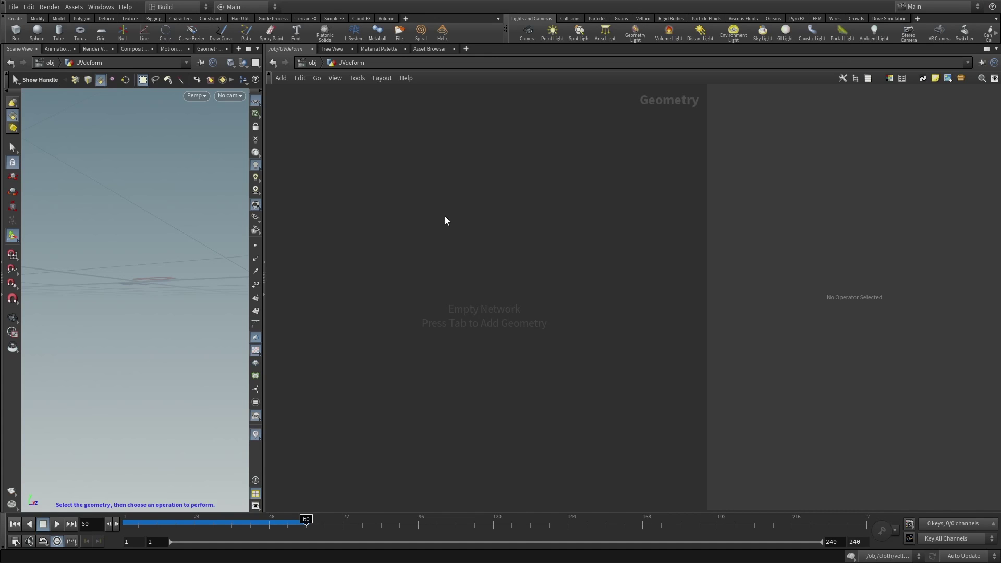
pyautogui.press('Tab')
pyautogui.write('obj')
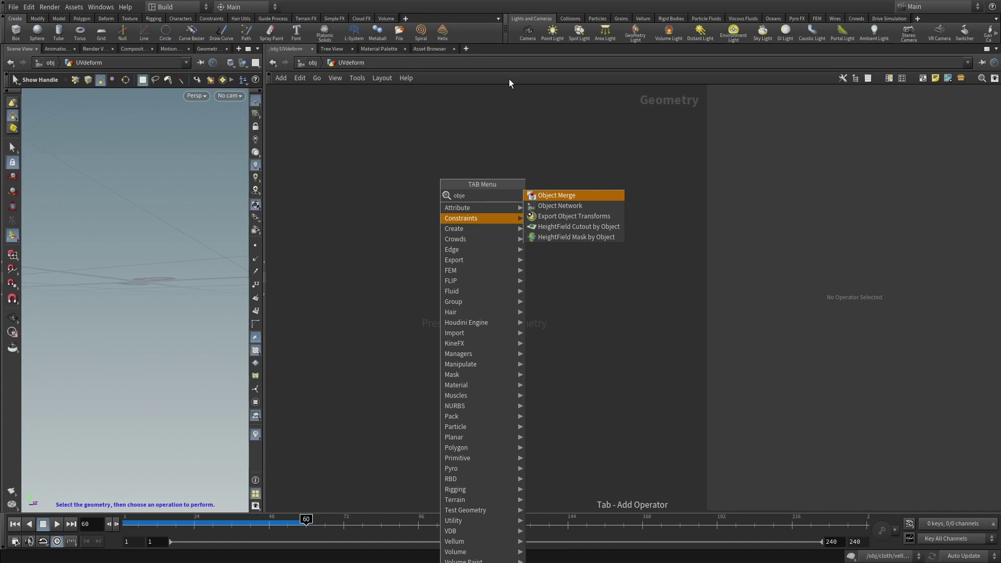
pyautogui.press('Return')
pyautogui.click(423, 197)
pyautogui.click(983, 133)
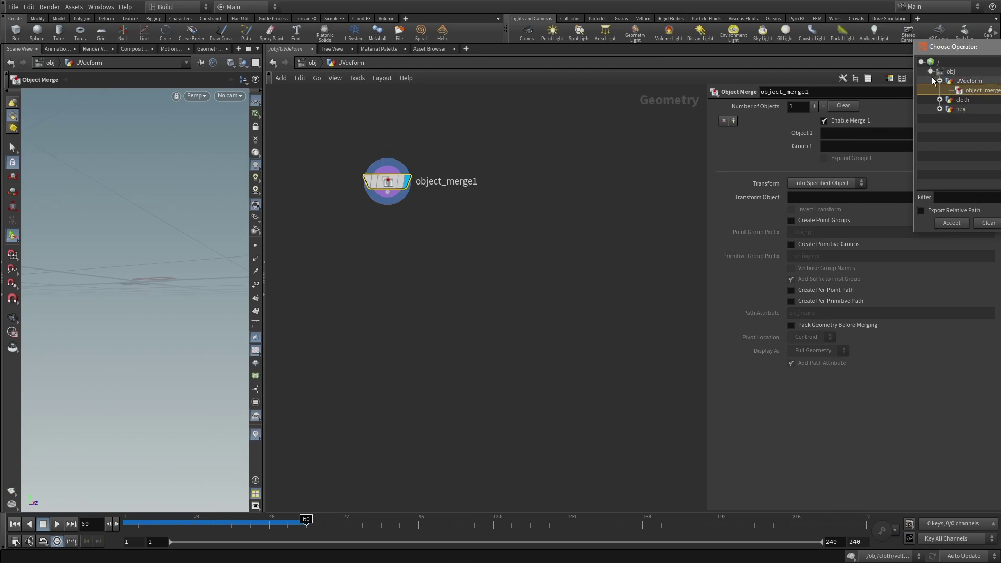
pyautogui.click(563, 224)
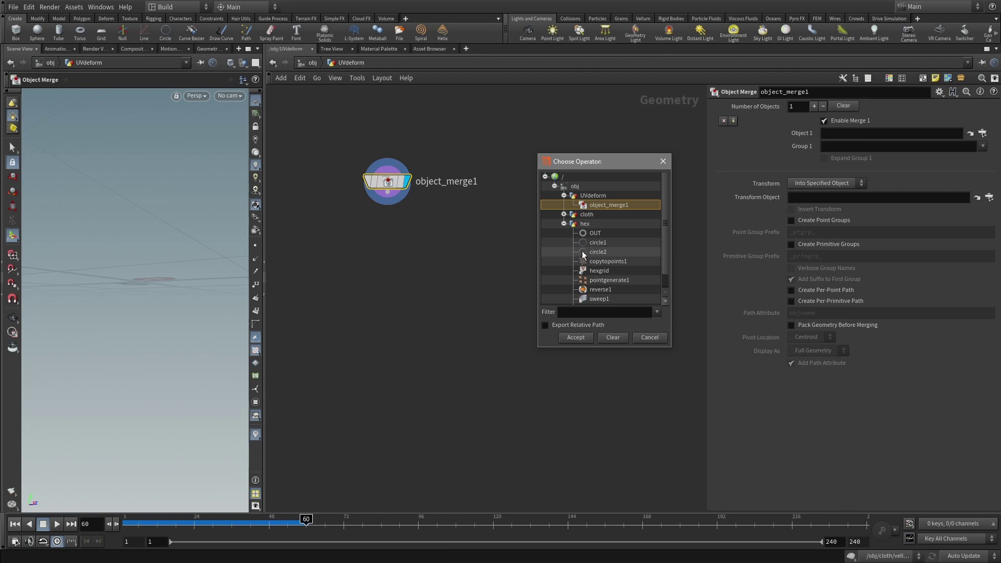
pyautogui.click(593, 233)
pyautogui.click(575, 337)
pyautogui.press('Escape')
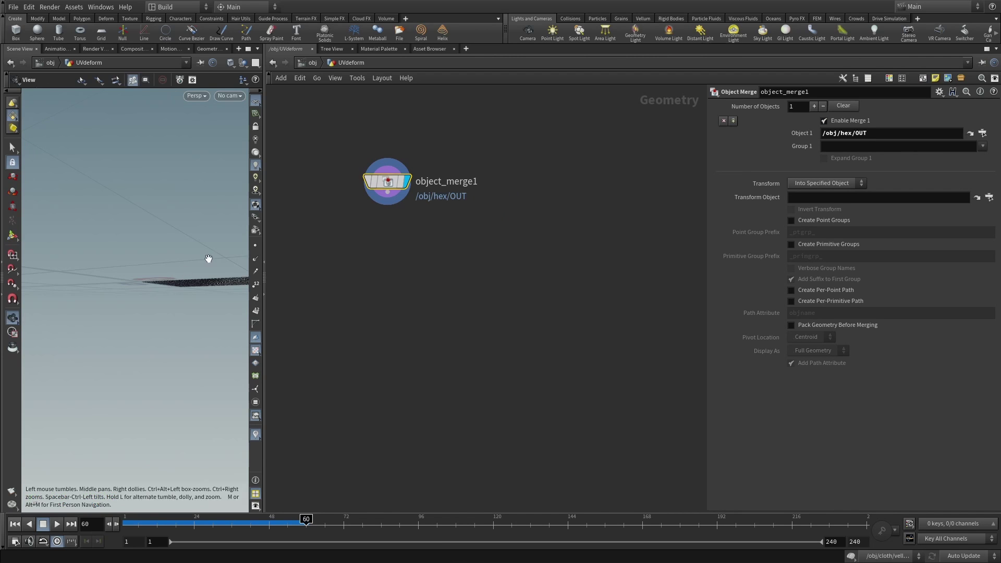
pyautogui.moveTo(208, 260); pyautogui.dragTo(148, 273)
pyautogui.click(409, 306)
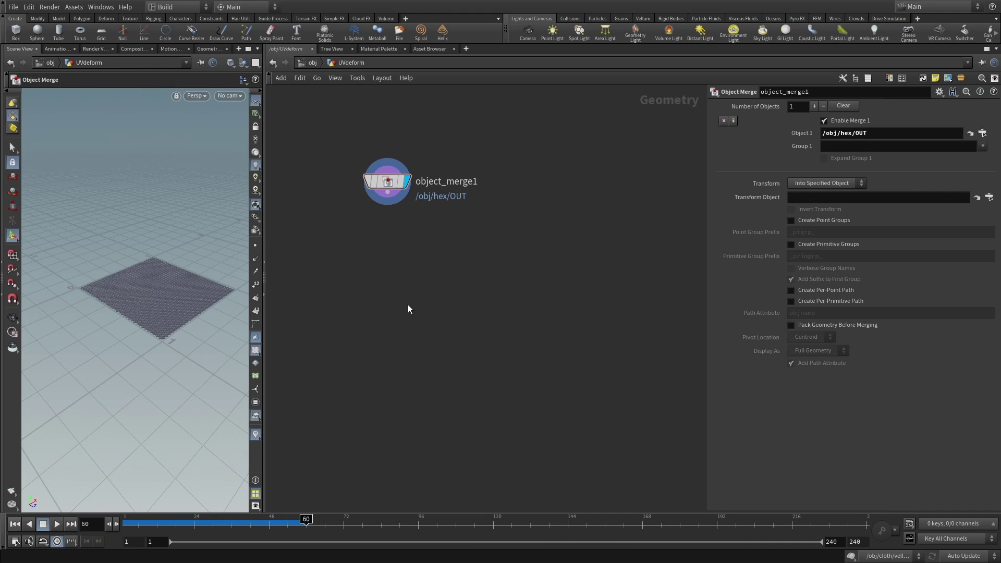
# Add a second Object Merge importing /obj/cloth/OUT, display it, and show the hex pattern as a template
pyautogui.press('Tab')
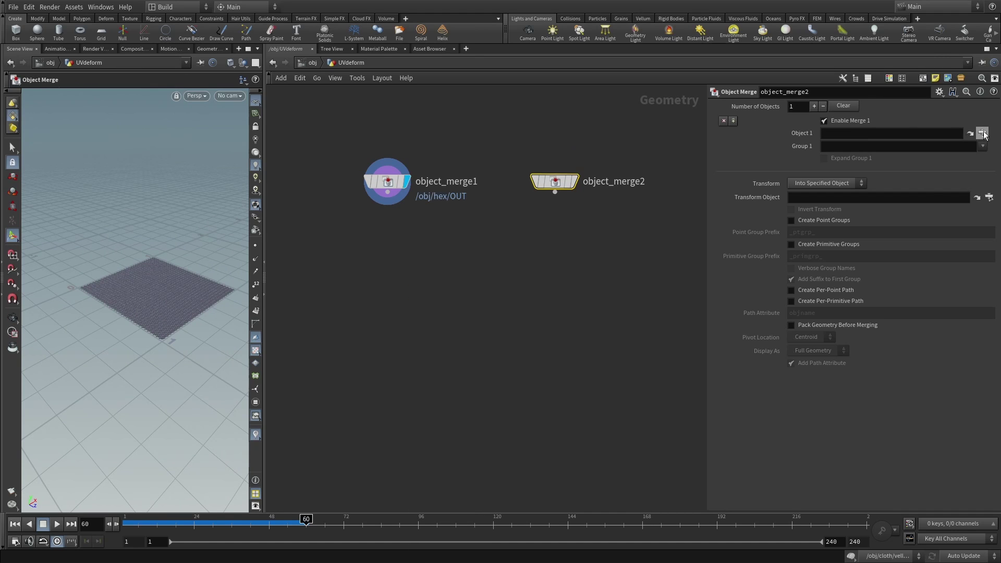
pyautogui.click(983, 134)
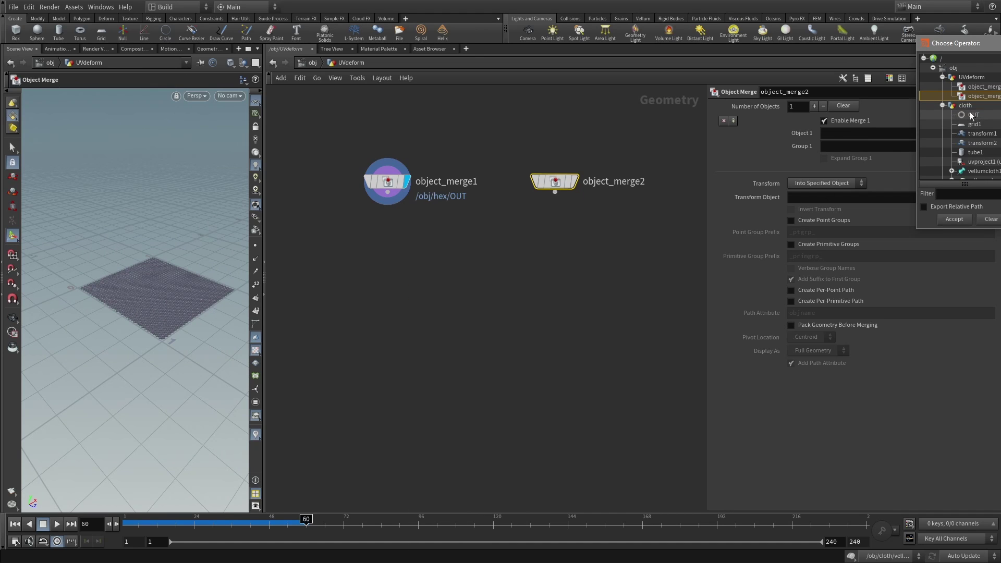
pyautogui.click(955, 219)
pyautogui.click(574, 182)
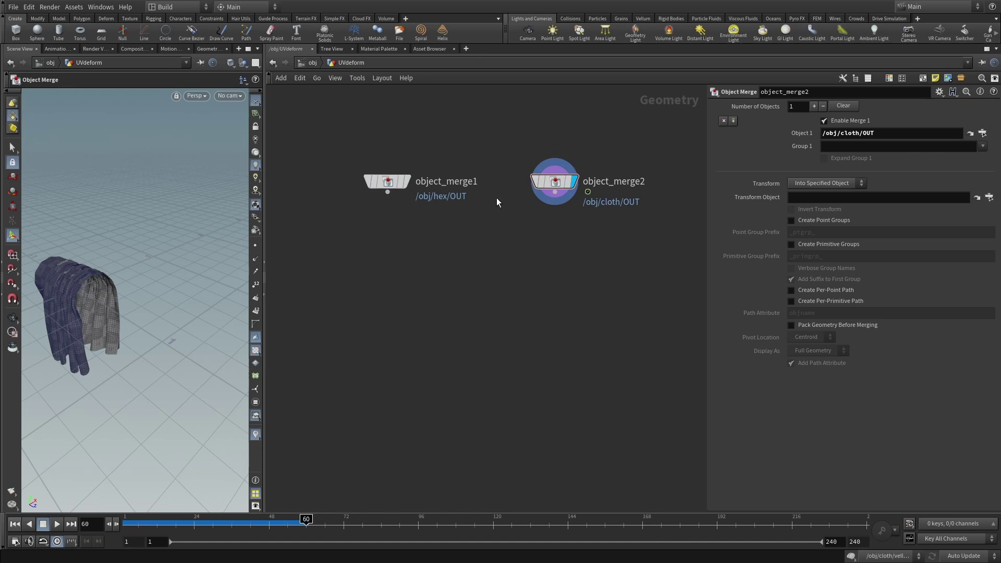
pyautogui.click(412, 206)
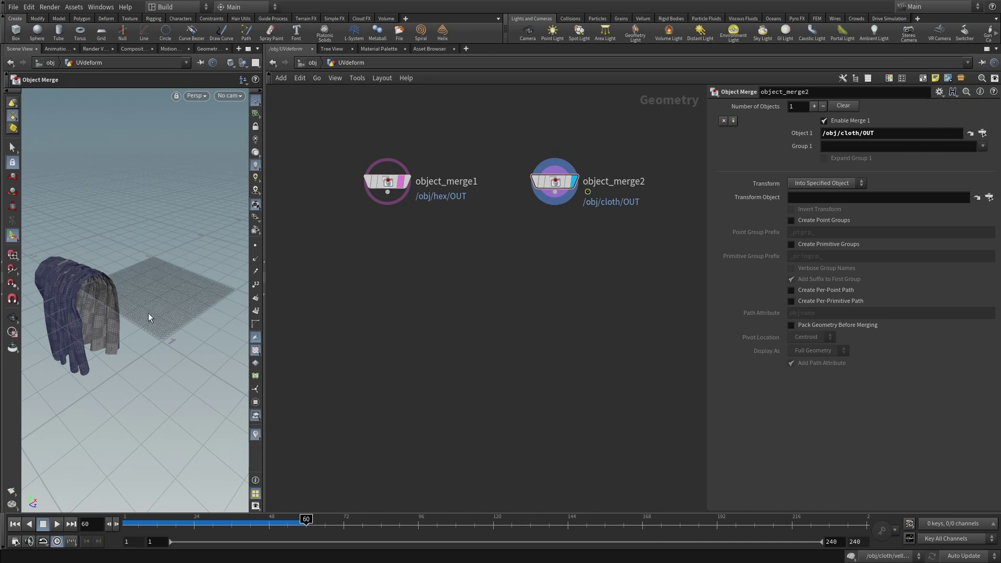
# Add a Point Wrangle below the two Object Merge nodes and rename it uvsample
pyautogui.press('Tab')
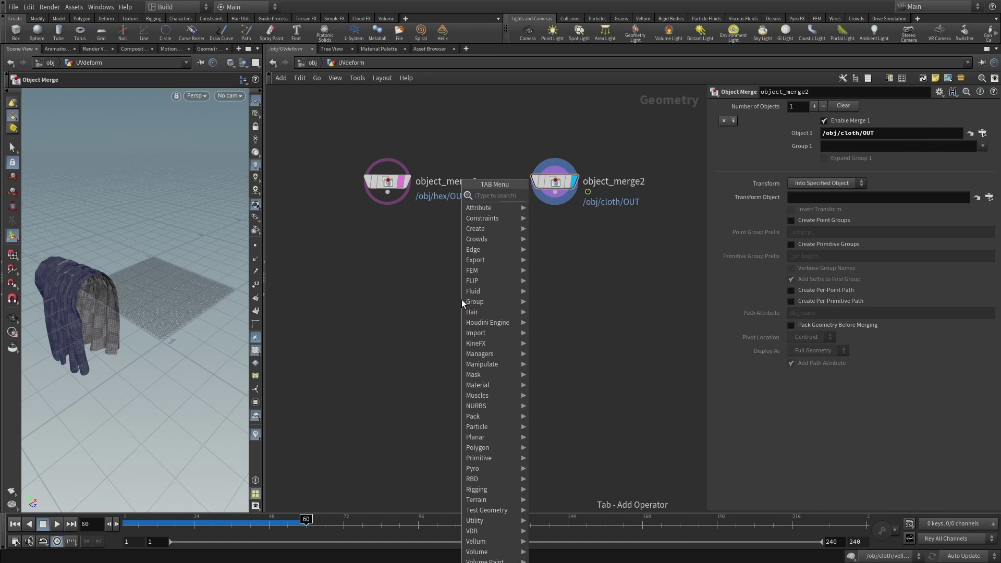
pyautogui.write('point')
pyautogui.click(560, 289)
pyautogui.click(493, 286)
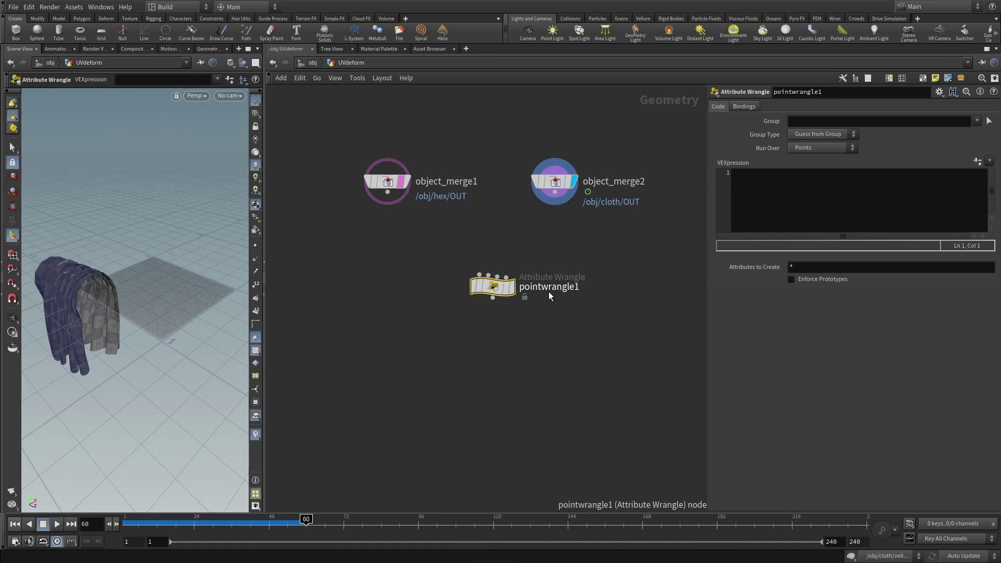
pyautogui.doubleClick(541, 285)
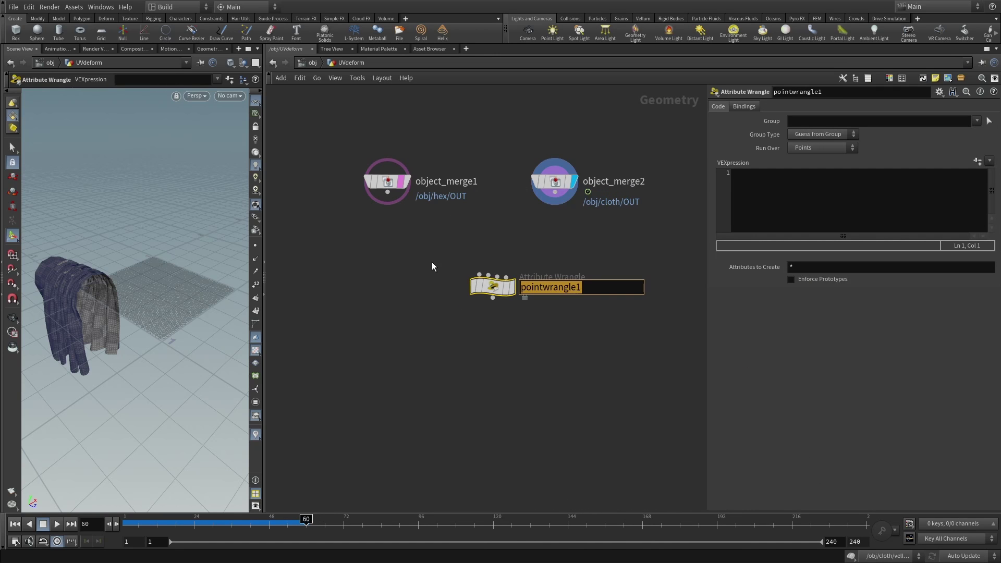
pyautogui.write('u')
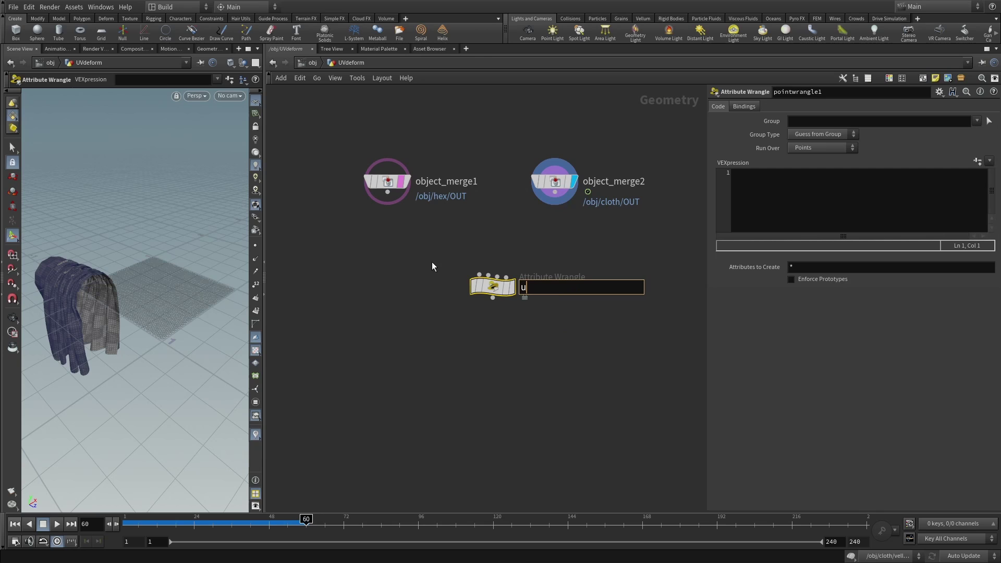
pyautogui.write('vsample')
pyautogui.press('Return')
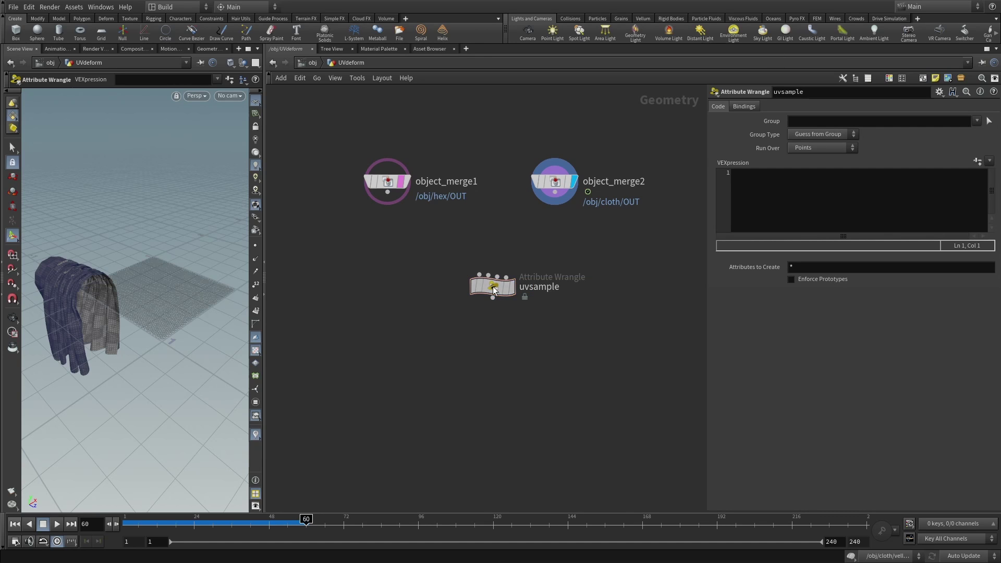
# Feed the hex merge into uvsample's first input and the cloth merge into its second, and display uvsample
pyautogui.moveTo(494, 291); pyautogui.dragTo(467, 297)
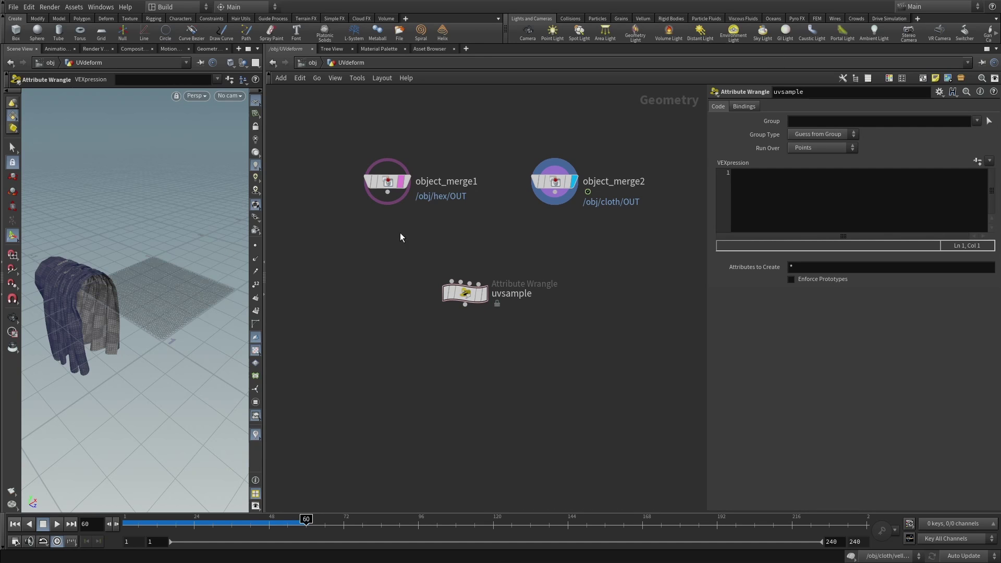
pyautogui.click(388, 192)
pyautogui.click(452, 281)
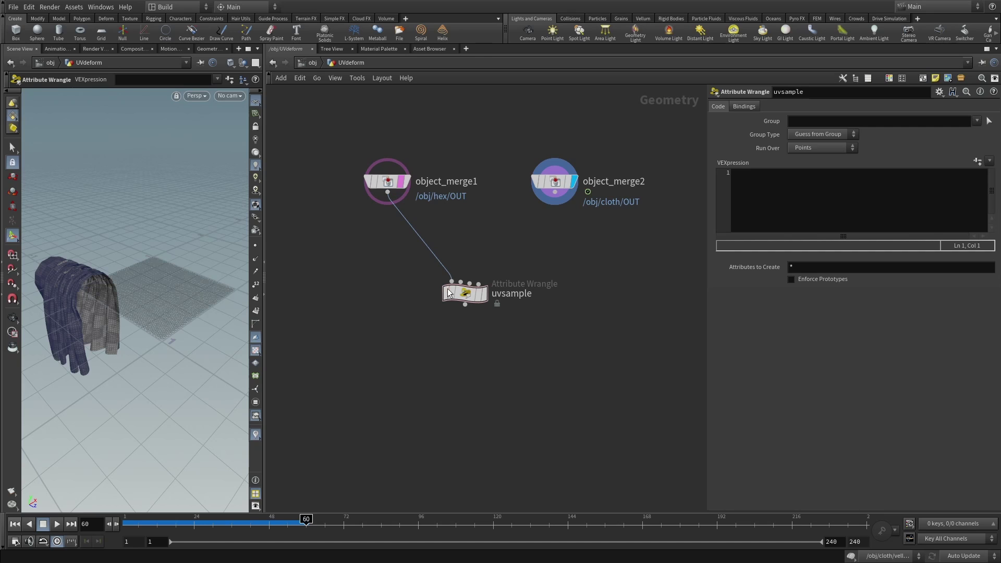
pyautogui.moveTo(554, 183)
pyautogui.mouseDown()
pyautogui.moveTo(534, 206)
pyautogui.moveTo(542, 192)
pyautogui.mouseUp()
pyautogui.click(543, 203)
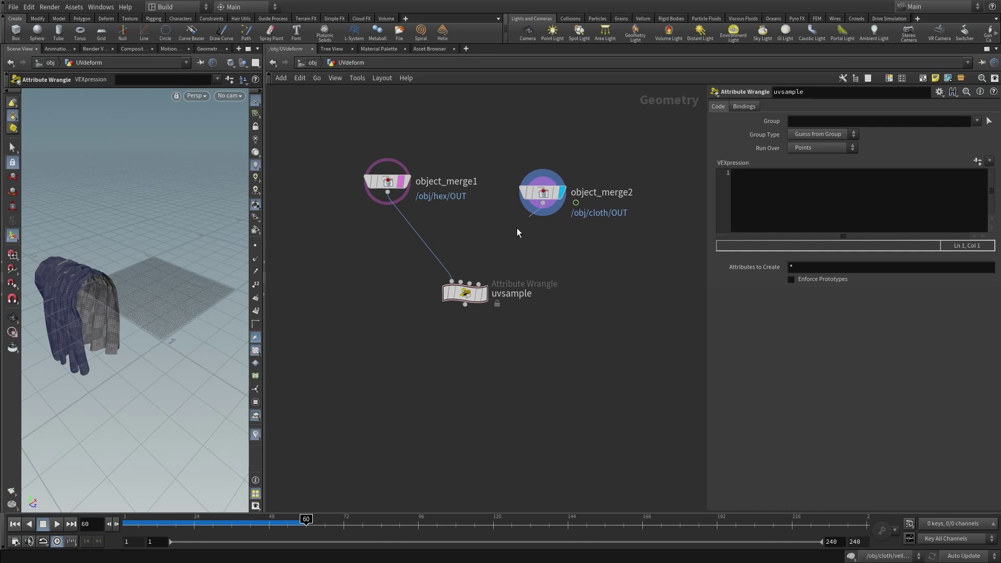
pyautogui.click(461, 282)
pyautogui.click(487, 297)
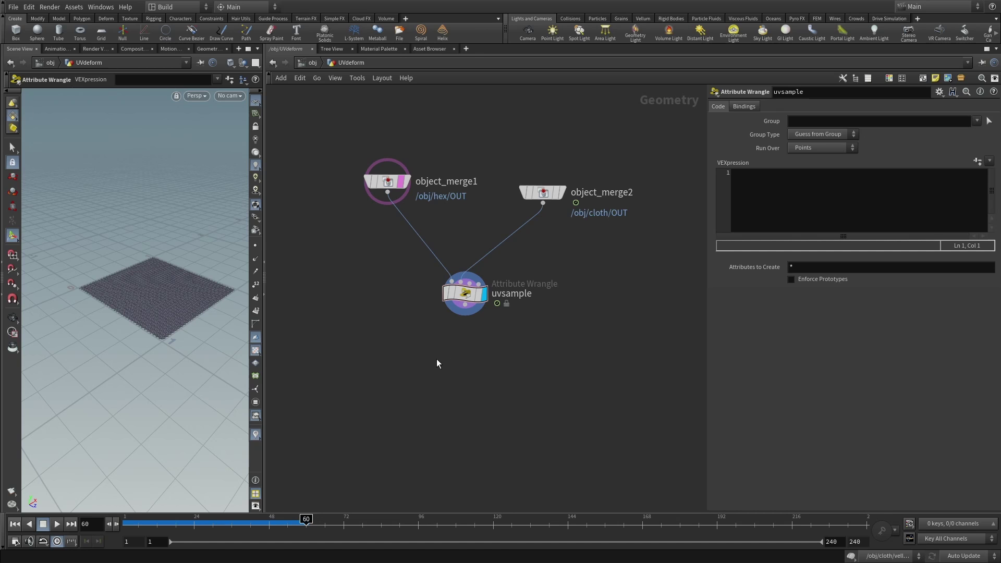
# Add an Ends node fed by the uvsample wrangle and make it the displayed node
pyautogui.press('Tab')
pyautogui.write('ends')
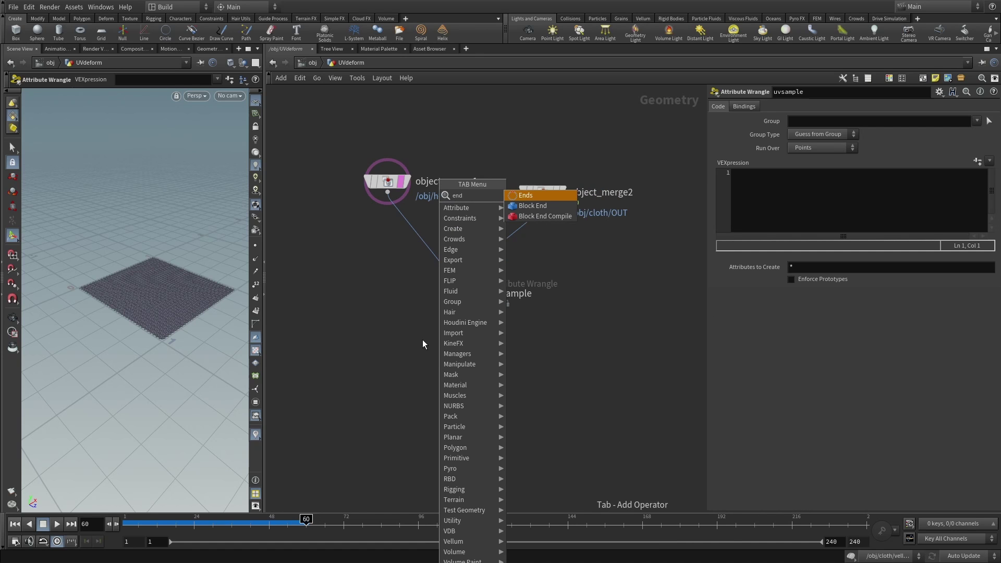
pyautogui.press('Return')
pyautogui.moveTo(464, 305); pyautogui.dragTo(453, 342)
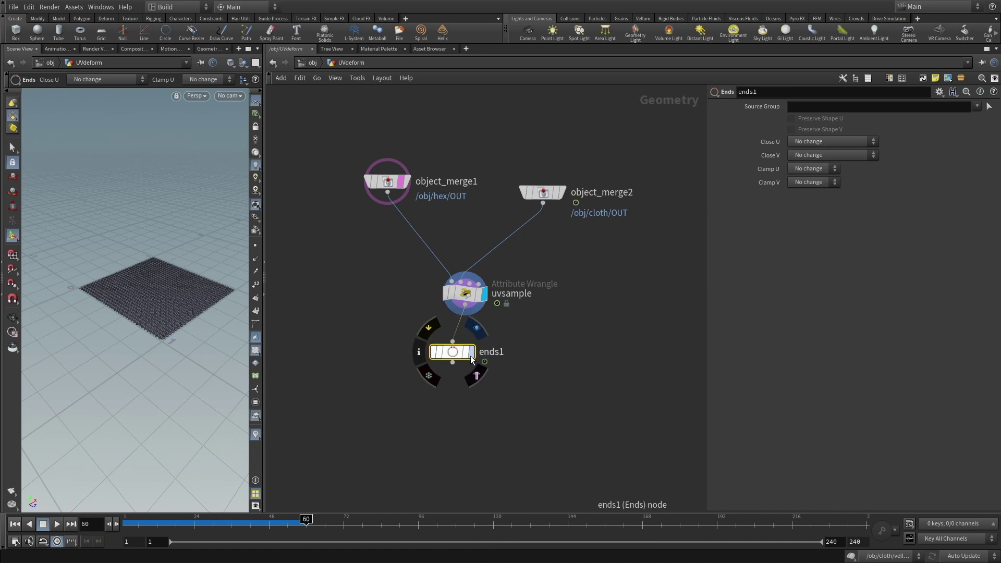
pyautogui.click(472, 352)
# Set the Ends node's Close U to Unroll with New Points so the filled rings turn into open curves
pyautogui.keyDown('alt'); pyautogui.moveTo(144, 273); pyautogui.dragTo(145, 313); pyautogui.keyUp('alt')
pyautogui.keyDown('alt'); pyautogui.moveTo(145, 313); pyautogui.dragTo(246, 204, button='right'); pyautogui.keyUp('alt')
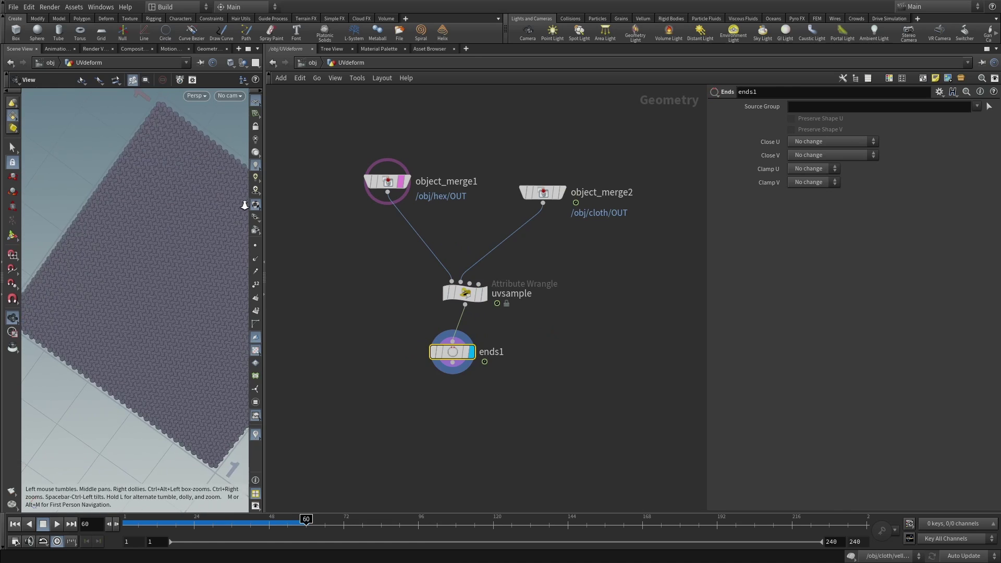
pyautogui.keyDown('alt'); pyautogui.moveTo(143, 334); pyautogui.dragTo(127, 358); pyautogui.keyUp('alt')
pyautogui.keyDown('alt'); pyautogui.moveTo(127, 358); pyautogui.dragTo(170, 258, button='middle'); pyautogui.keyUp('alt')
pyautogui.keyDown('alt'); pyautogui.moveTo(100, 379); pyautogui.dragTo(129, 326, button='right'); pyautogui.keyUp('alt')
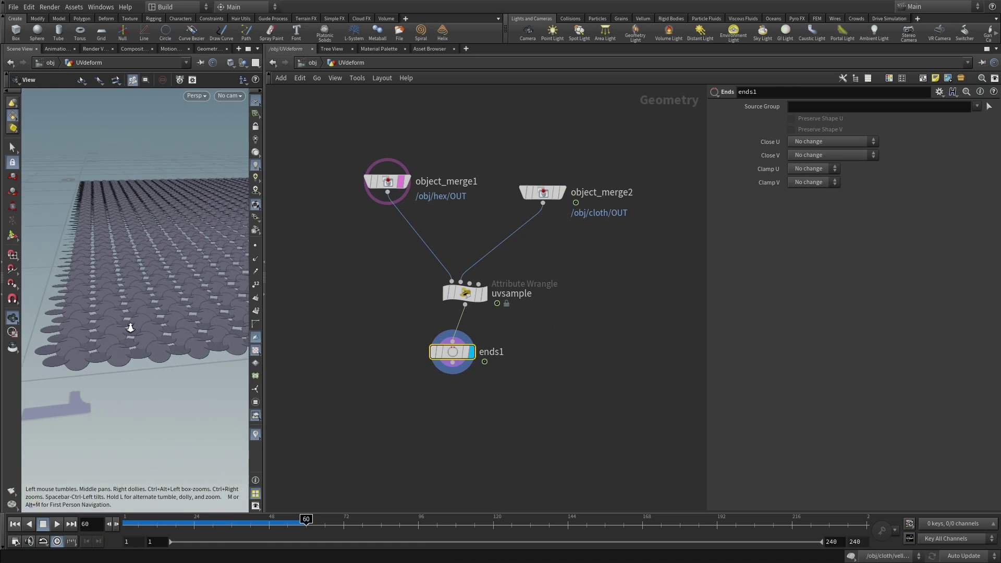
pyautogui.keyDown('alt'); pyautogui.moveTo(129, 326); pyautogui.dragTo(99, 357); pyautogui.keyUp('alt')
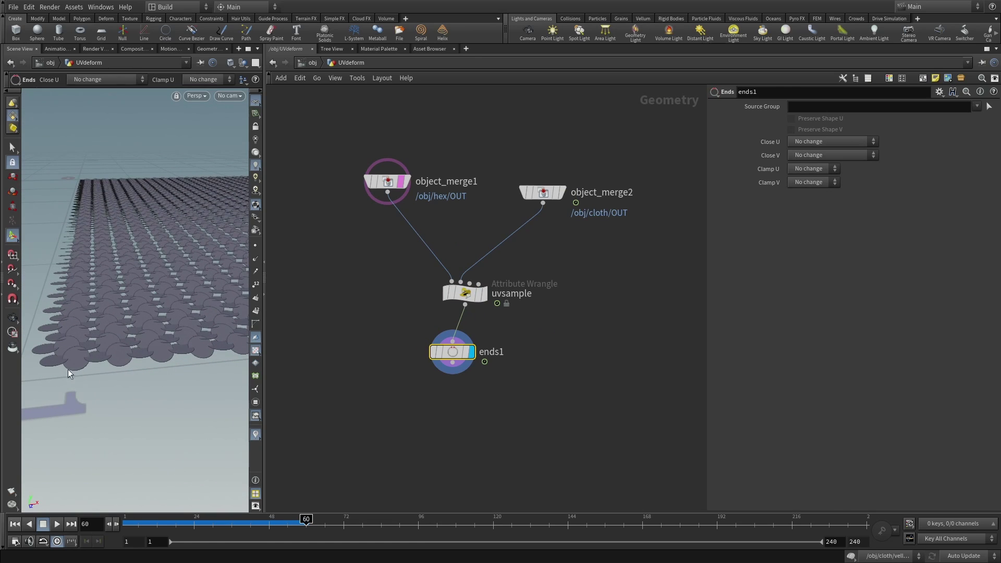
pyautogui.click(810, 142)
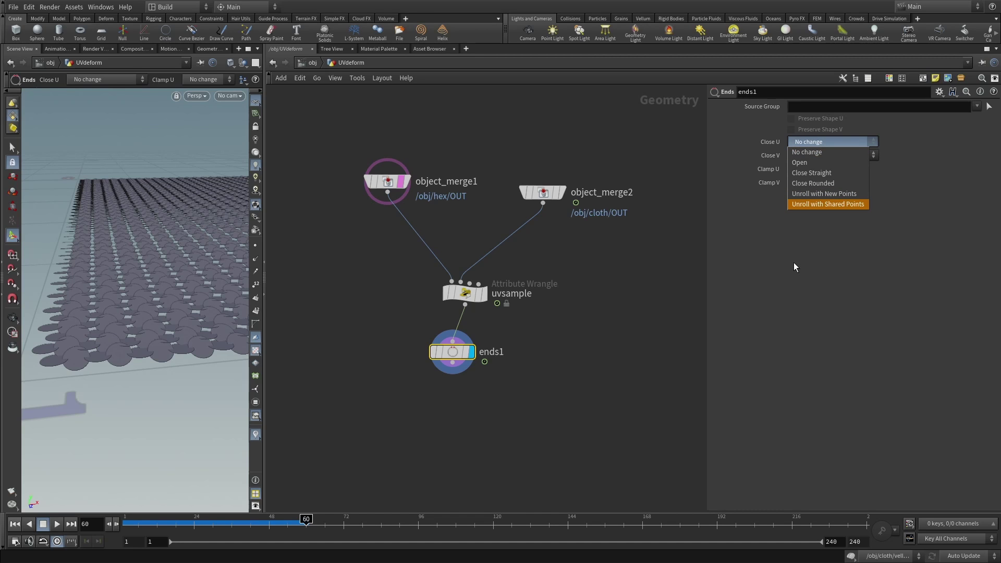
pyautogui.click(834, 194)
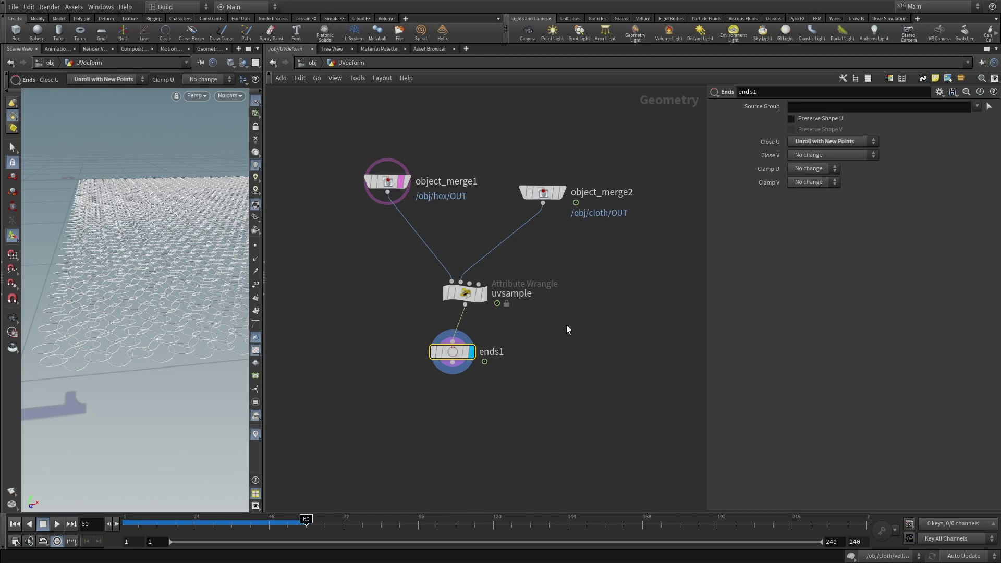
pyautogui.moveTo(462, 356)
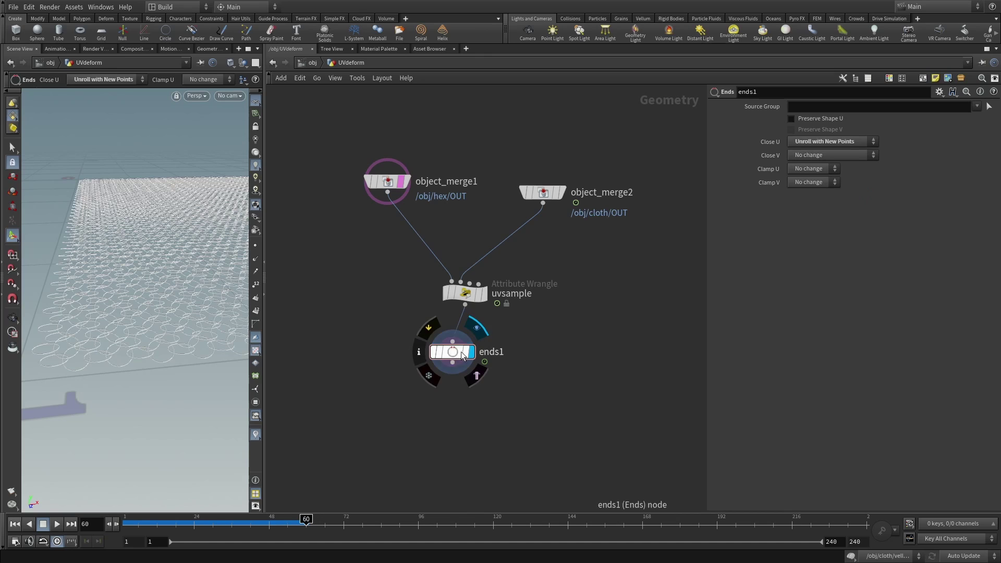
pyautogui.press('Escape')
pyautogui.moveTo(142, 349); pyautogui.dragTo(150, 311)
pyautogui.moveTo(454, 352); pyautogui.dragTo(440, 365)
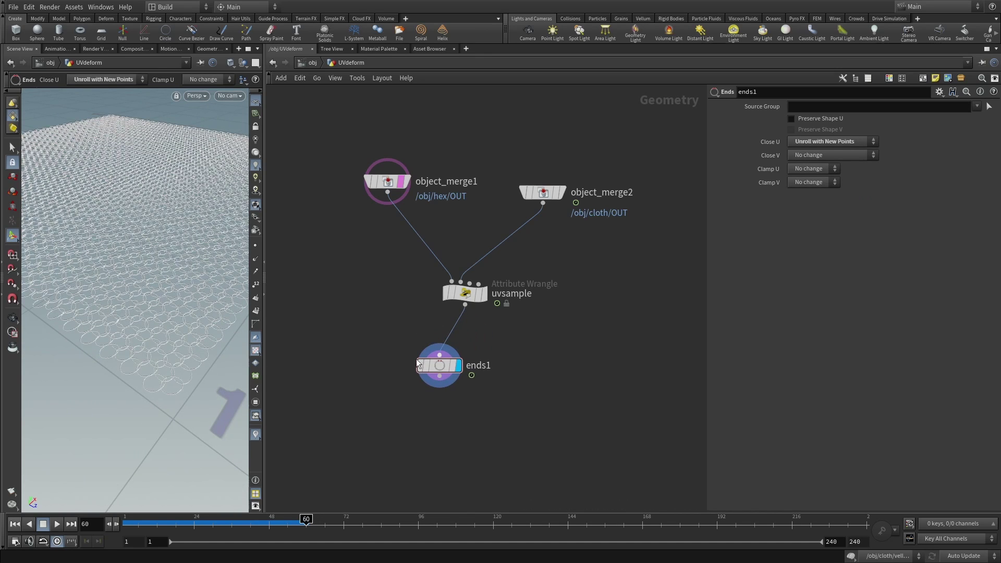
# Open the uvsample wrangle's VEXpression in a separate editor window, enlarged and placed clear of the hex merge node
pyautogui.click(461, 294)
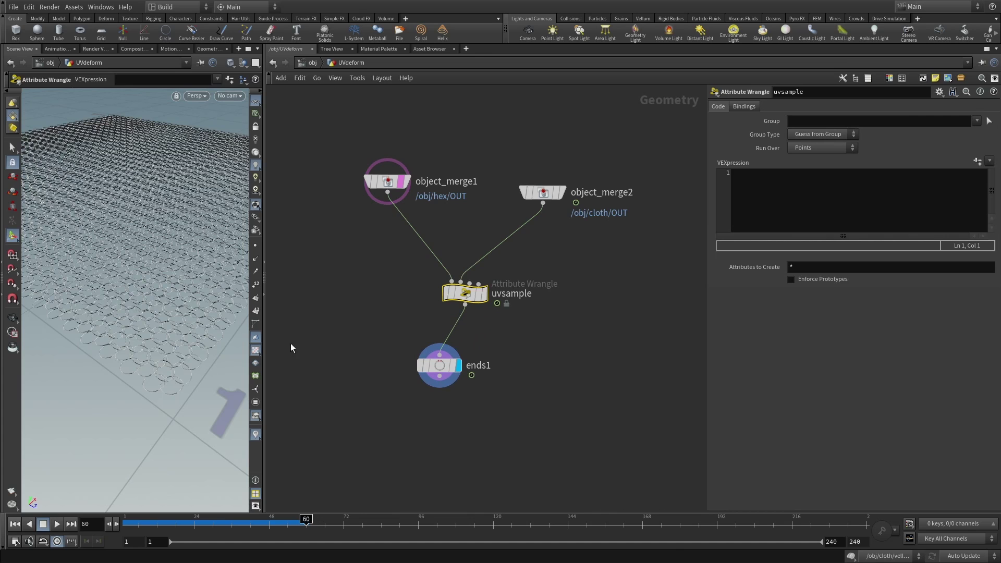
pyautogui.keyDown('alt'); pyautogui.moveTo(166, 250); pyautogui.dragTo(160, 289, button='middle'); pyautogui.keyUp('alt')
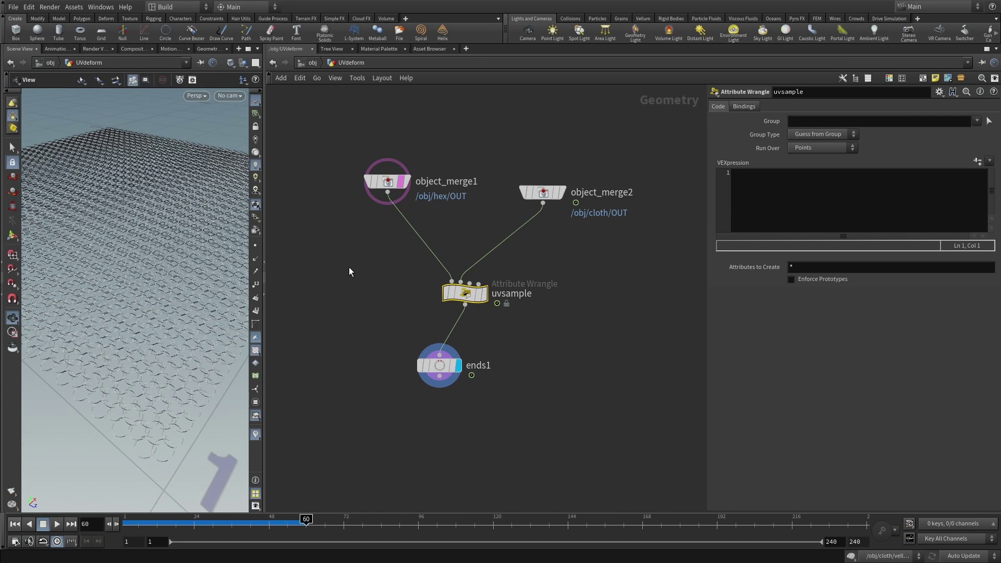
pyautogui.click(775, 190)
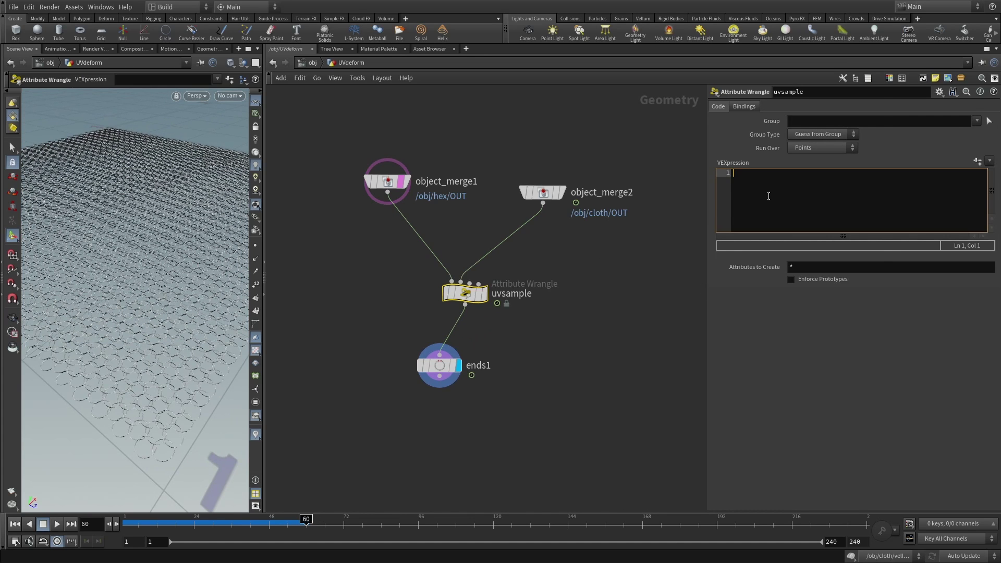
pyautogui.hotkey('alt', 'e')
pyautogui.moveTo(732, 100); pyautogui.dragTo(554, 102)
pyautogui.moveTo(705, 302); pyautogui.dragTo(836, 436)
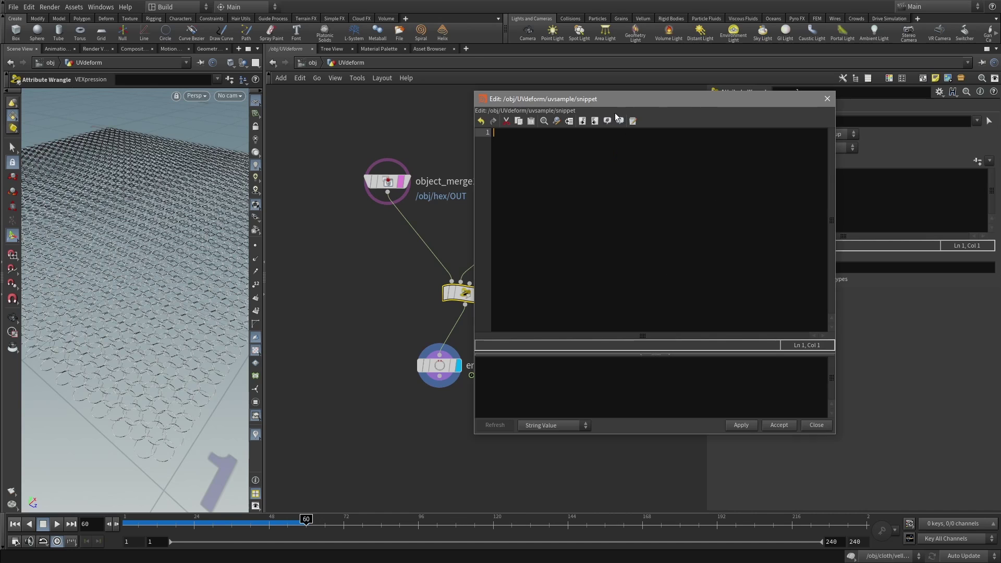
pyautogui.moveTo(614, 100); pyautogui.dragTo(645, 114)
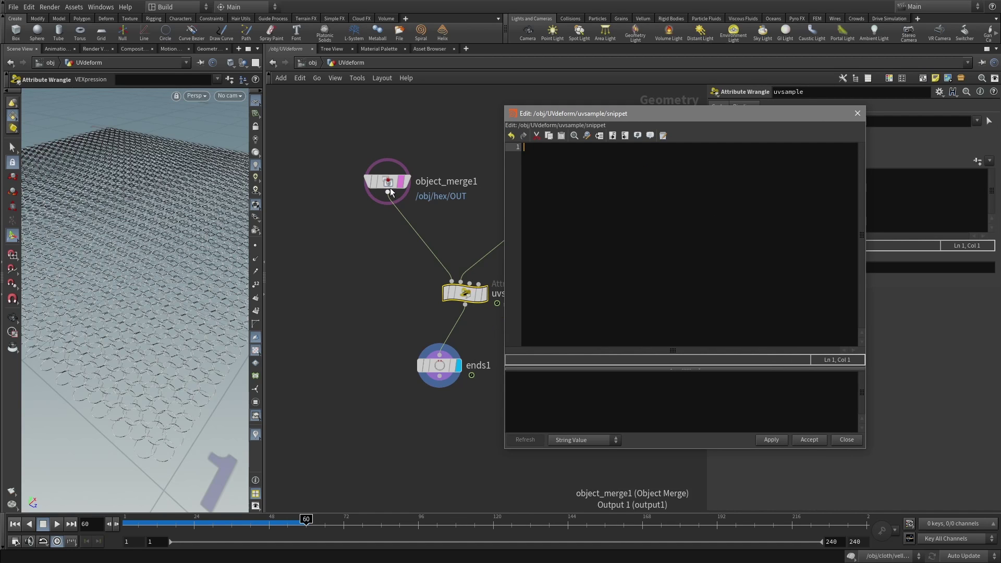
pyautogui.moveTo(454, 292)
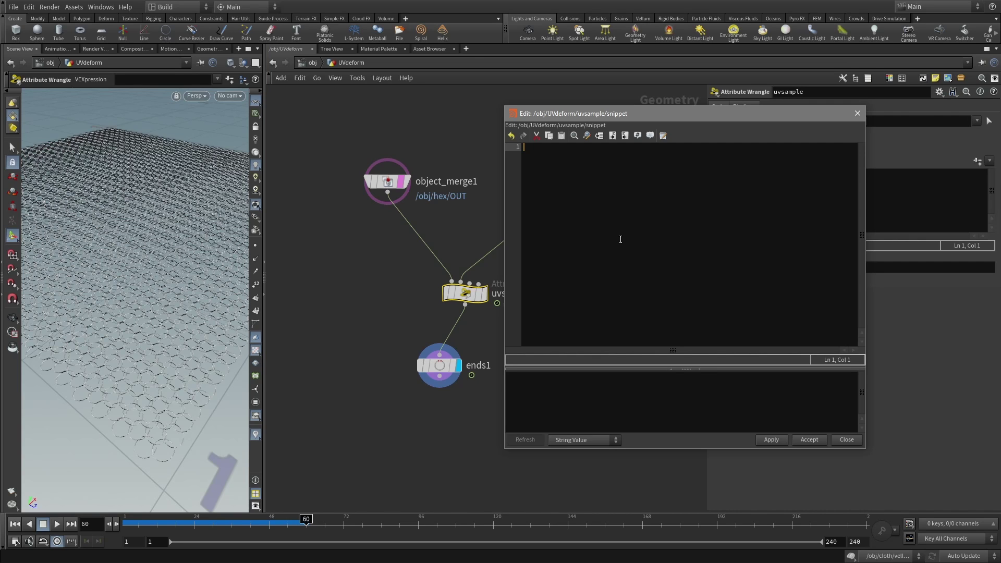
# Write the first code line, vector uvpos = set(@P.x, @P.z, 0);, in the uvsample expression
pyautogui.click(575, 185)
pyautogui.write('vector ')
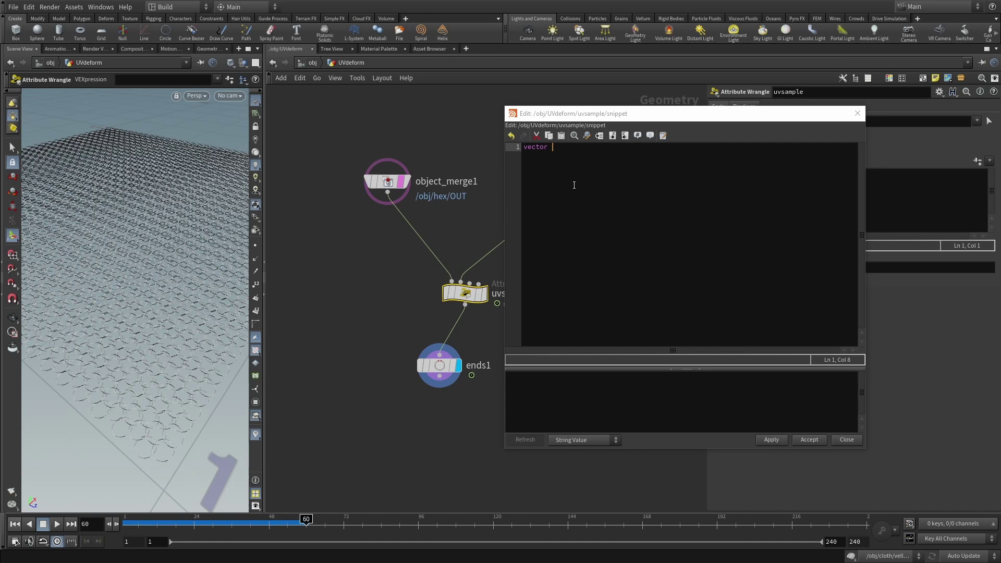
pyautogui.write('uvpos =')
pyautogui.write('set(@P.x, @P.z, 0);')
pyautogui.press('Return')
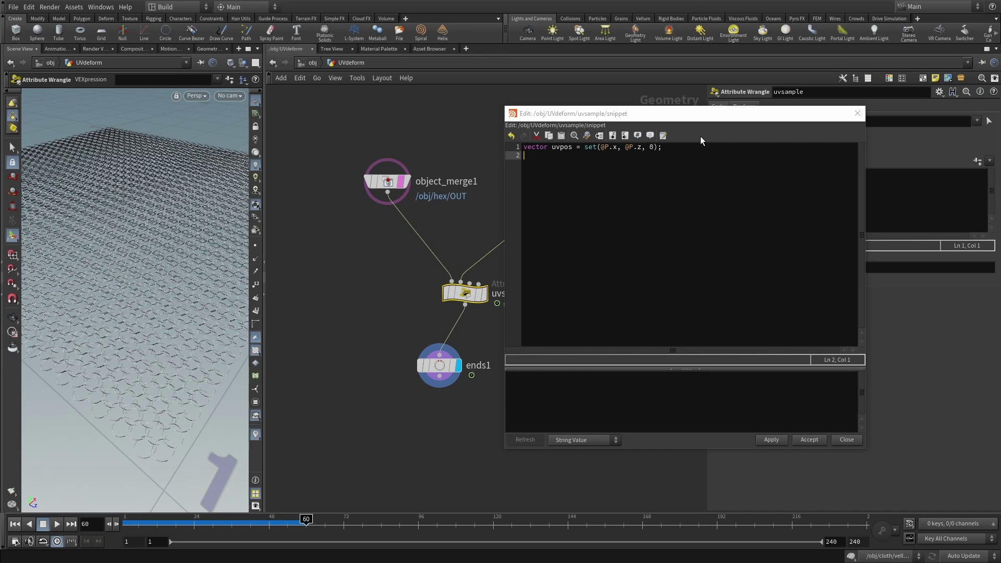
# Add the lines vector pos = uvsample(1, "P", "uv", uvpos); and @P = pos; to the wrangle code and apply it
pyautogui.write('vector pos = uvsample(')
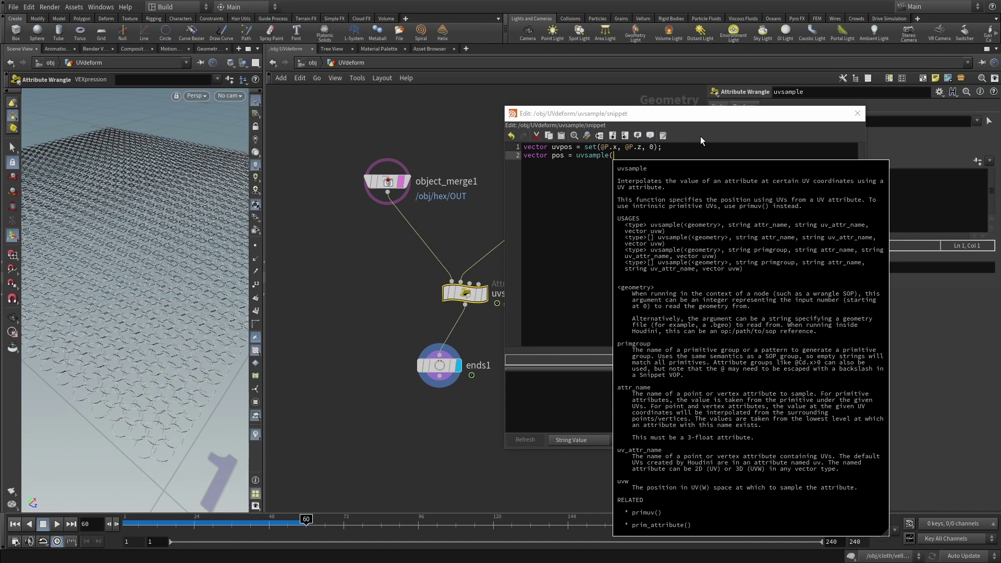
pyautogui.write('1')
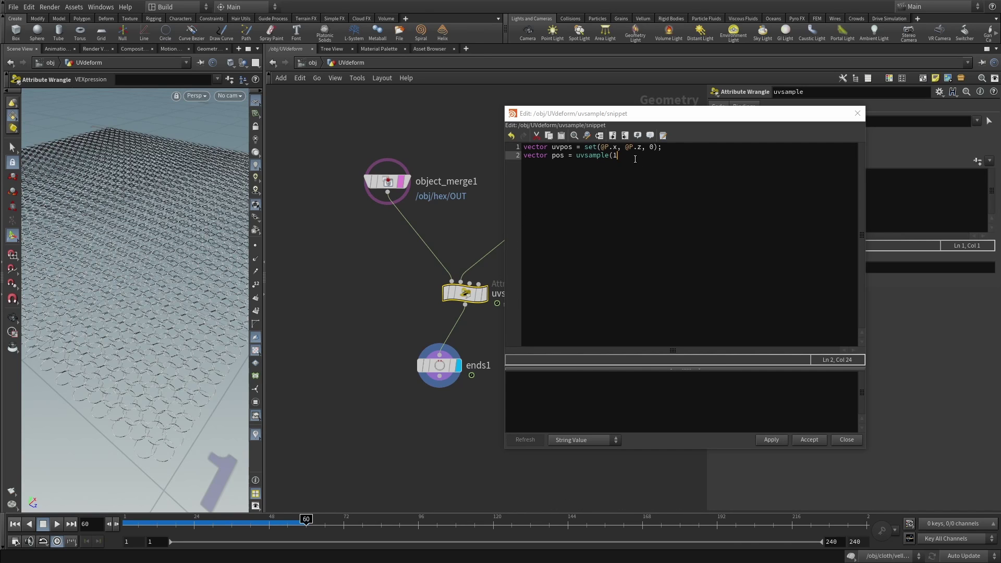
pyautogui.write(',')
pyautogui.write(' ""')
pyautogui.write('P", ')
pyautogui.write('"')
pyautogui.write('uv"')
pyautogui.write(',')
pyautogui.write('uvpos)')
pyautogui.write(';')
pyautogui.press('Return')
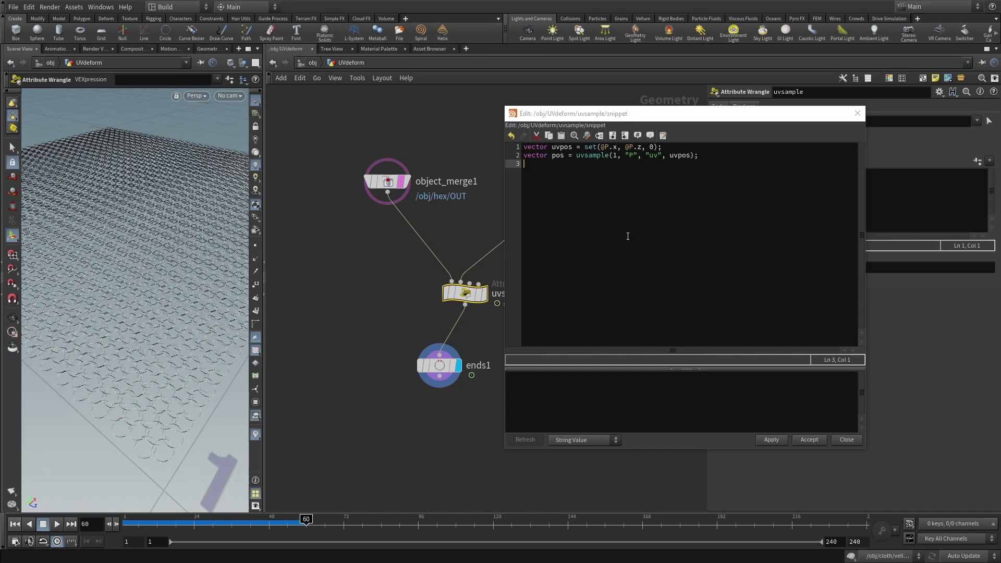
pyautogui.write('@P = pos;')
pyautogui.click(772, 440)
# Examine the deformed chainmail curves from several angles and distances
pyautogui.keyDown('alt'); pyautogui.moveTo(158, 245); pyautogui.dragTo(100, 273, button='right'); pyautogui.keyUp('alt')
pyautogui.keyDown('alt'); pyautogui.moveTo(100, 273); pyautogui.dragTo(213, 266, button='middle'); pyautogui.keyUp('alt')
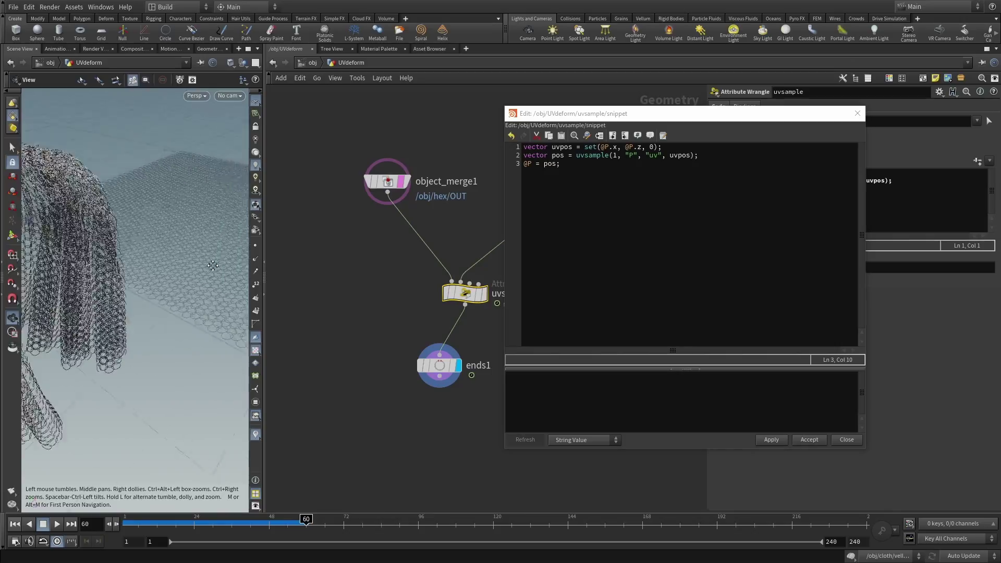
pyautogui.moveTo(213, 266); pyautogui.dragTo(139, 261)
pyautogui.press('Return')
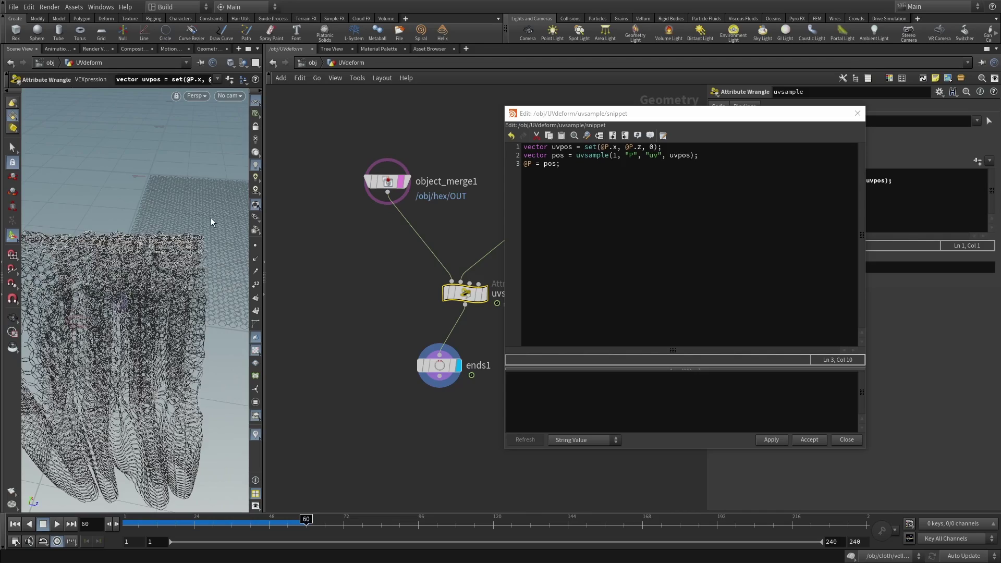
pyautogui.keyDown('alt'); pyautogui.moveTo(213, 223); pyautogui.dragTo(140, 312); pyautogui.keyUp('alt')
pyautogui.keyDown('alt'); pyautogui.moveTo(140, 311); pyautogui.dragTo(143, 166, button='middle'); pyautogui.keyUp('alt')
pyautogui.keyDown('alt'); pyautogui.moveTo(159, 376); pyautogui.dragTo(149, 320, button='right'); pyautogui.keyUp('alt')
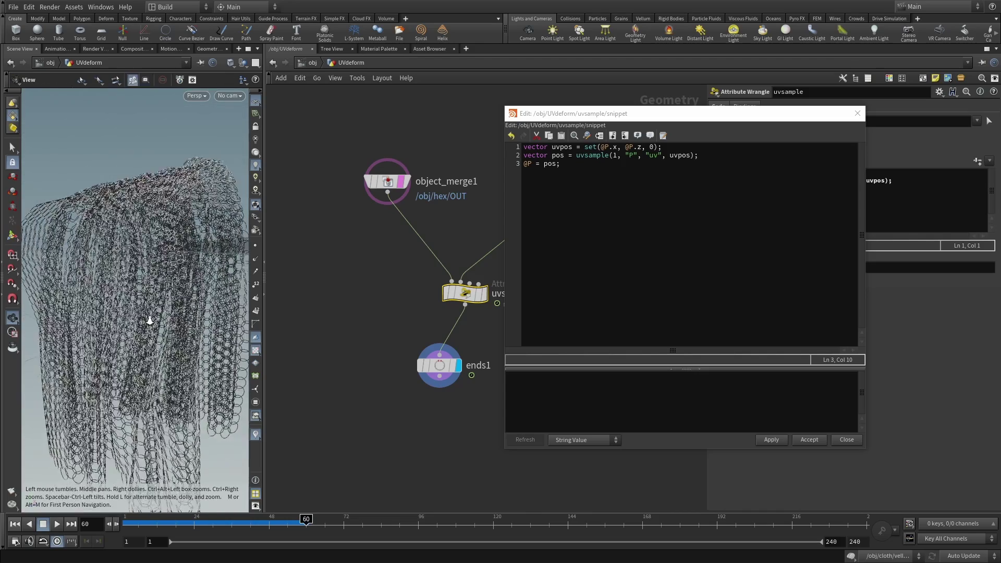
pyautogui.moveTo(149, 320); pyautogui.dragTo(131, 360)
pyautogui.press('Return')
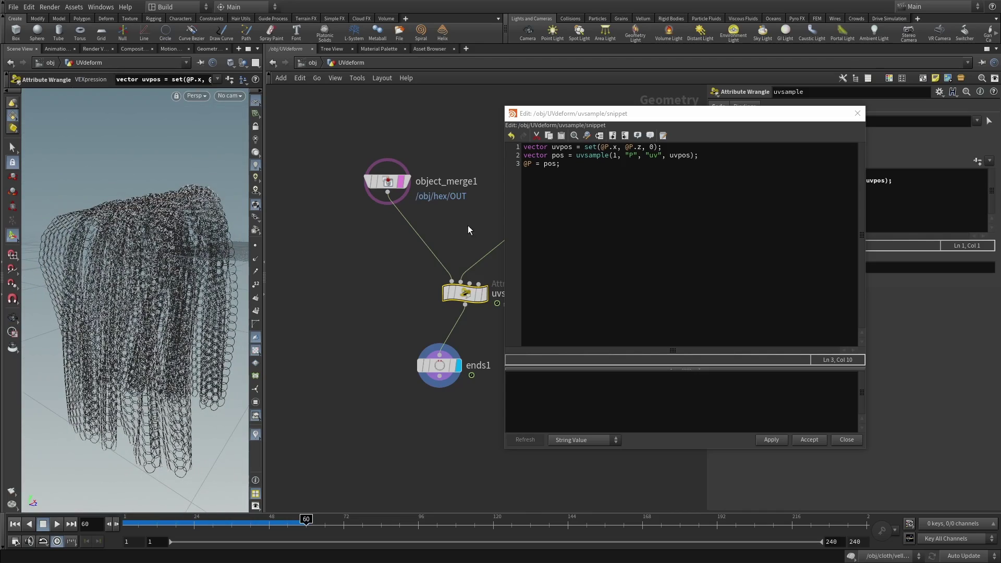
# Show the cloth Object Merge as a template instead of the hex pattern and compare the chainmail with it
pyautogui.moveTo(468, 225); pyautogui.dragTo(349, 264, button='middle')
pyautogui.click(437, 230)
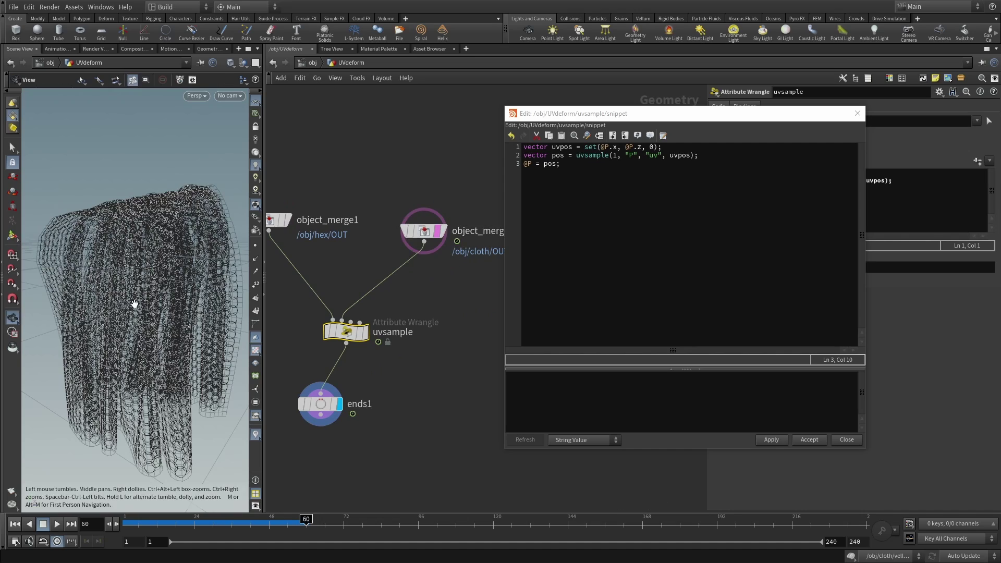
pyautogui.moveTo(135, 304); pyautogui.dragTo(171, 384)
pyautogui.press('Return')
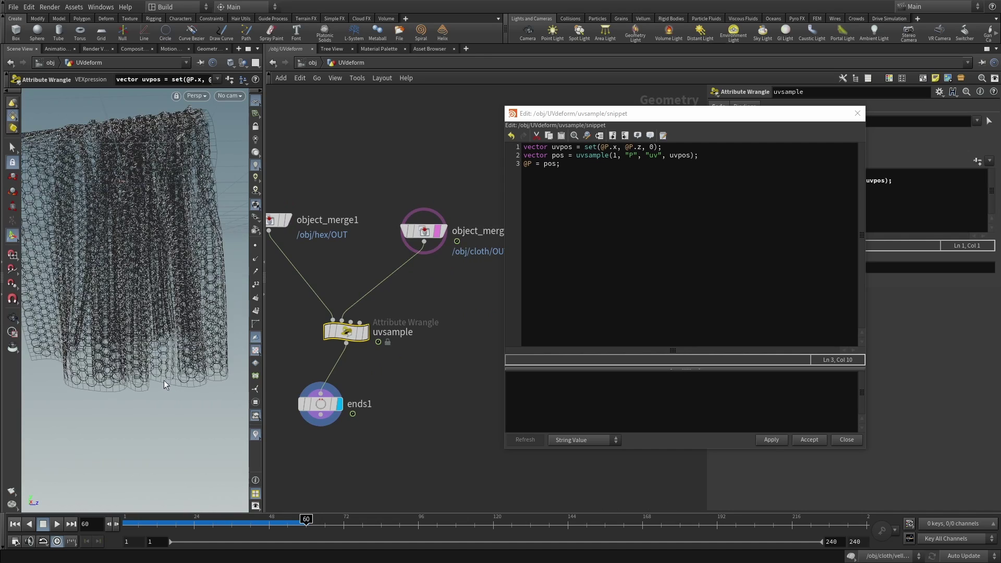
# Display the uvsample wrangle's output as shaded geometry and inspect the deformed surface up close
pyautogui.press('Escape')
pyautogui.press('Return')
pyautogui.keyDown('alt'); pyautogui.moveTo(174, 299); pyautogui.dragTo(149, 296); pyautogui.keyUp('alt')
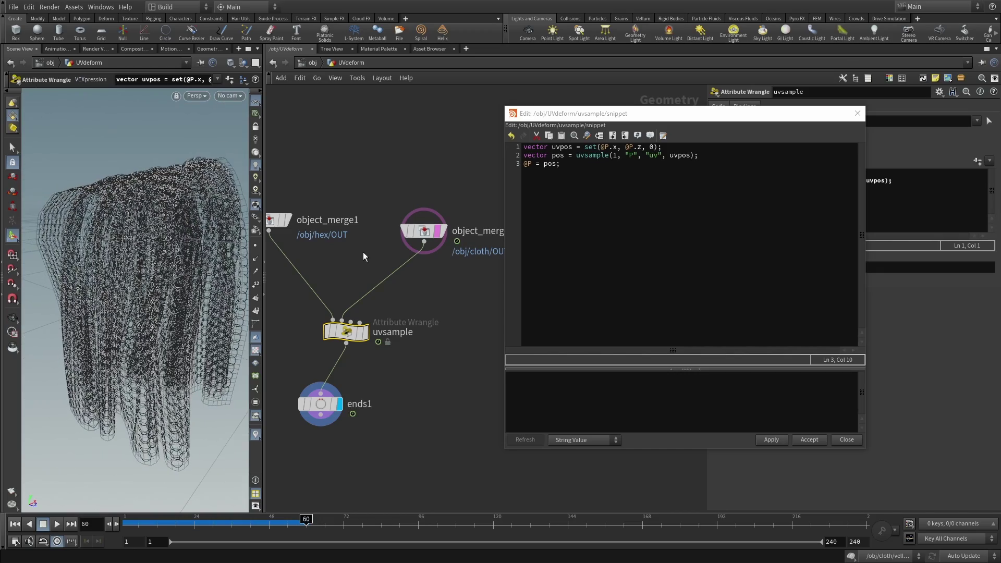
pyautogui.click(365, 332)
pyautogui.scroll(10, 165, 285)
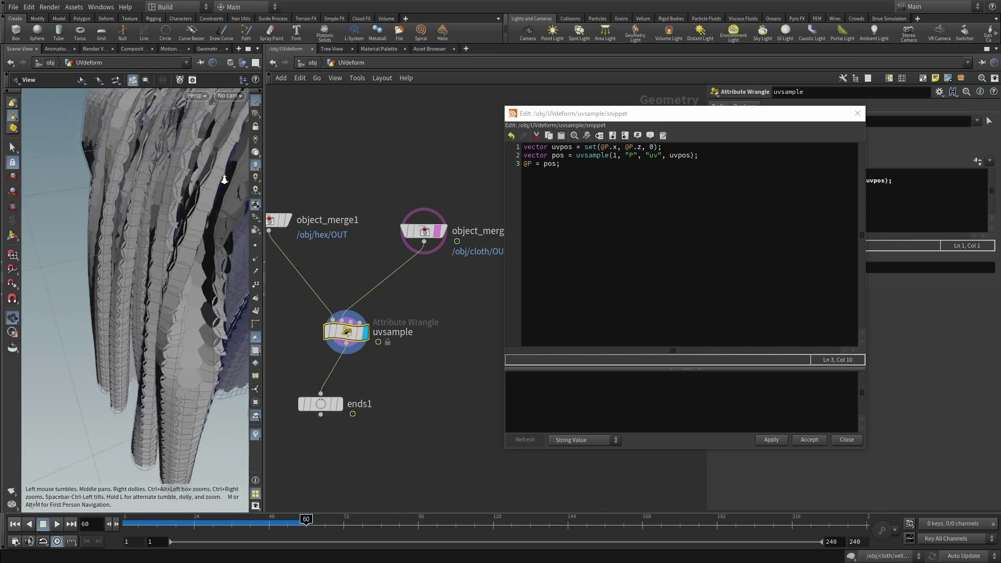
pyautogui.moveTo(196, 222); pyautogui.dragTo(124, 262)
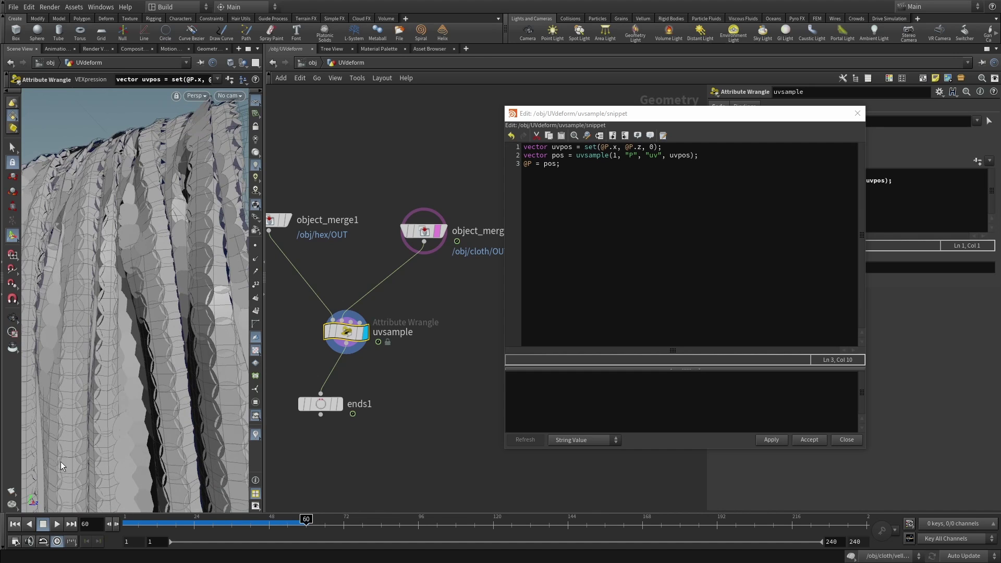
# Display the hex Object Merge and compare the thickness of the flat ring pattern with the templated cloth
pyautogui.click(286, 222)
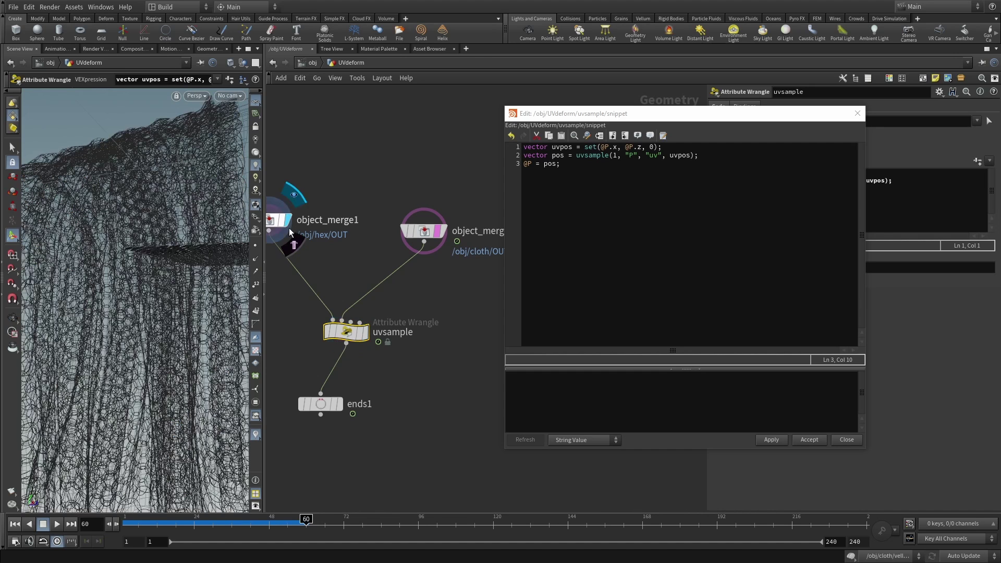
pyautogui.click(314, 260)
pyautogui.keyDown('alt'); pyautogui.moveTo(139, 291); pyautogui.dragTo(172, 315); pyautogui.keyUp('alt')
pyautogui.press('Return')
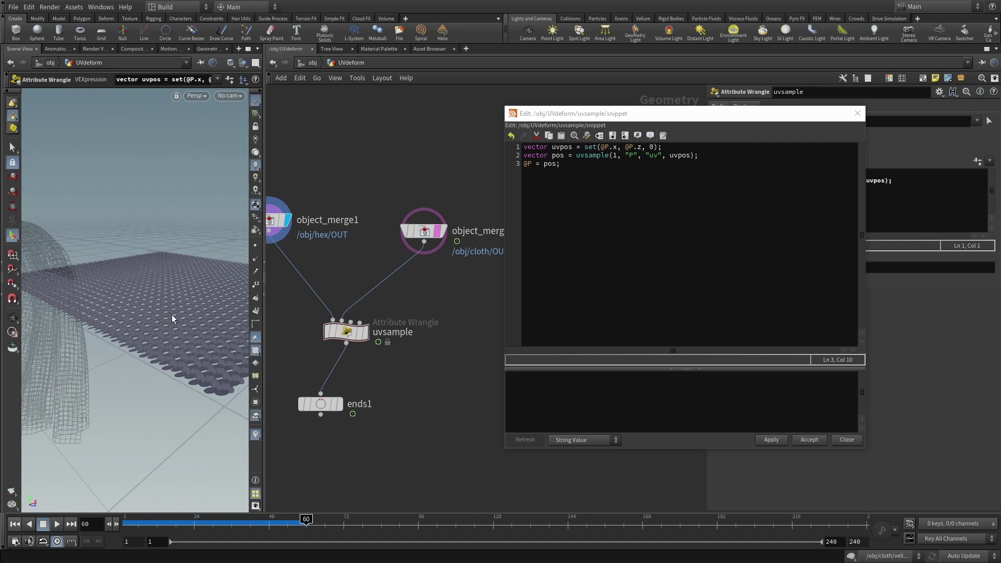
pyautogui.moveTo(175, 246); pyautogui.dragTo(161, 329)
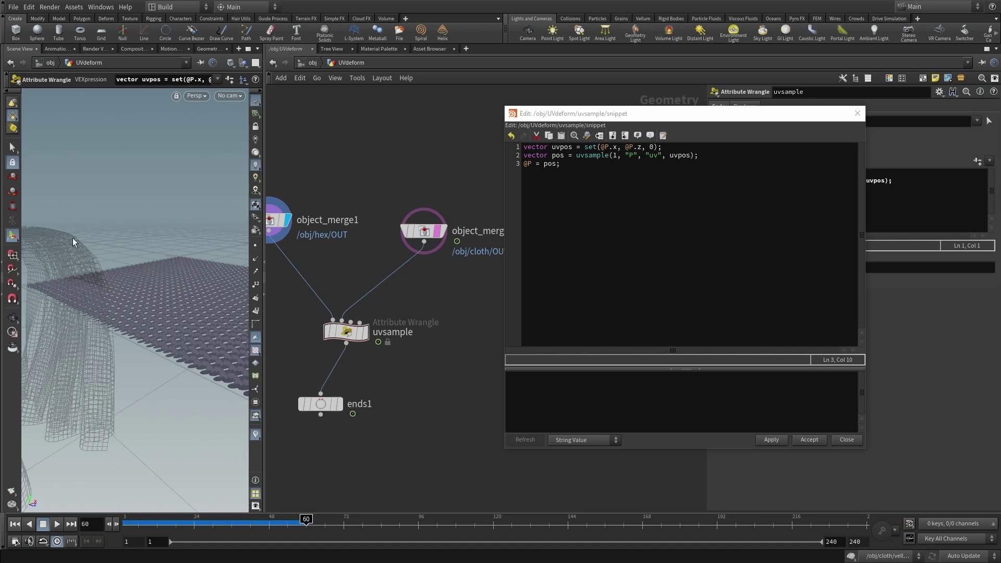
# Insert the line vector normal = uvsample(1, "N", "uv", uvpos); above the @P assignment in the wrangle code
pyautogui.click(702, 203)
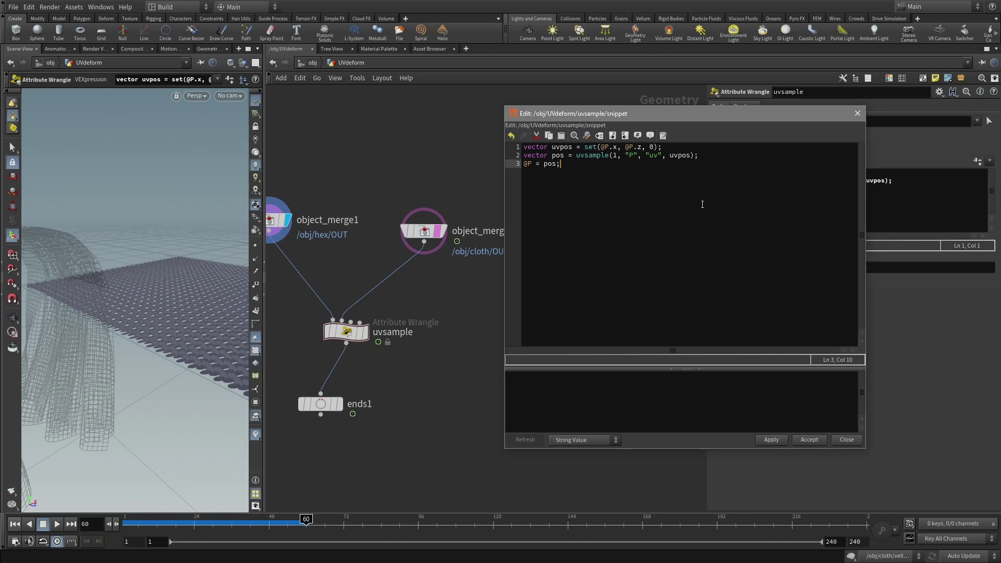
pyautogui.click(709, 157)
pyautogui.press('Return')
pyautogui.write('ve')
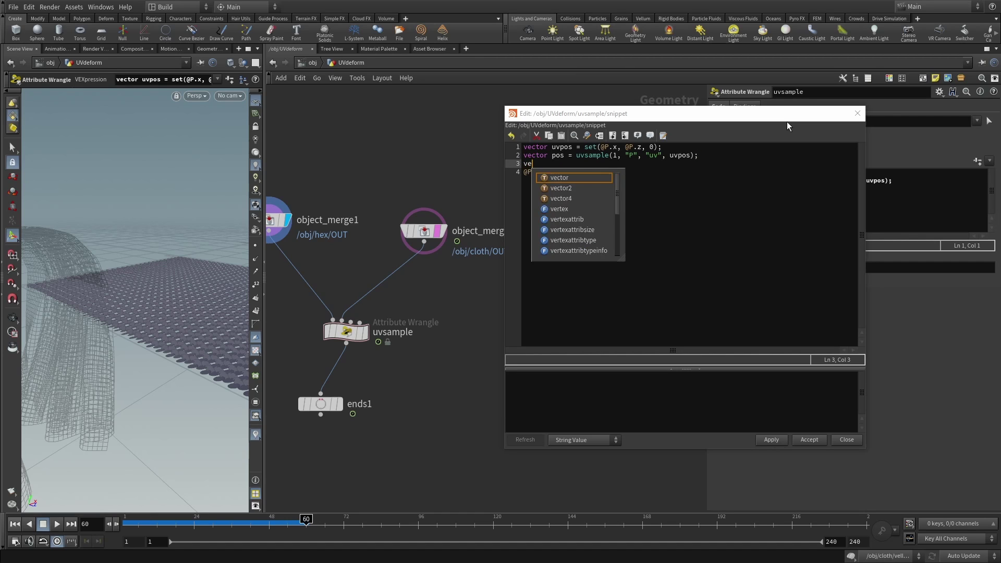
pyautogui.write('ctor normal = ')
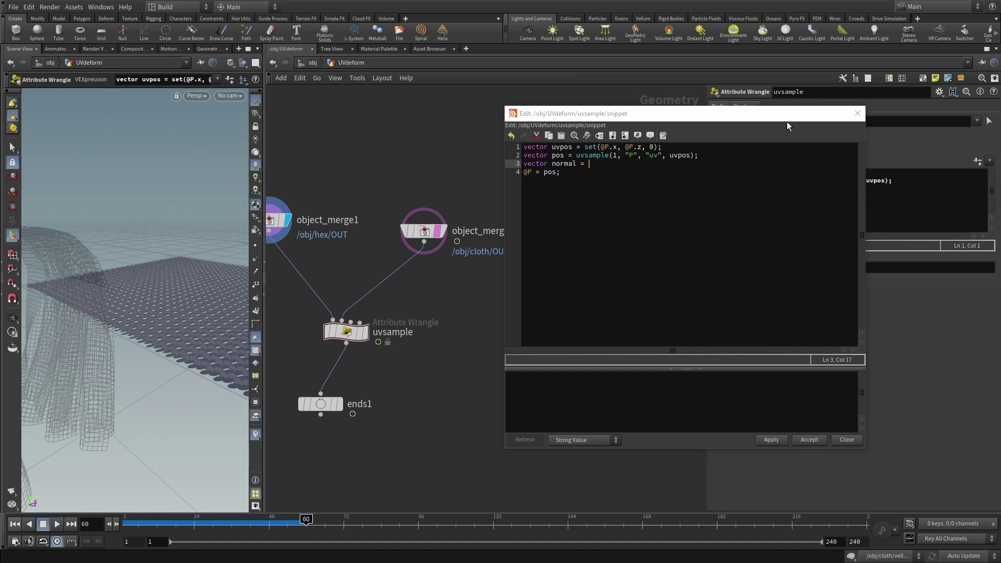
pyautogui.write('uvs')
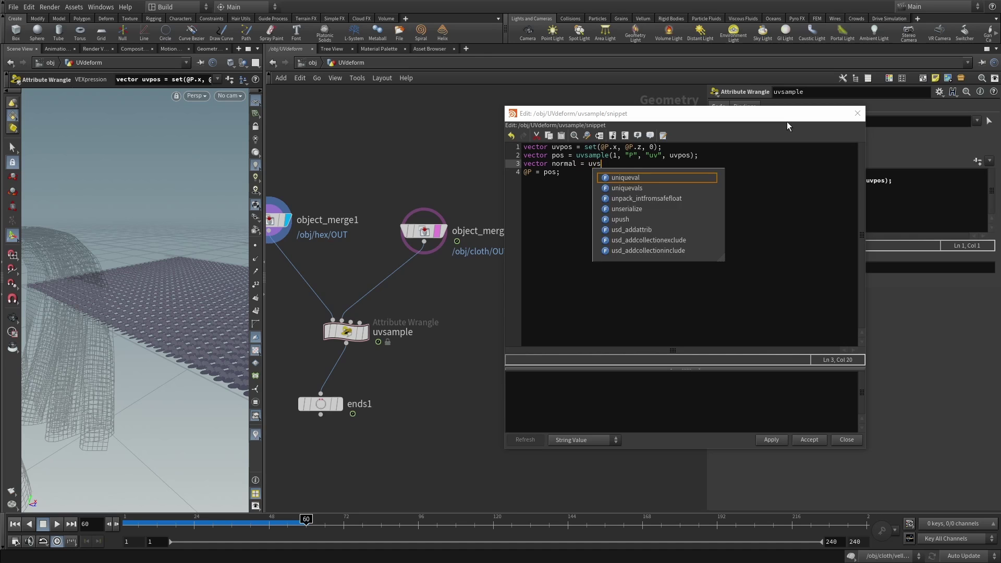
pyautogui.write('ample();')
pyautogui.press('Left')
pyautogui.press('Left')
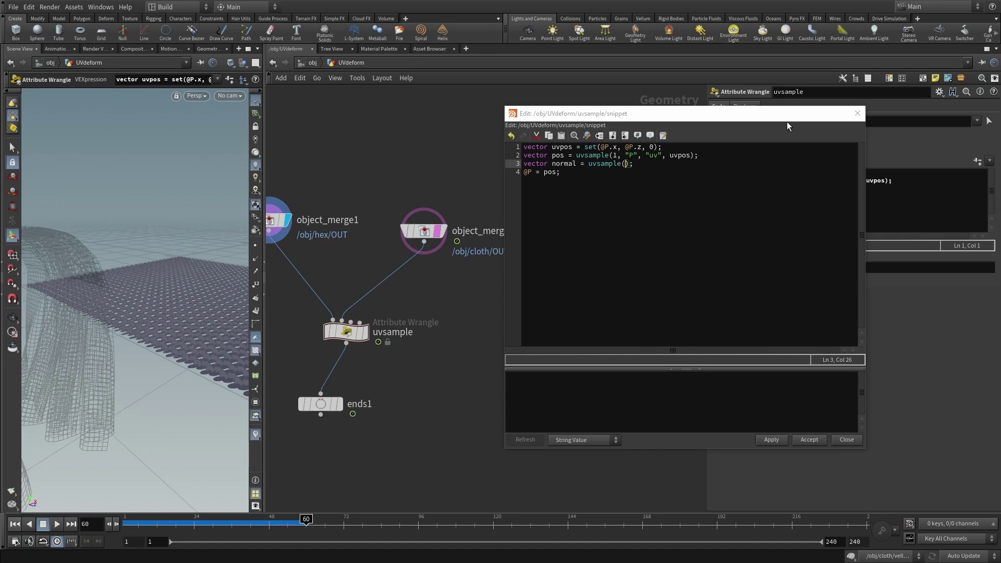
pyautogui.write('1, "N", "uv", uvpos')
pyautogui.click(694, 170)
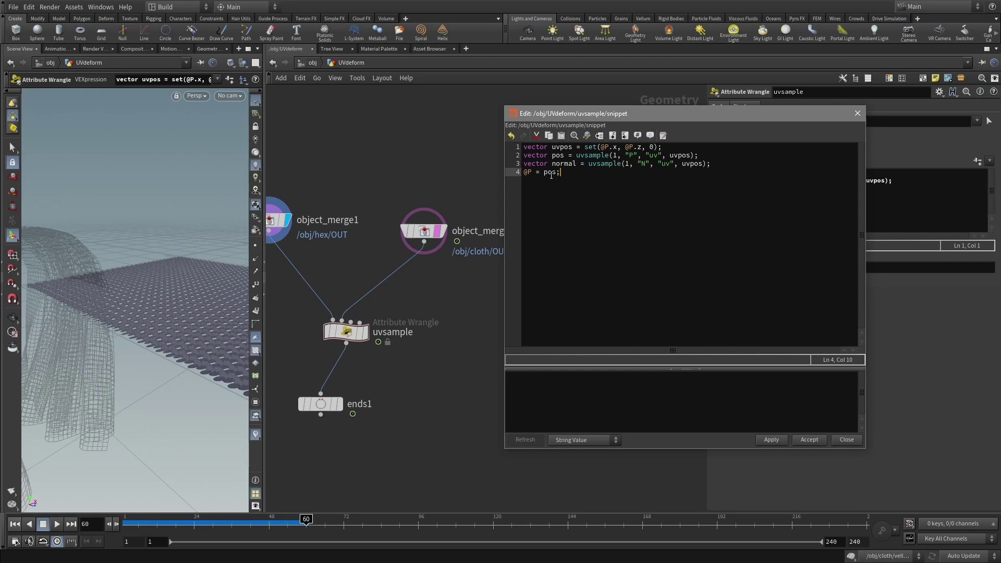
# Change the last code line to @P = pos+(normal*@P.y); and apply the wrangle code
pyautogui.press('Left')
pyautogui.write('+()')
pyautogui.press('Left')
pyautogui.write('normal*')
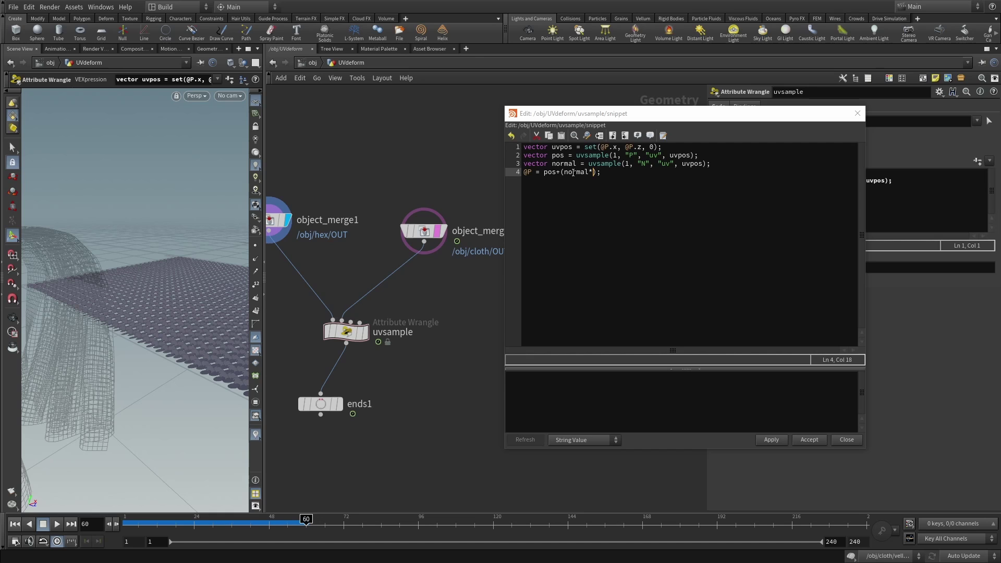
pyautogui.write('@P.y')
pyautogui.press('End')
pyautogui.click(771, 440)
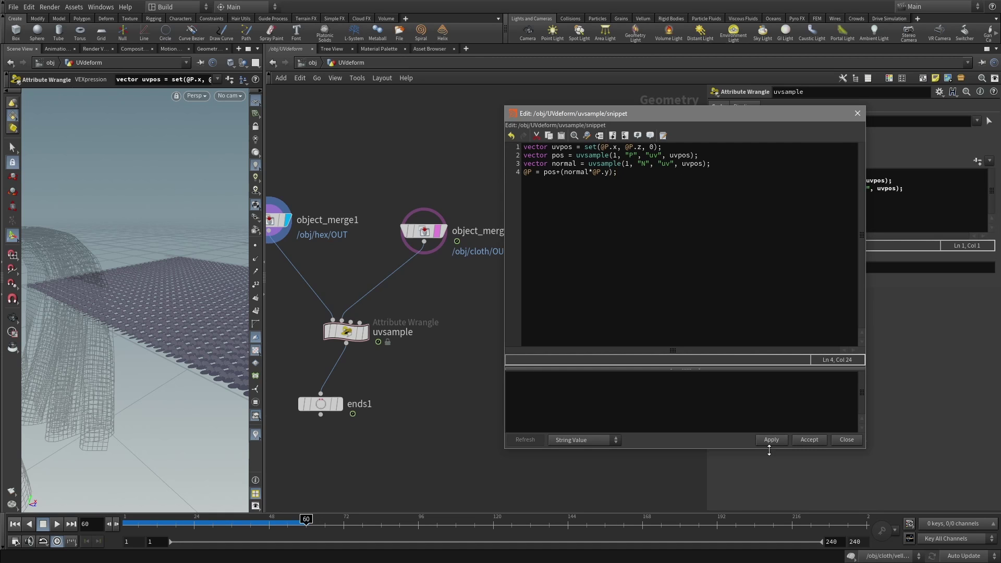
# Display the uvsample output, inspect the normal-offset rings on the drape from several angles, and close the code editor
pyautogui.click(365, 332)
pyautogui.keyDown('alt'); pyautogui.moveTo(85, 282); pyautogui.dragTo(133, 256); pyautogui.keyUp('alt')
pyautogui.keyDown('alt'); pyautogui.moveTo(189, 228); pyautogui.dragTo(89, 317, button='right'); pyautogui.keyUp('alt')
pyautogui.scroll(-6, 89, 317)
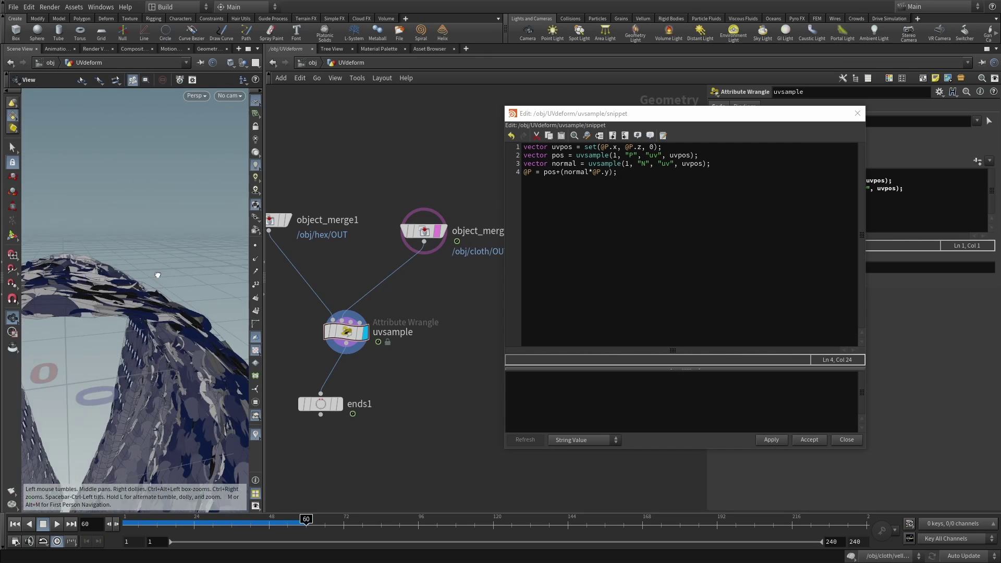
pyautogui.press('Return')
pyautogui.press('Escape')
pyautogui.moveTo(86, 306); pyautogui.dragTo(116, 285)
pyautogui.hotkey('space', 'h')
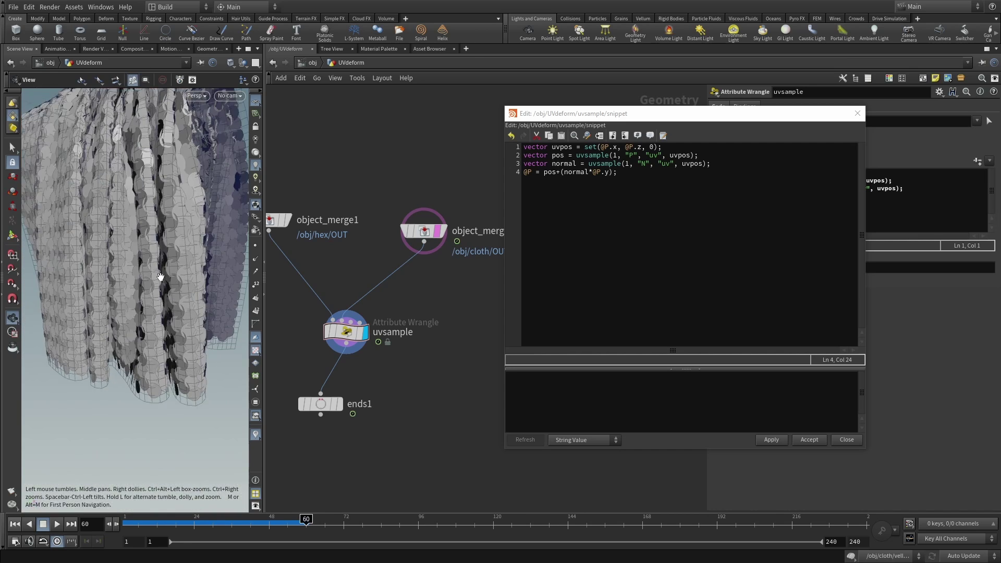
pyautogui.click(846, 441)
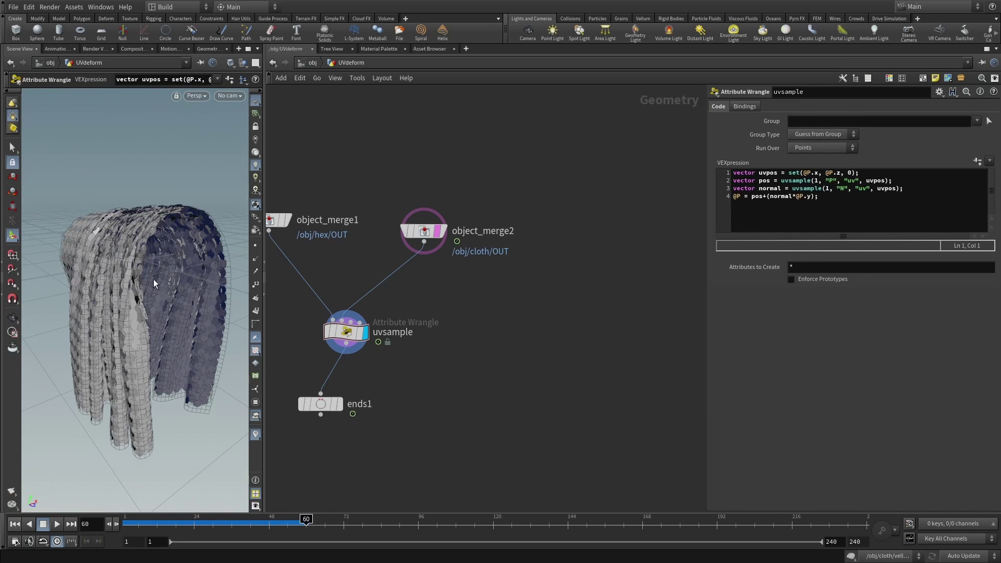
# Display the ends1 curves at frame 25 and align the ends1 node beneath uvsample
pyautogui.click(339, 405)
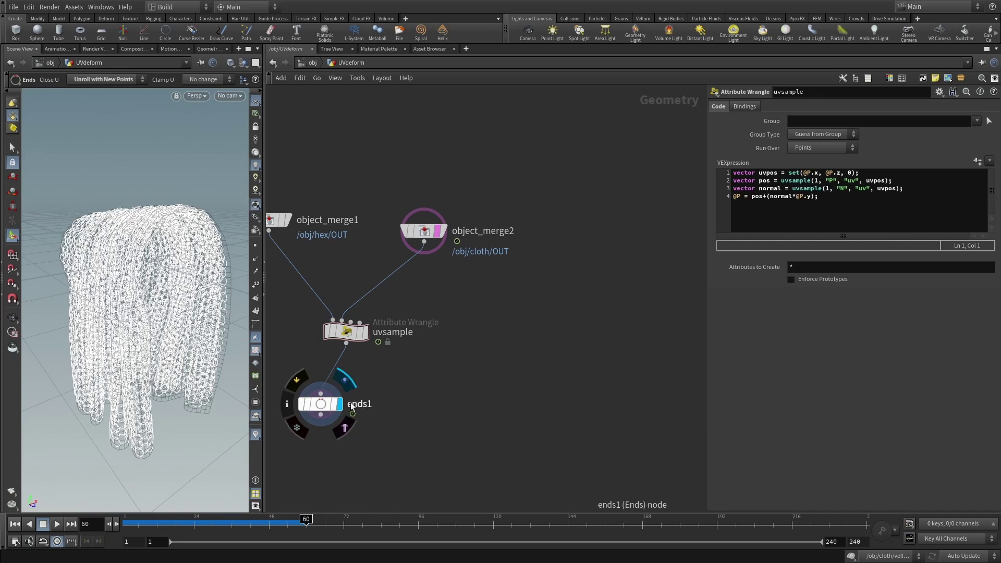
pyautogui.moveTo(171, 521)
pyautogui.mouseDown()
pyautogui.moveTo(145, 519)
pyautogui.moveTo(187, 520)
pyautogui.mouseUp()
pyautogui.moveTo(194, 520); pyautogui.dragTo(197, 520)
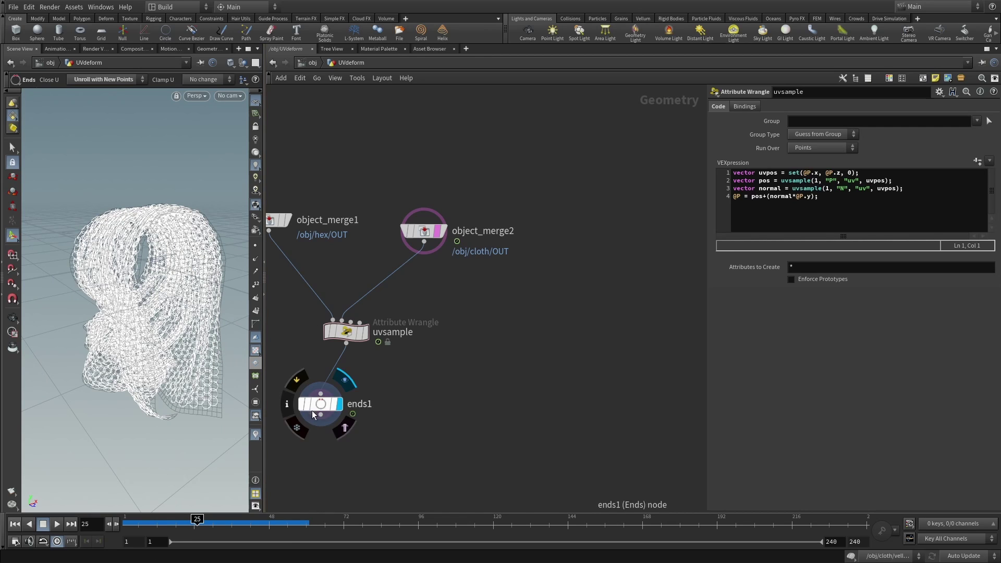
pyautogui.moveTo(312, 411); pyautogui.dragTo(344, 387)
# Copy the circle, sweep and reverse nodes from the hex network into the UVdeform network
pyautogui.press('u')
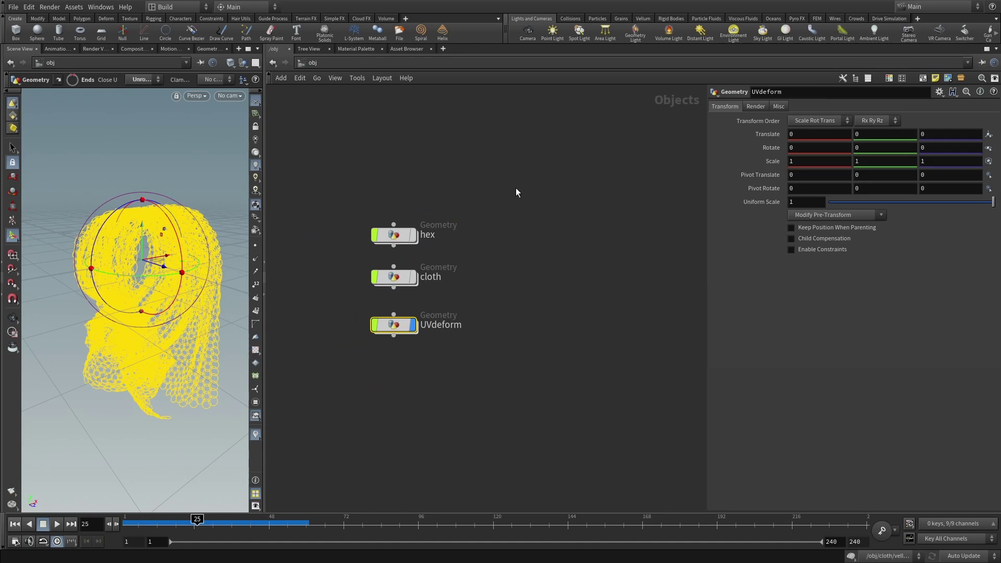
pyautogui.doubleClick(395, 238)
pyautogui.moveTo(424, 270); pyautogui.dragTo(446, 51, button='middle')
pyautogui.moveTo(421, 333); pyautogui.dragTo(424, 398)
pyautogui.moveTo(421, 289); pyautogui.dragTo(422, 352)
pyautogui.moveTo(503, 233); pyautogui.dragTo(491, 321)
pyautogui.moveTo(396, 409); pyautogui.dragTo(541, 306)
pyautogui.hotkey('ctrl', 'c')
pyautogui.press('u')
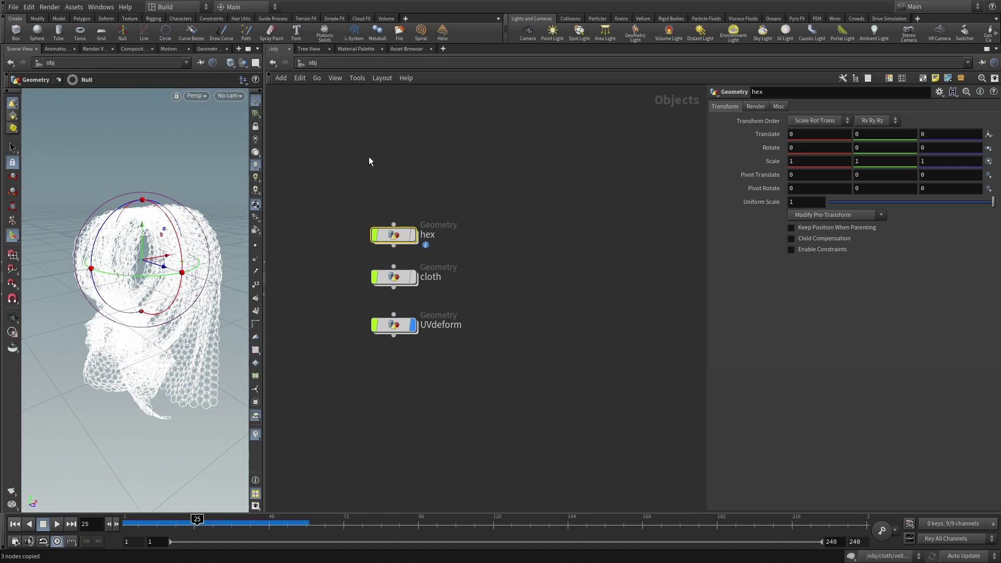
pyautogui.doubleClick(401, 320)
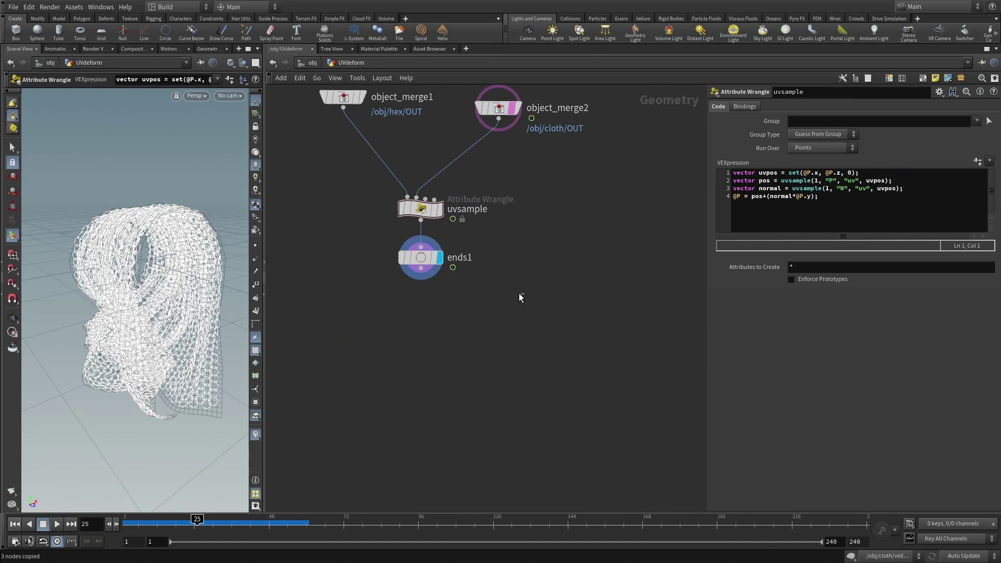
pyautogui.hotkey('ctrl', 'v')
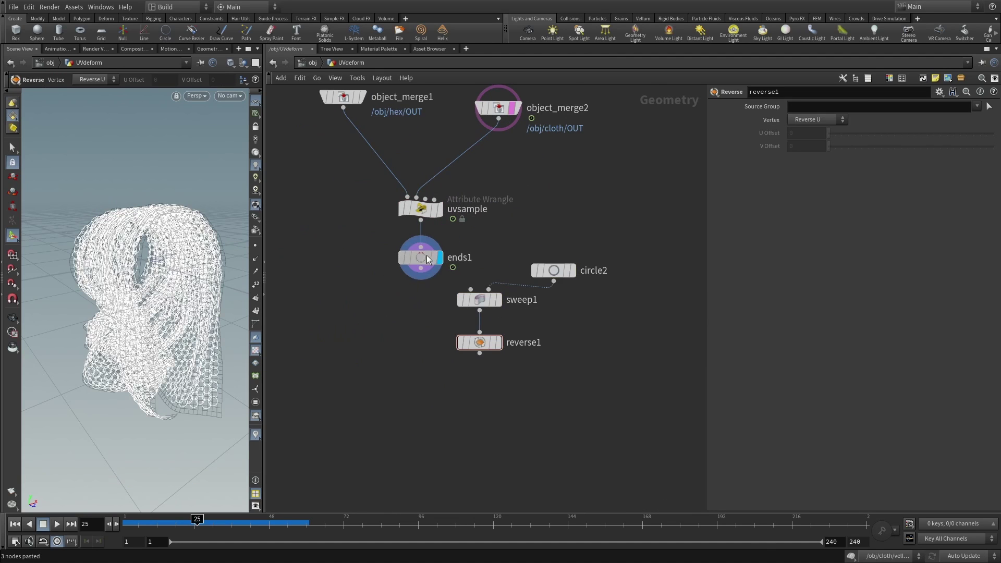
# Move ends1 aside, connect uvsample to the first input of sweep1, and display reverse1
pyautogui.moveTo(426, 255); pyautogui.dragTo(318, 275)
pyautogui.moveTo(555, 275); pyautogui.dragTo(509, 282)
pyautogui.click(409, 231)
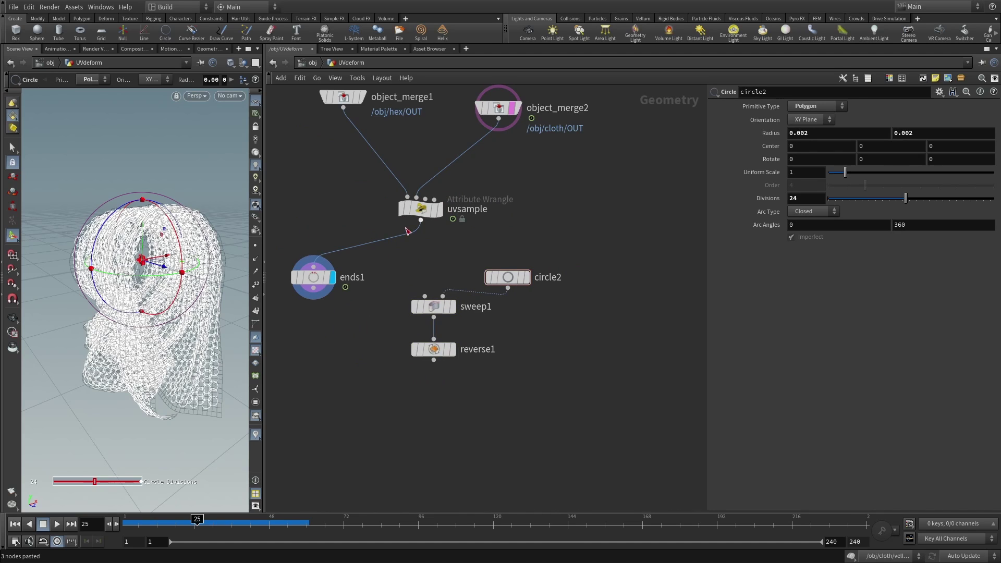
pyautogui.moveTo(421, 221); pyautogui.dragTo(425, 296)
pyautogui.click(454, 350)
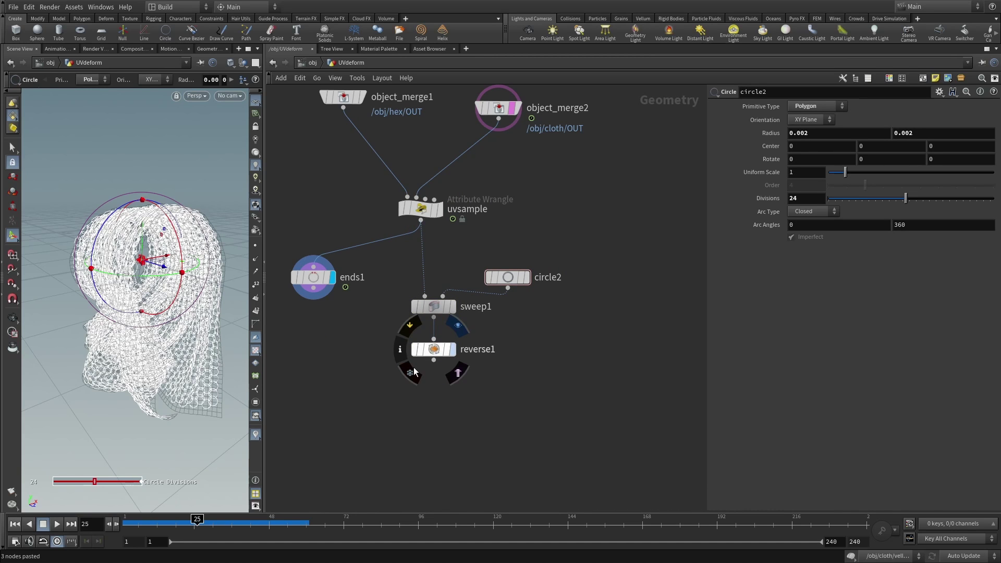
# Turn off the cloth Object Merge's template display and inspect the swept chainmail rings
pyautogui.moveTo(138, 277); pyautogui.dragTo(206, 111, button='right')
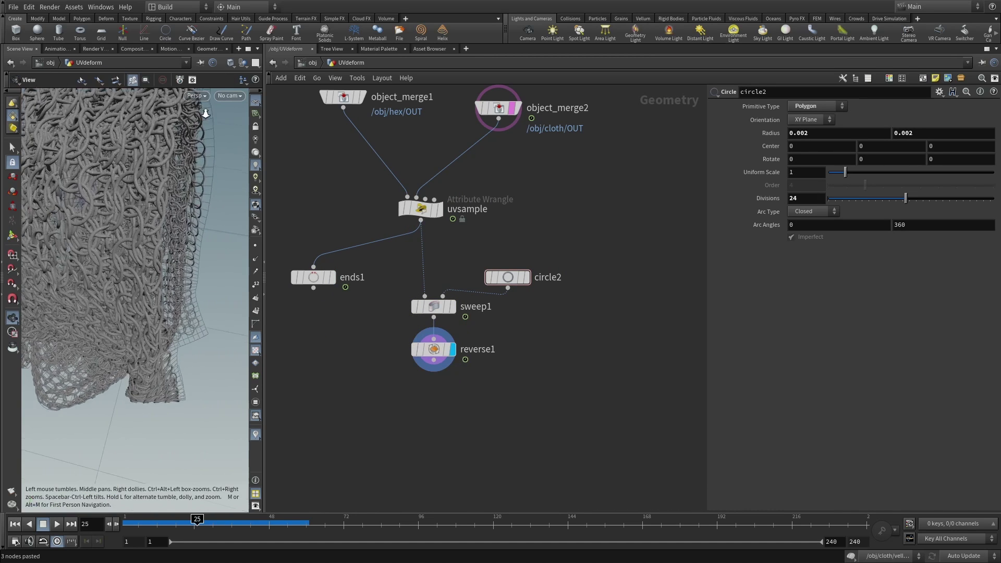
pyautogui.moveTo(206, 112); pyautogui.dragTo(195, 217, button='middle')
pyautogui.moveTo(195, 217); pyautogui.dragTo(165, 297)
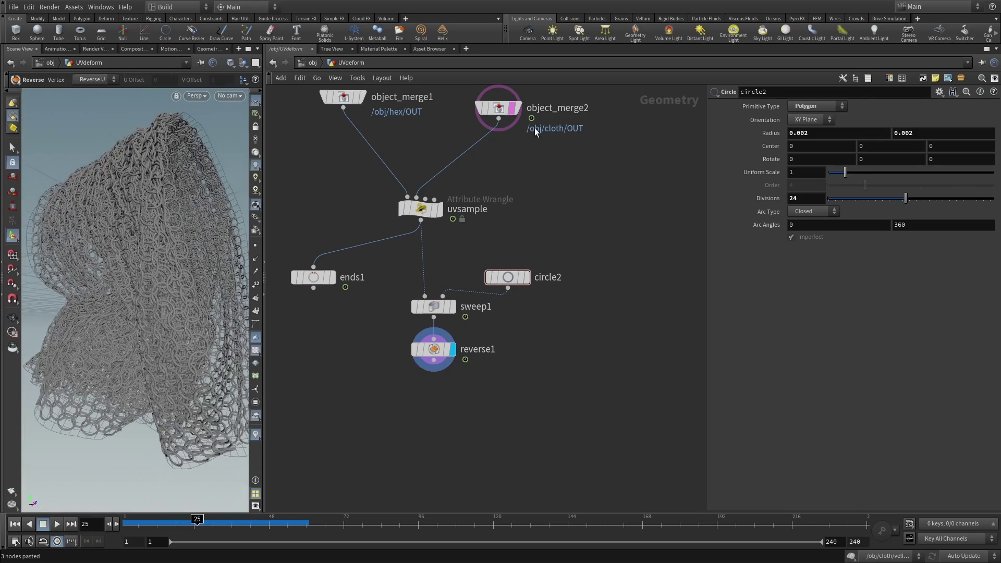
pyautogui.click(525, 132)
pyautogui.moveTo(146, 342); pyautogui.dragTo(134, 282)
pyautogui.press('Return')
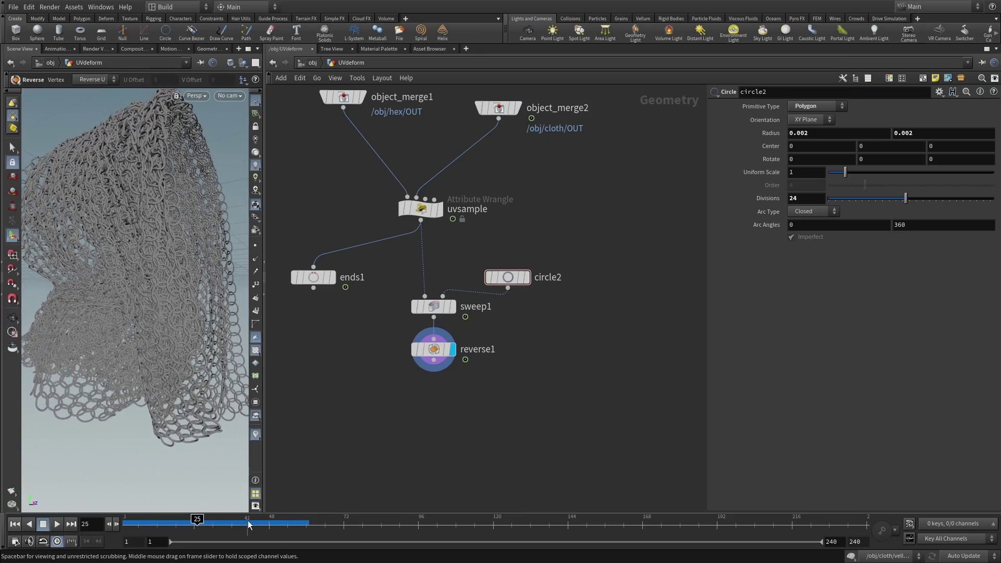
# Scrub the simulation to frame 50 and examine the draped chainmail from several angles and distances
pyautogui.moveTo(251, 520); pyautogui.dragTo(275, 520)
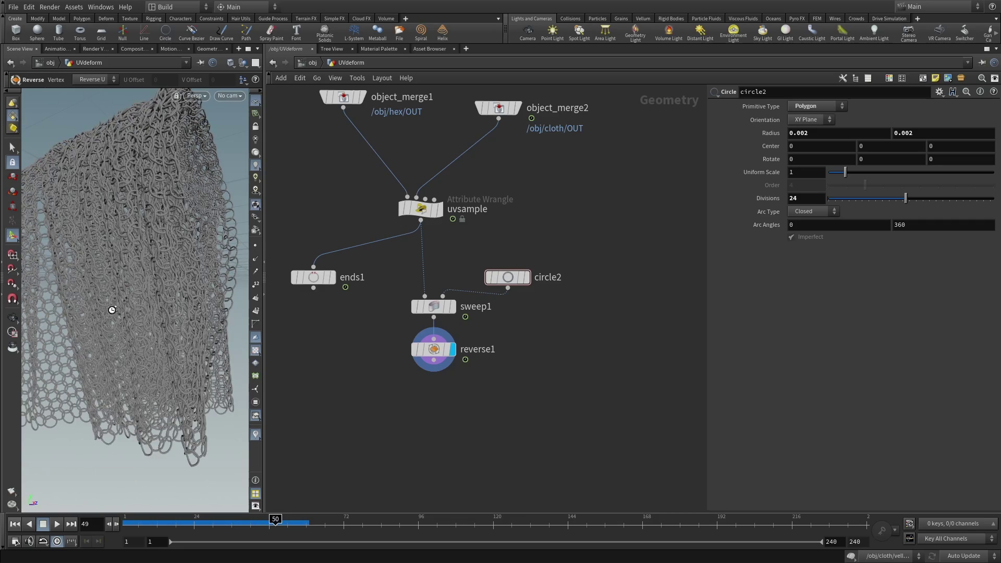
pyautogui.press('Escape')
pyautogui.moveTo(88, 265); pyautogui.dragTo(154, 208)
pyautogui.moveTo(155, 208); pyautogui.dragTo(125, 252, button='right')
pyautogui.moveTo(126, 253); pyautogui.dragTo(130, 340)
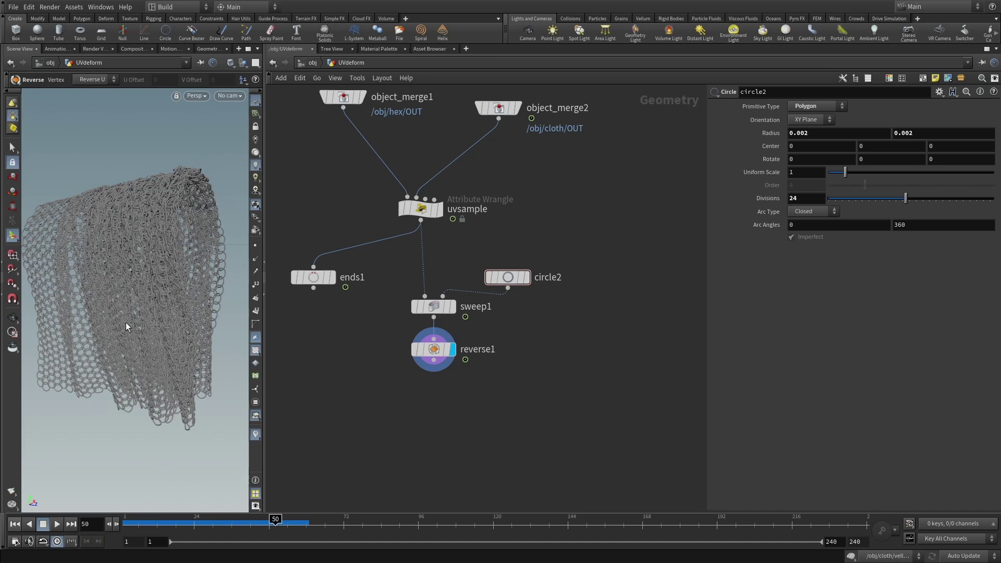
pyautogui.moveTo(124, 332); pyautogui.dragTo(175, 283)
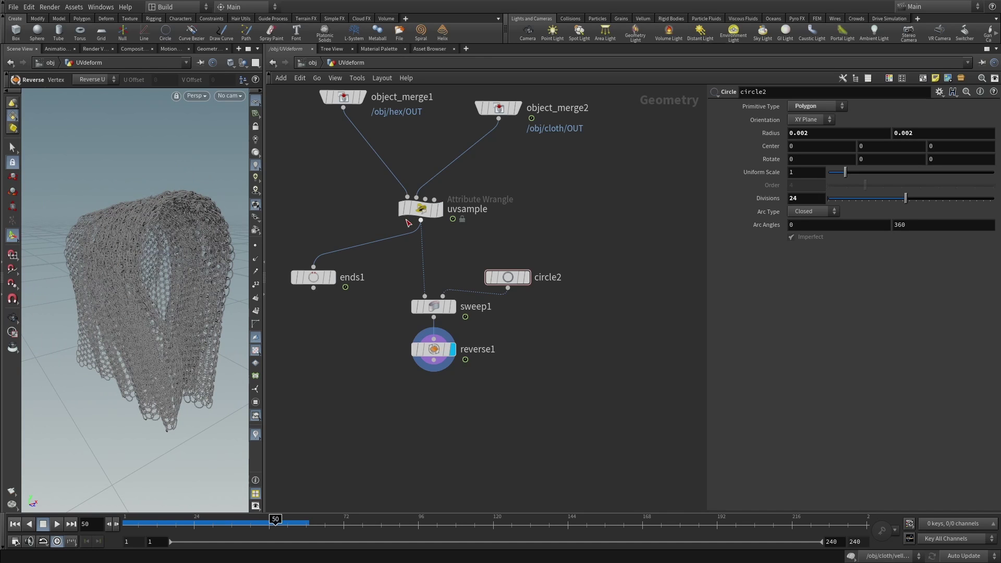
pyautogui.moveTo(394, 199)
pyautogui.moveTo(171, 287); pyautogui.dragTo(134, 259)
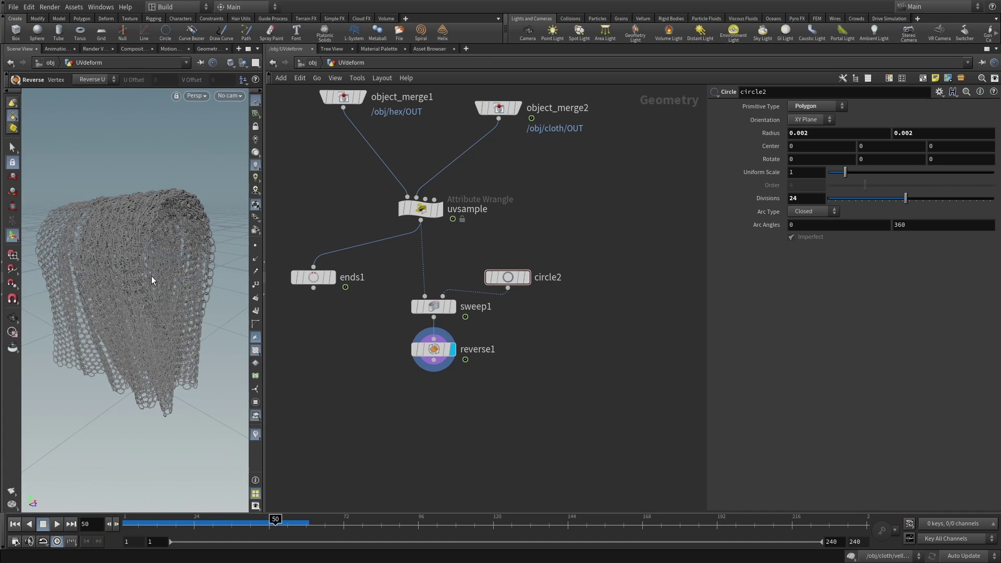